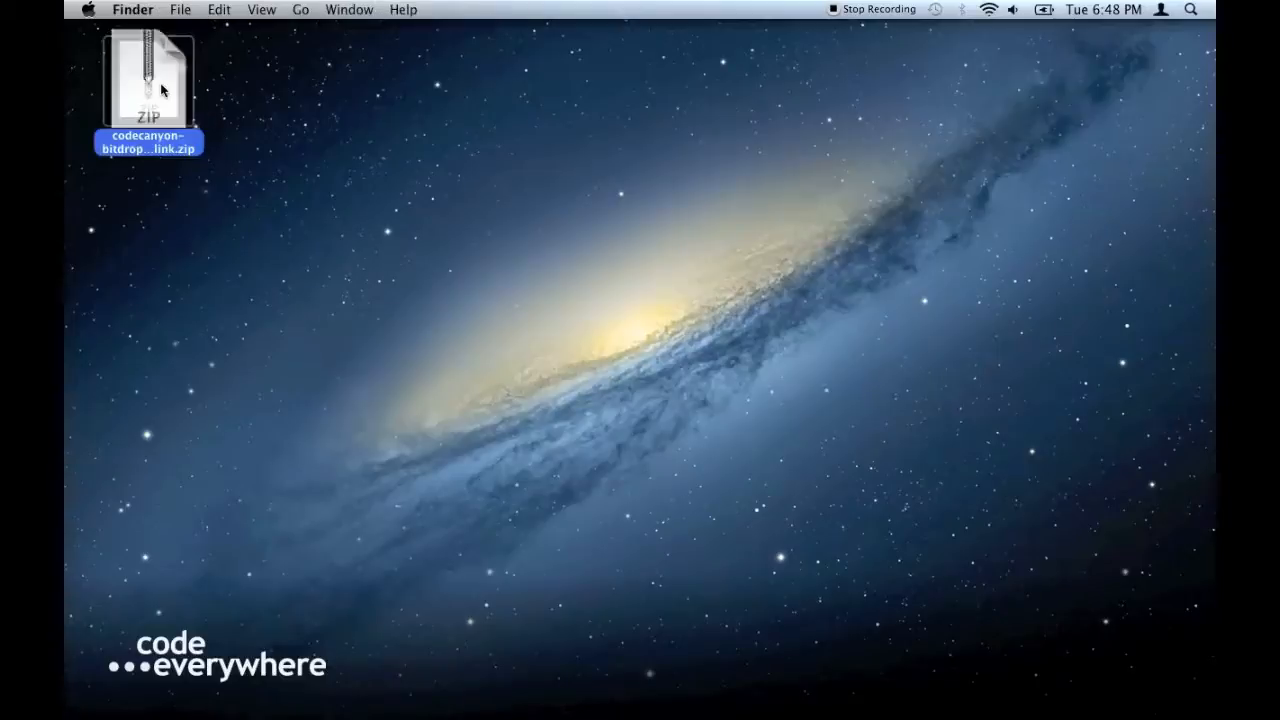
- Place the extracted BitDrop-1.4 folder on the desktop, open it and enlarge its window
left_click_drag(198, 116, 248, 112)
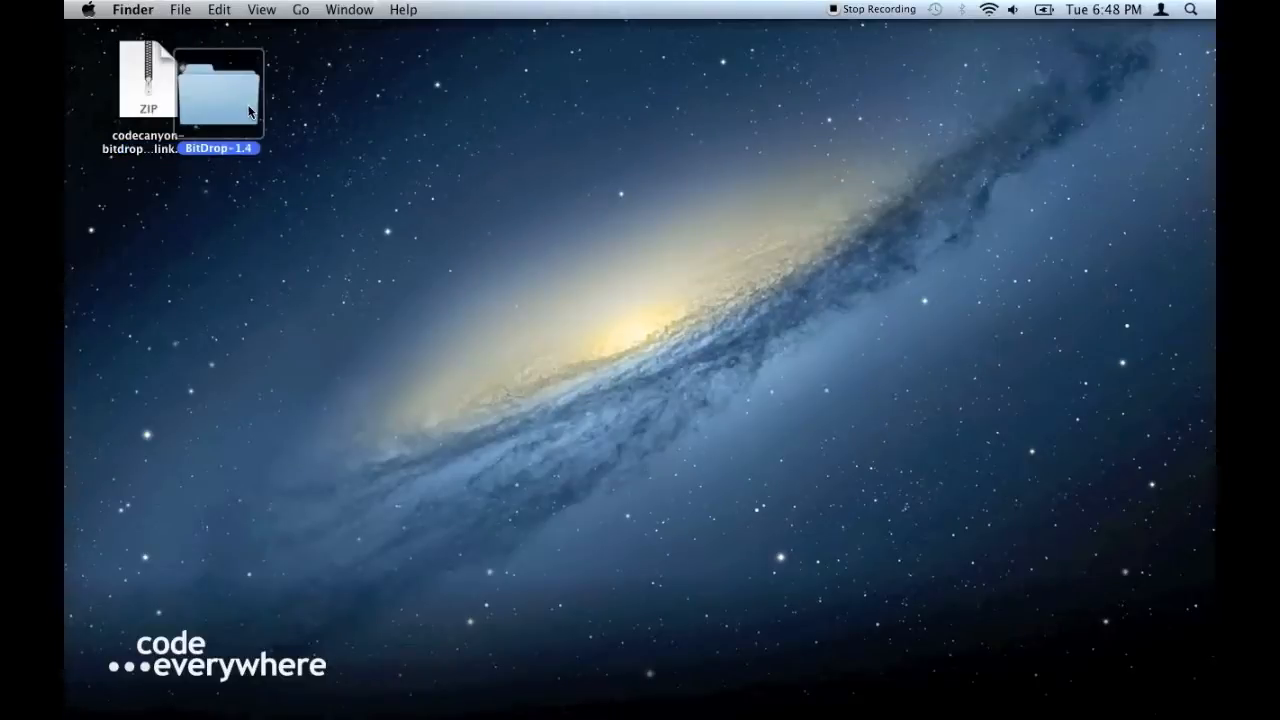
double_click(248, 112)
left_click_drag(957, 486, 1023, 569)
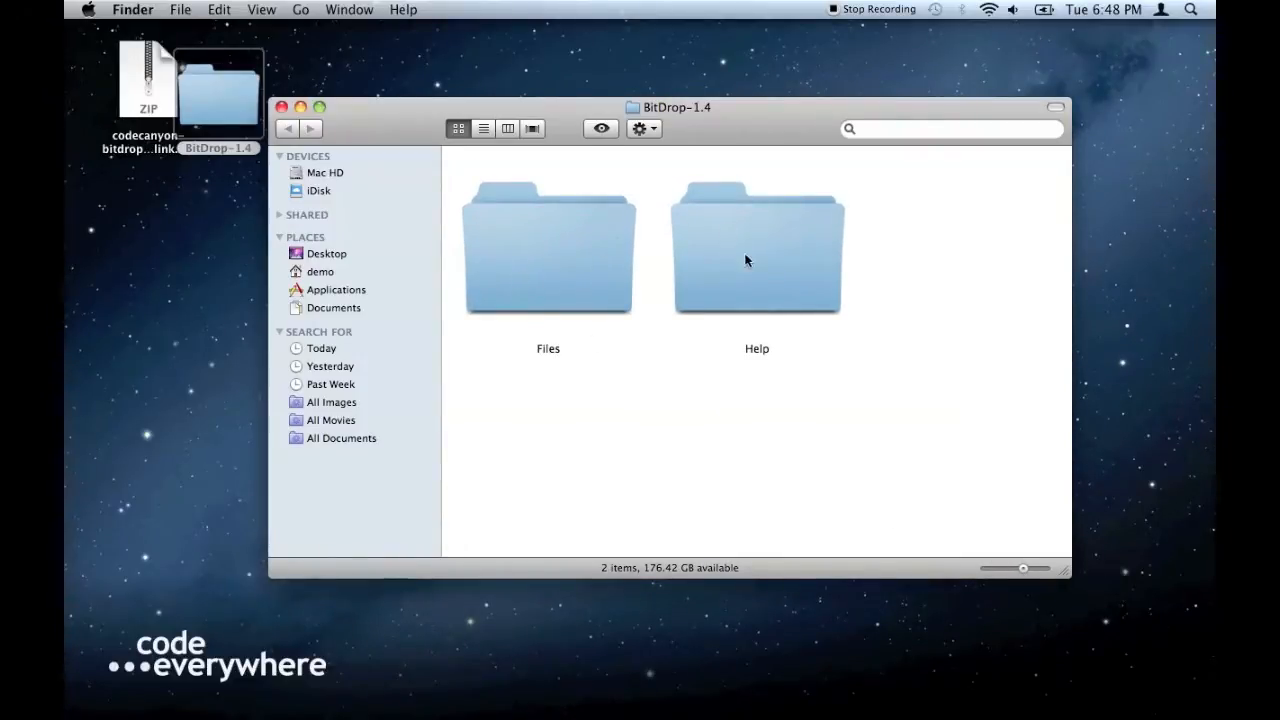
- Open the Help folder and select its quickstart and help PDFs
double_click(806, 259)
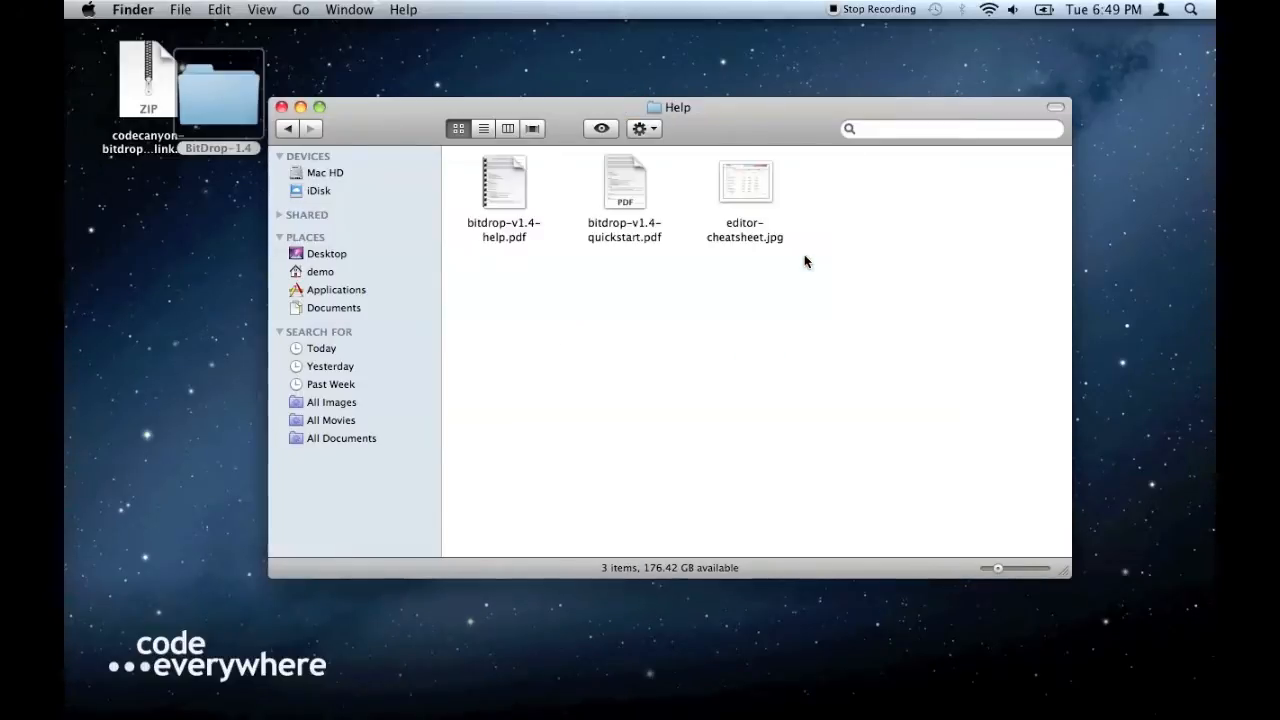
left_click(634, 242)
left_click(509, 236)
- View editor-cheatsheet.jpg in Preview, close it, then open bitdrop-v1.4-quickstart.pdf
double_click(746, 190)
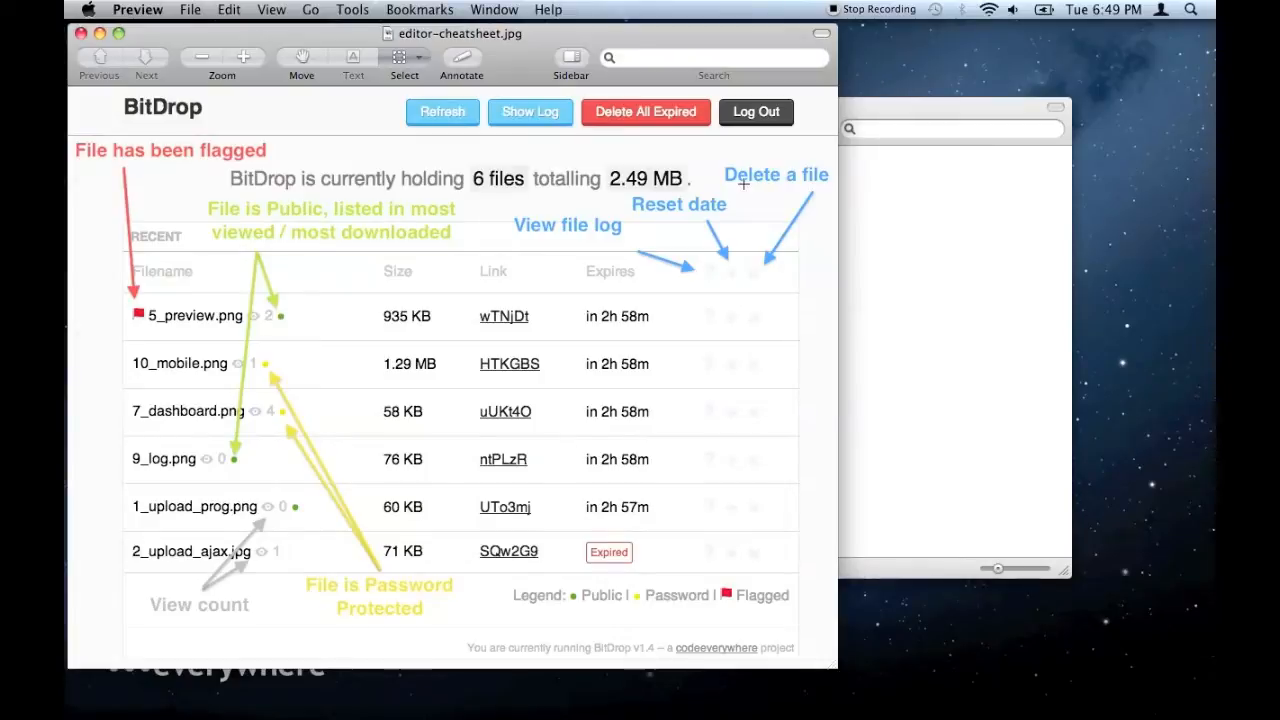
left_click(82, 34)
mouse_move(513, 184)
double_click(621, 182)
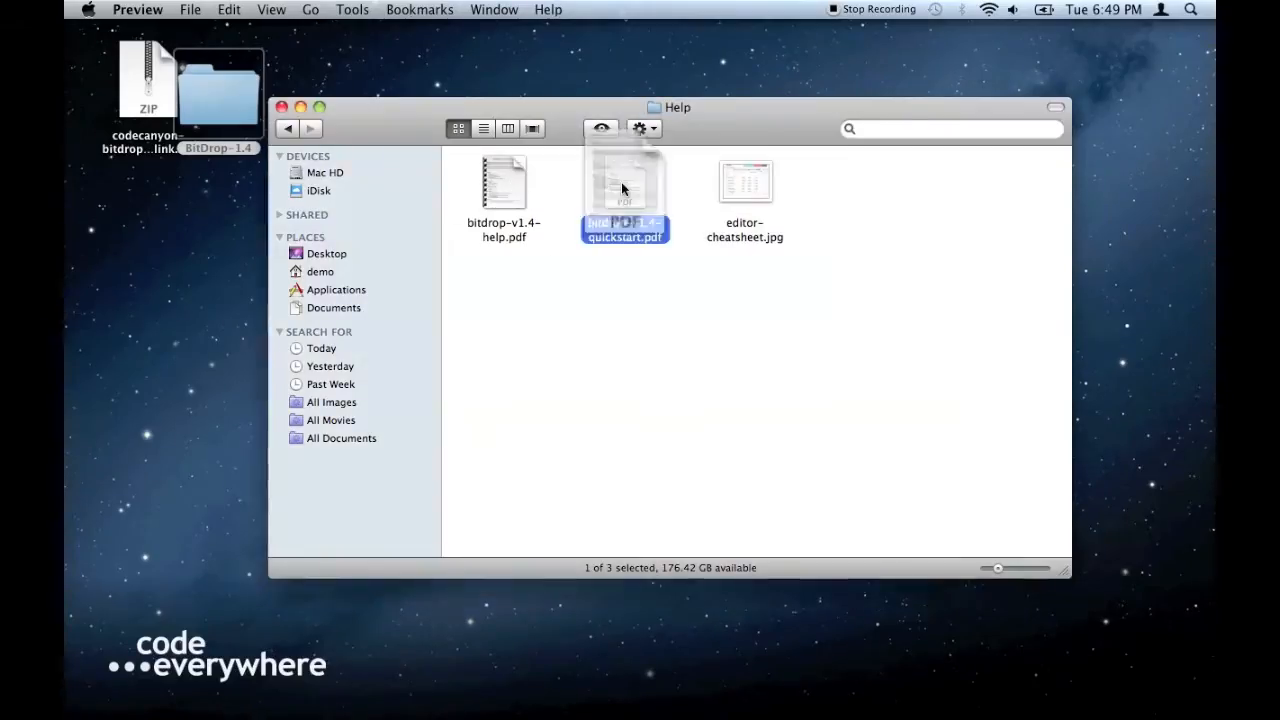
- Reposition the PDF window, close Finder, and highlight the three Requirements lines
left_click_drag(475, 57, 996, 53)
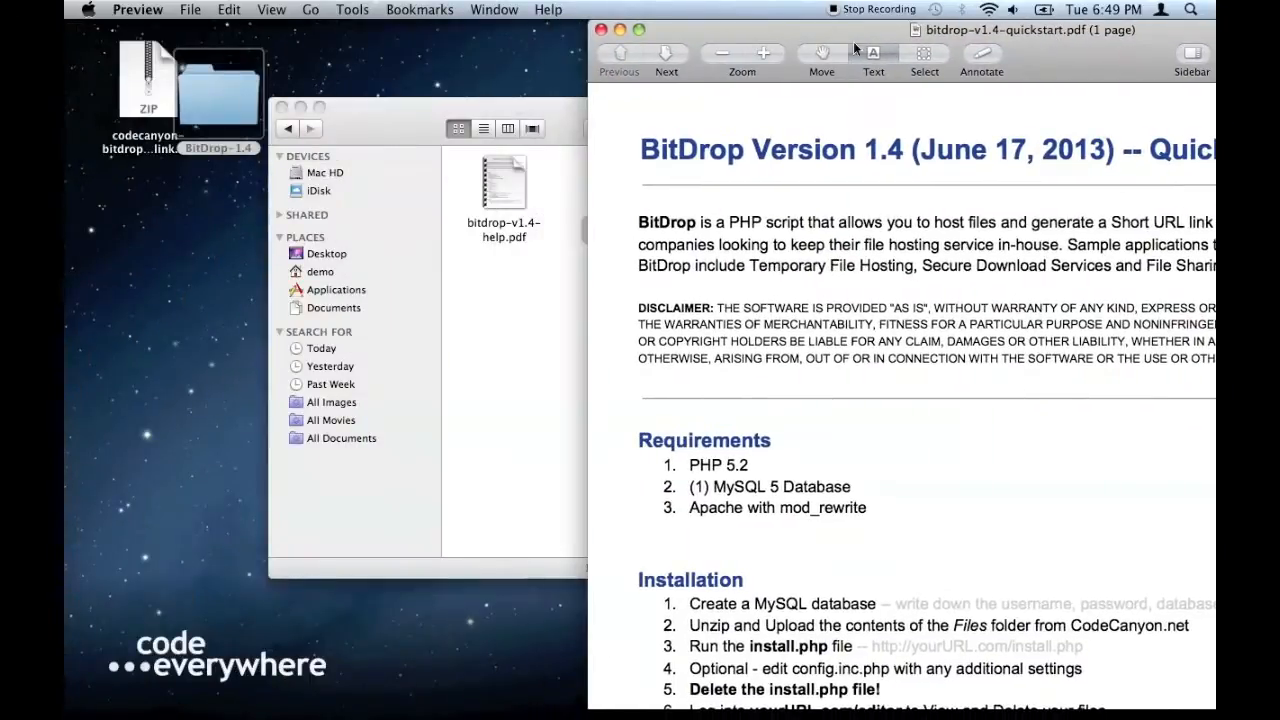
left_click(282, 107)
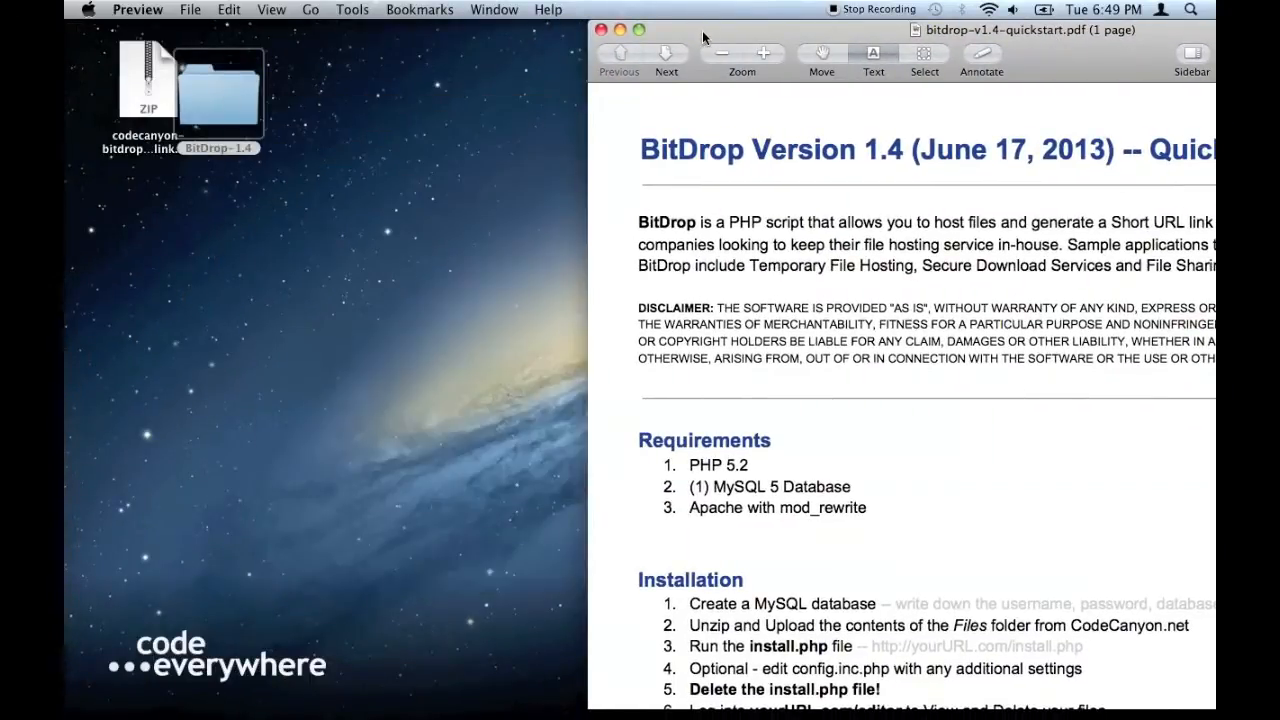
left_click_drag(702, 30, 684, 23)
scroll(670, 425, "down", 5)
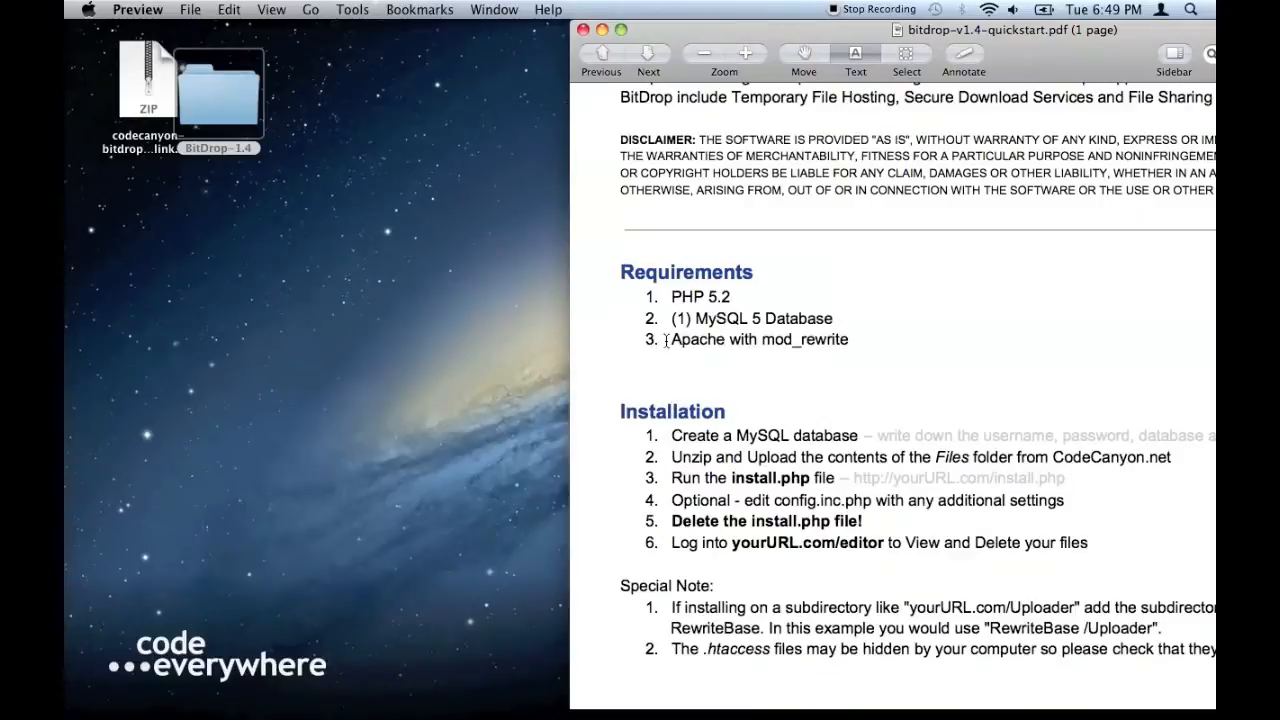
left_click_drag(671, 297, 855, 350)
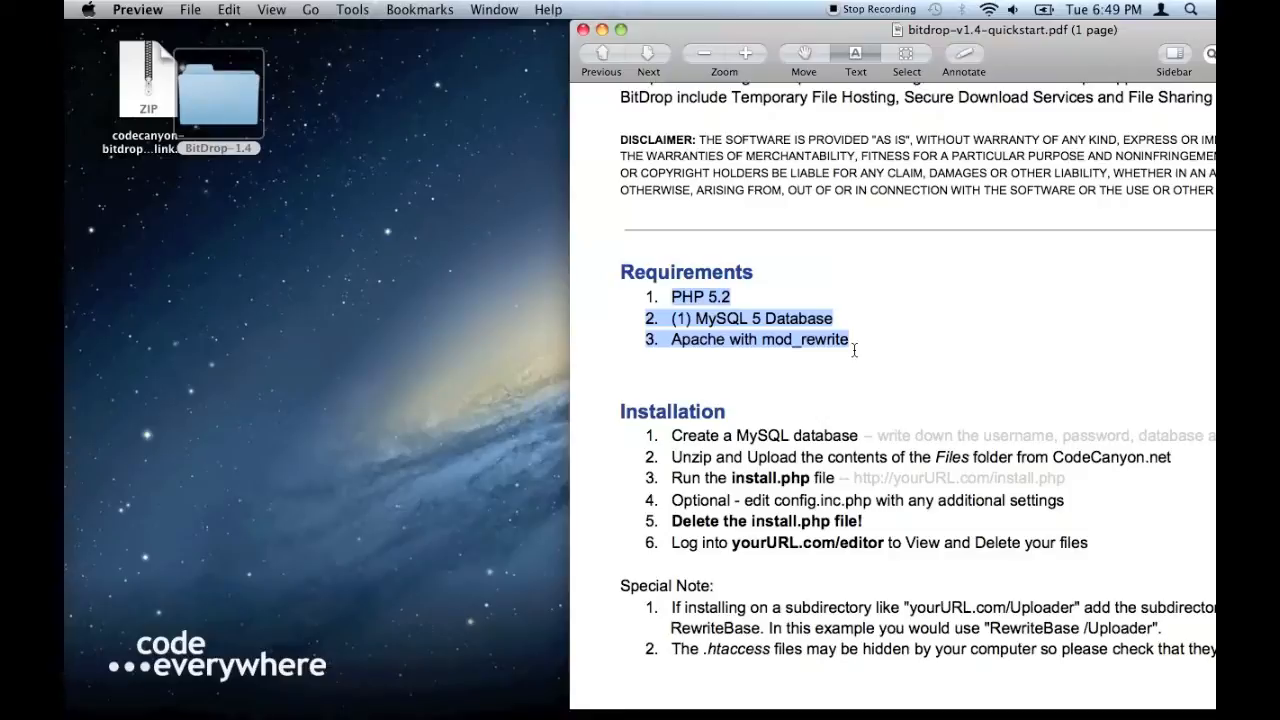
- Scroll to Installation and highlight username, password and host address in step 1
scroll(855, 350, "down", 1)
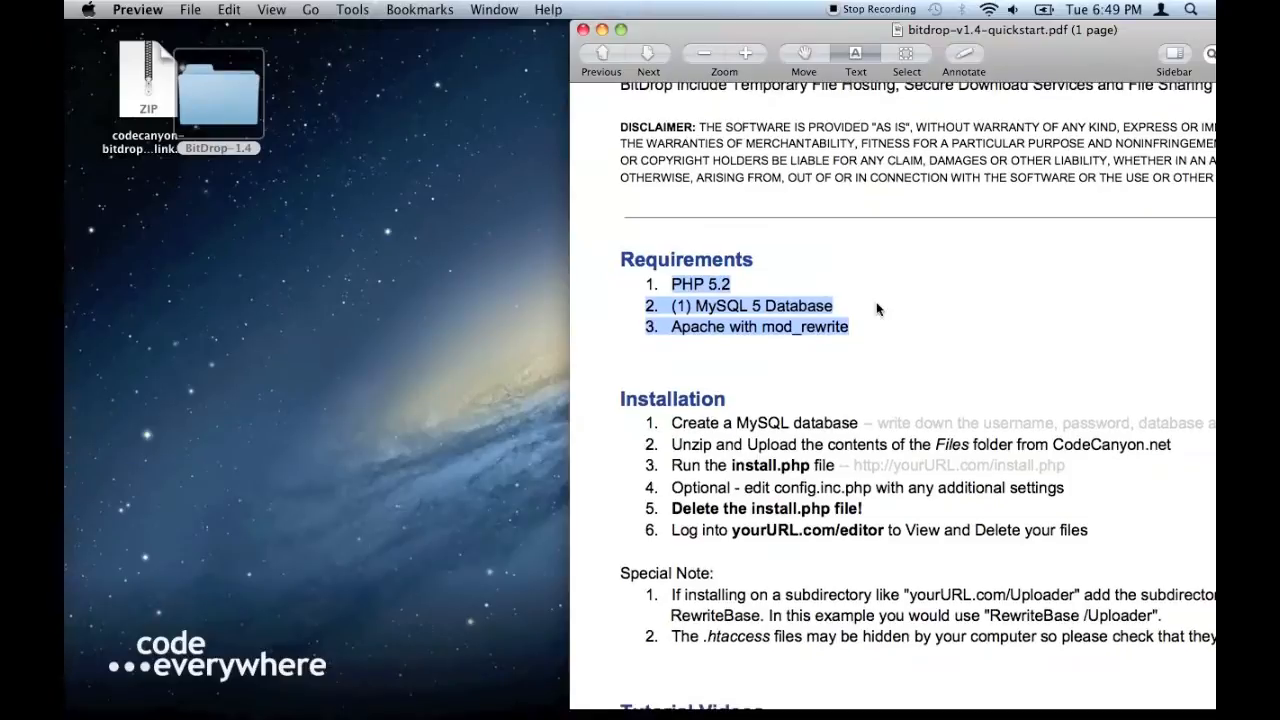
scroll(741, 347, "down", 1)
scroll(775, 390, "down", 1)
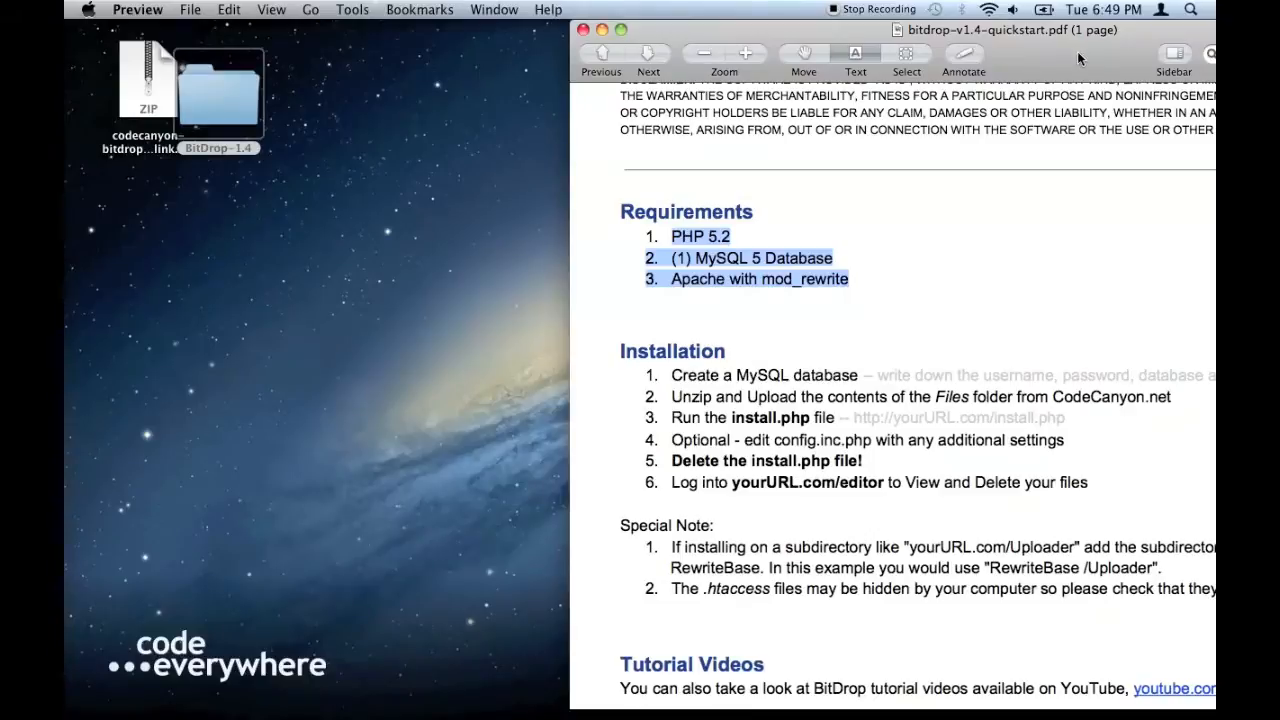
left_click_drag(1077, 51, 993, 32)
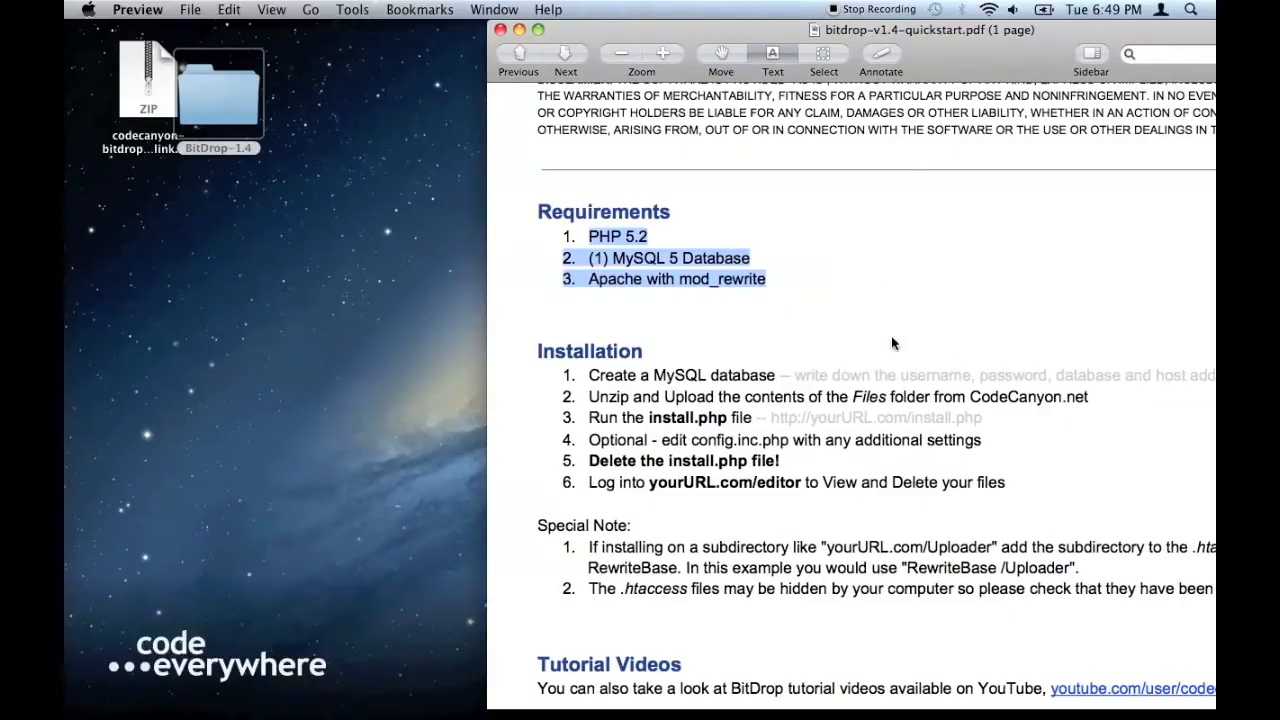
left_click_drag(901, 377, 1024, 378)
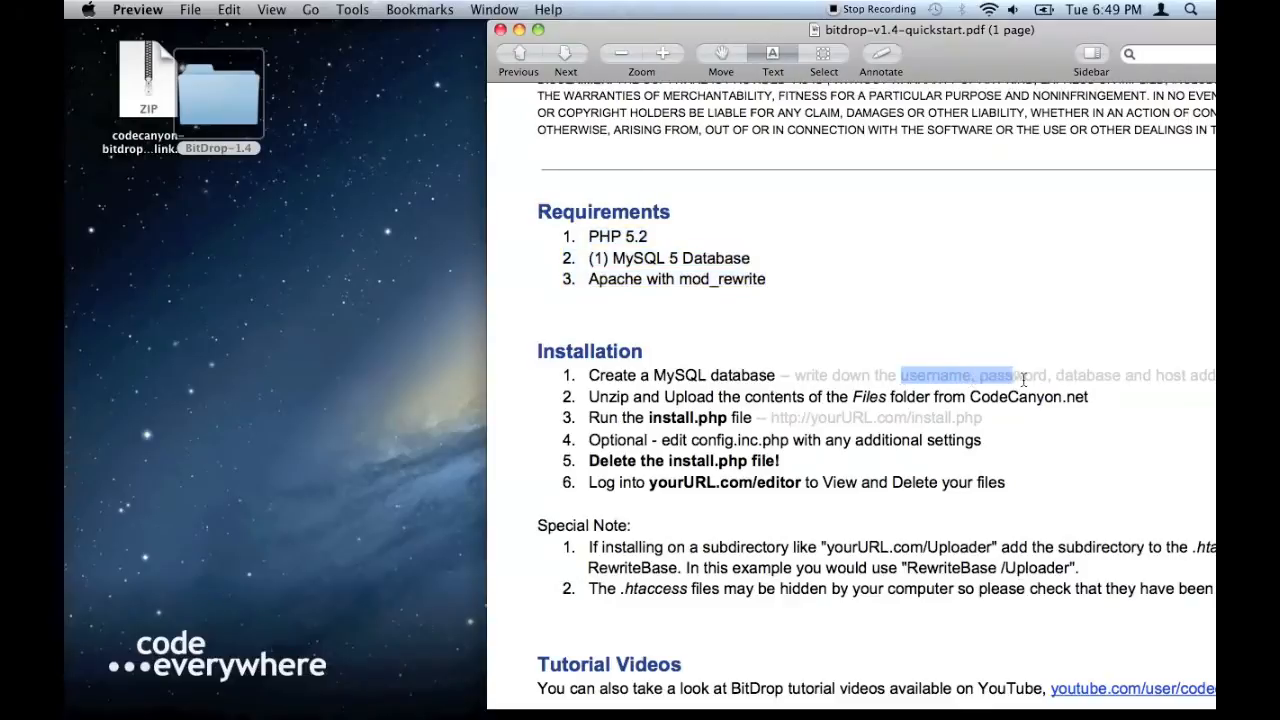
left_click_drag(1032, 48, 918, 48)
left_click_drag(958, 371, 1131, 374)
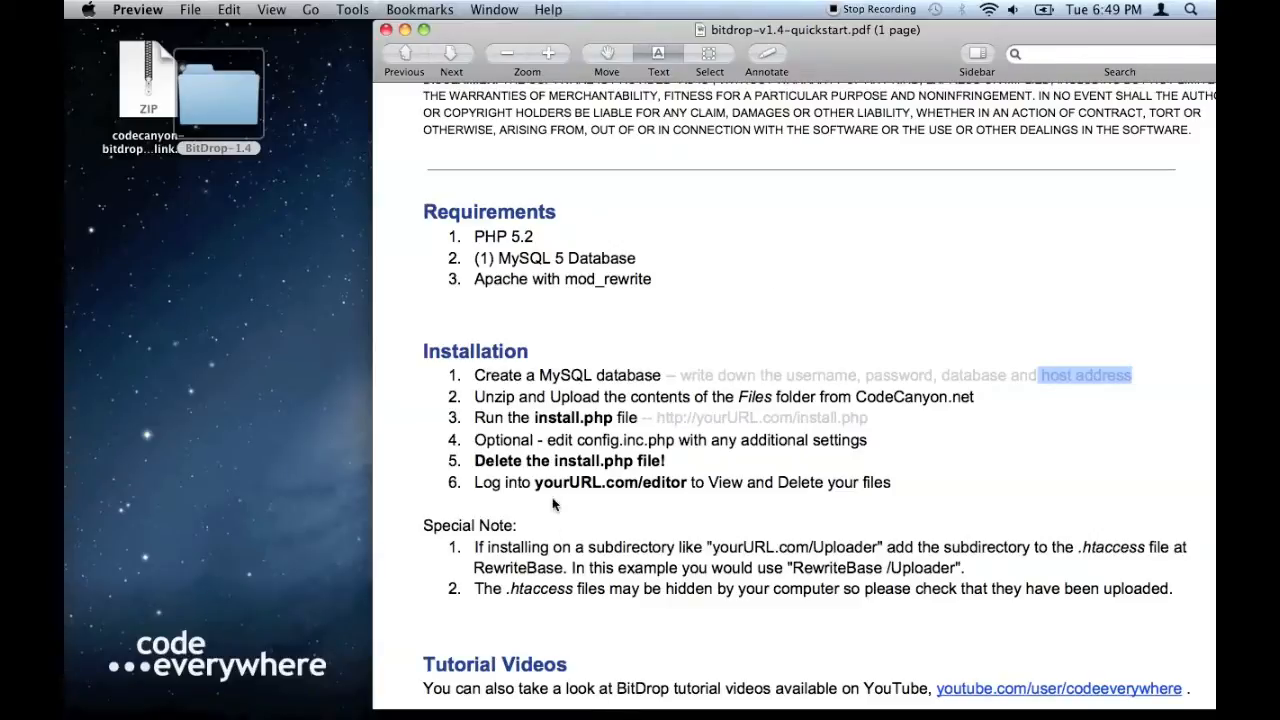
- Switch to Coda 2 and open the Code Everywhere Demo Site
mouse_move(505, 705)
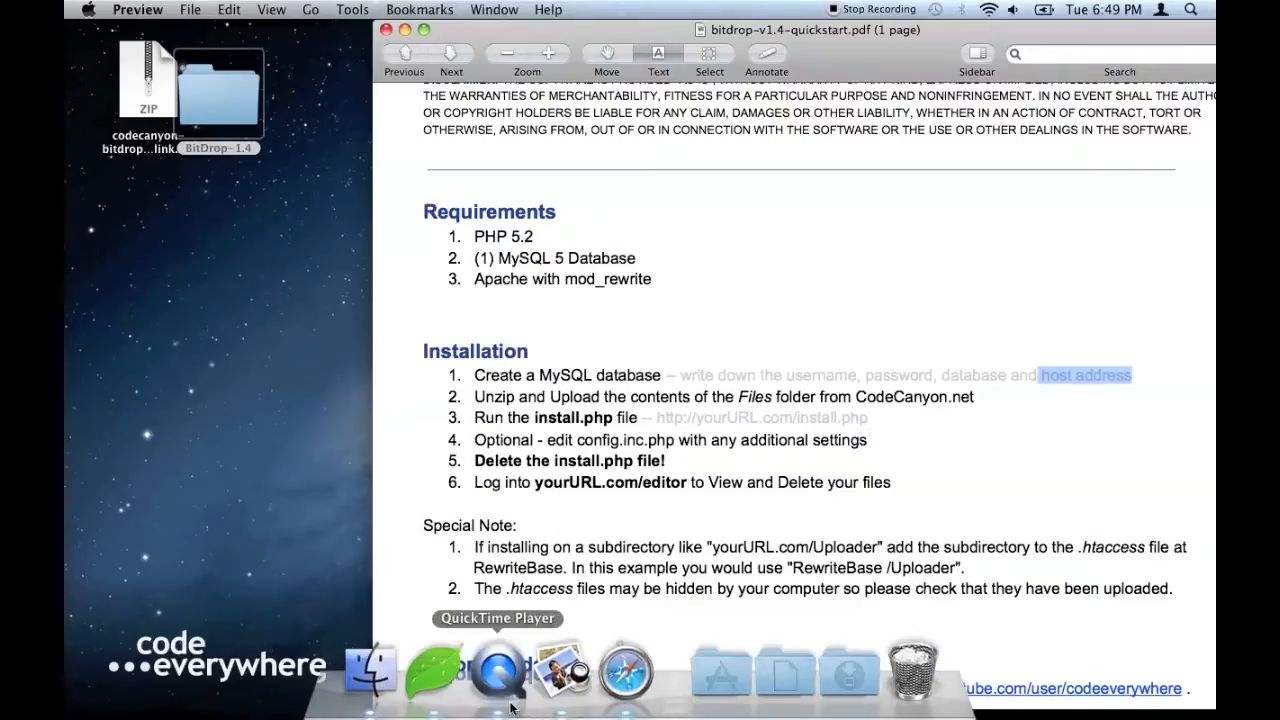
left_click(436, 672)
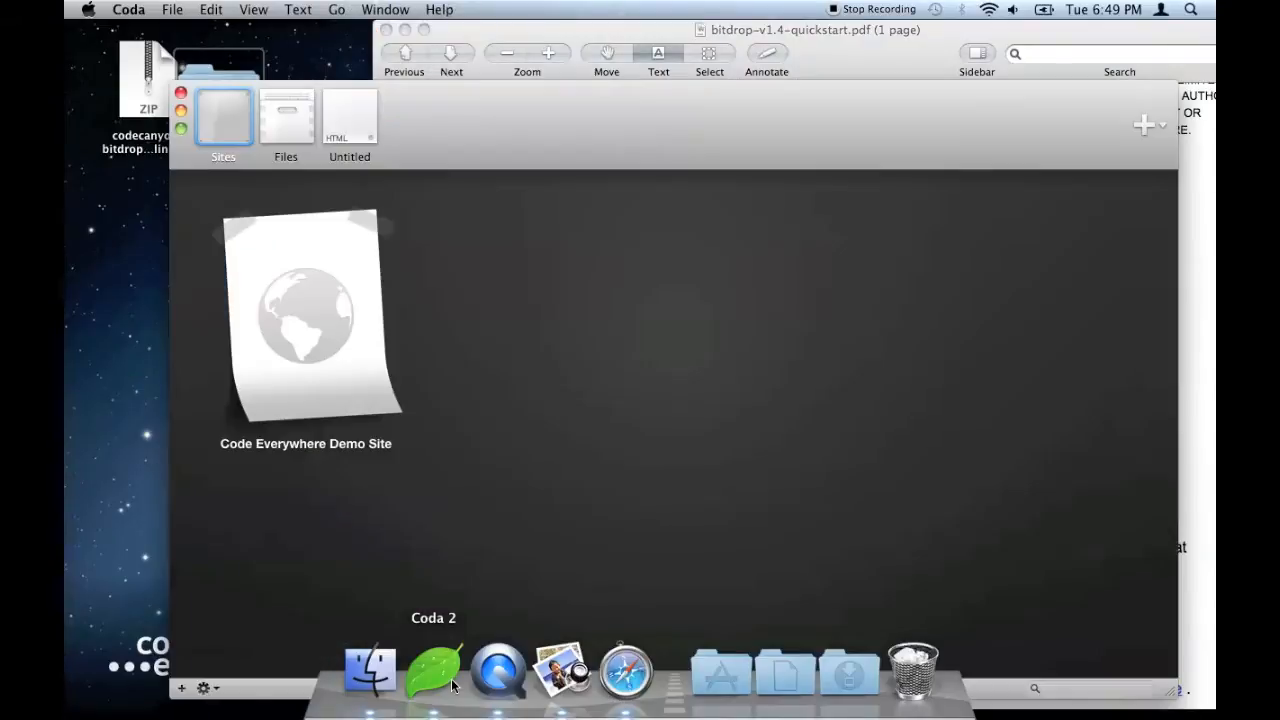
double_click(326, 338)
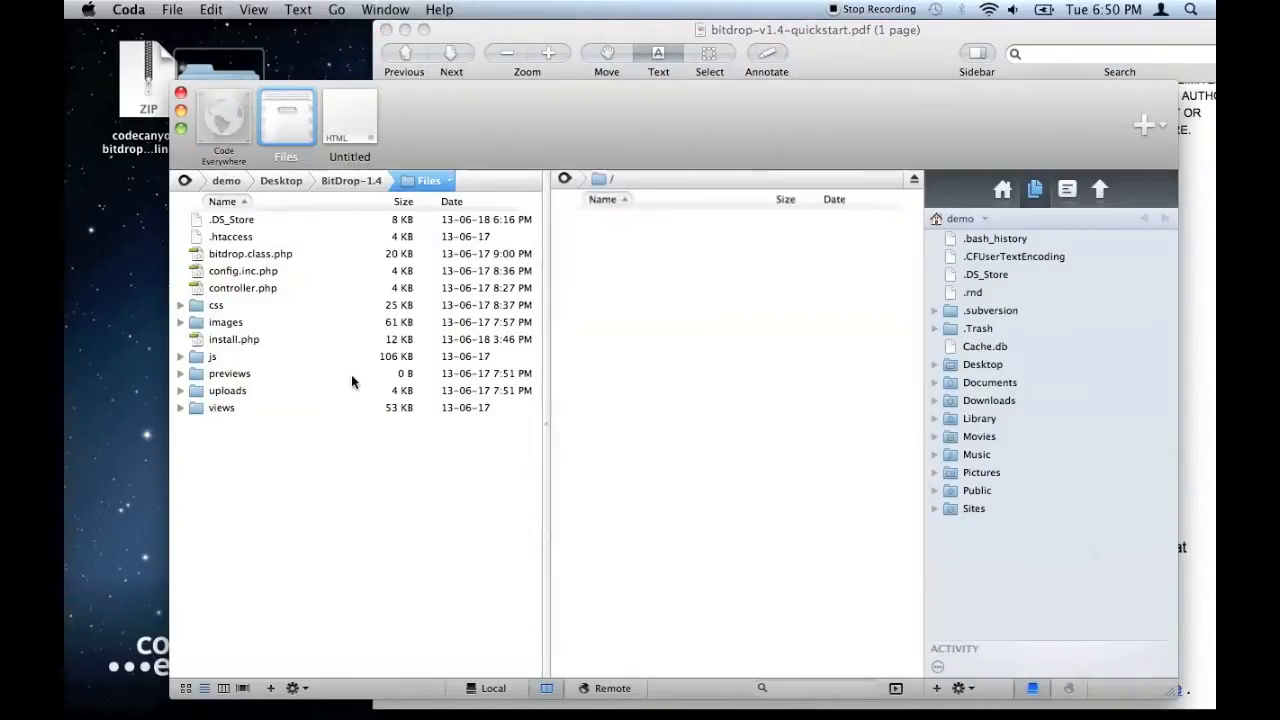
- Select the BitDrop files except .DS_Store for the remote root folder, then return to the quickstart PDF
left_click_drag(378, 466, 714, 334)
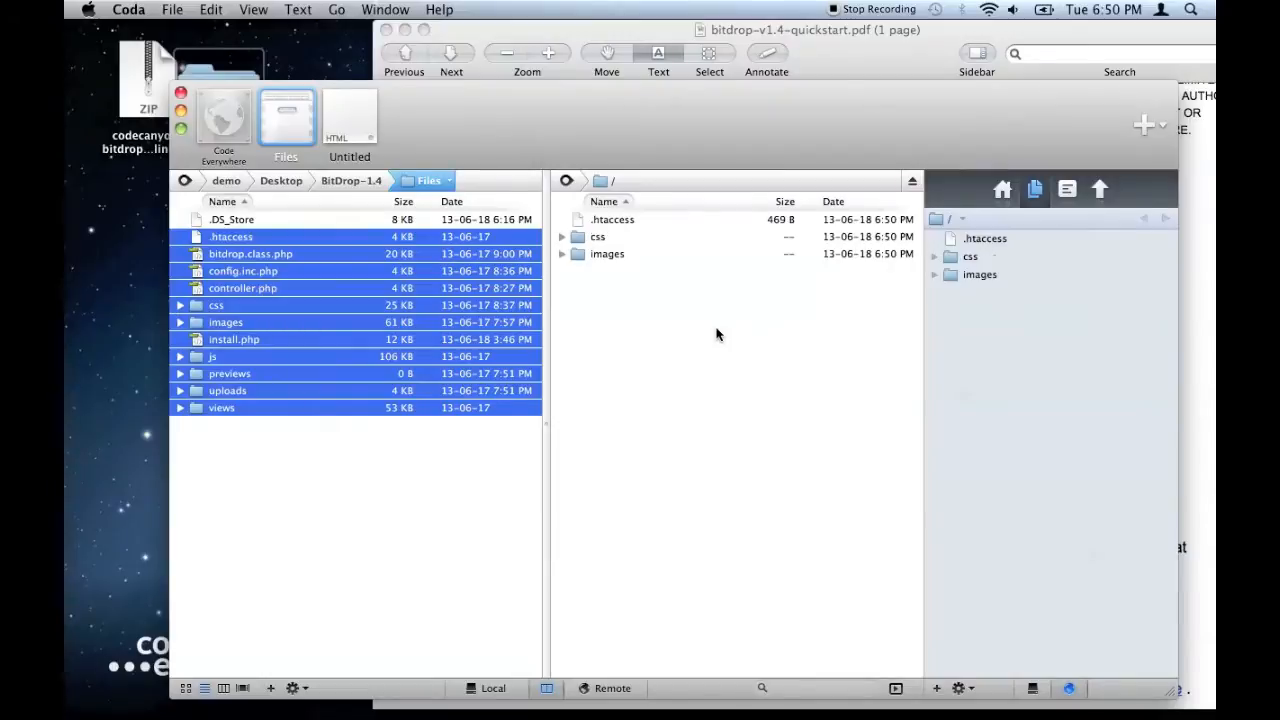
left_click(233, 222)
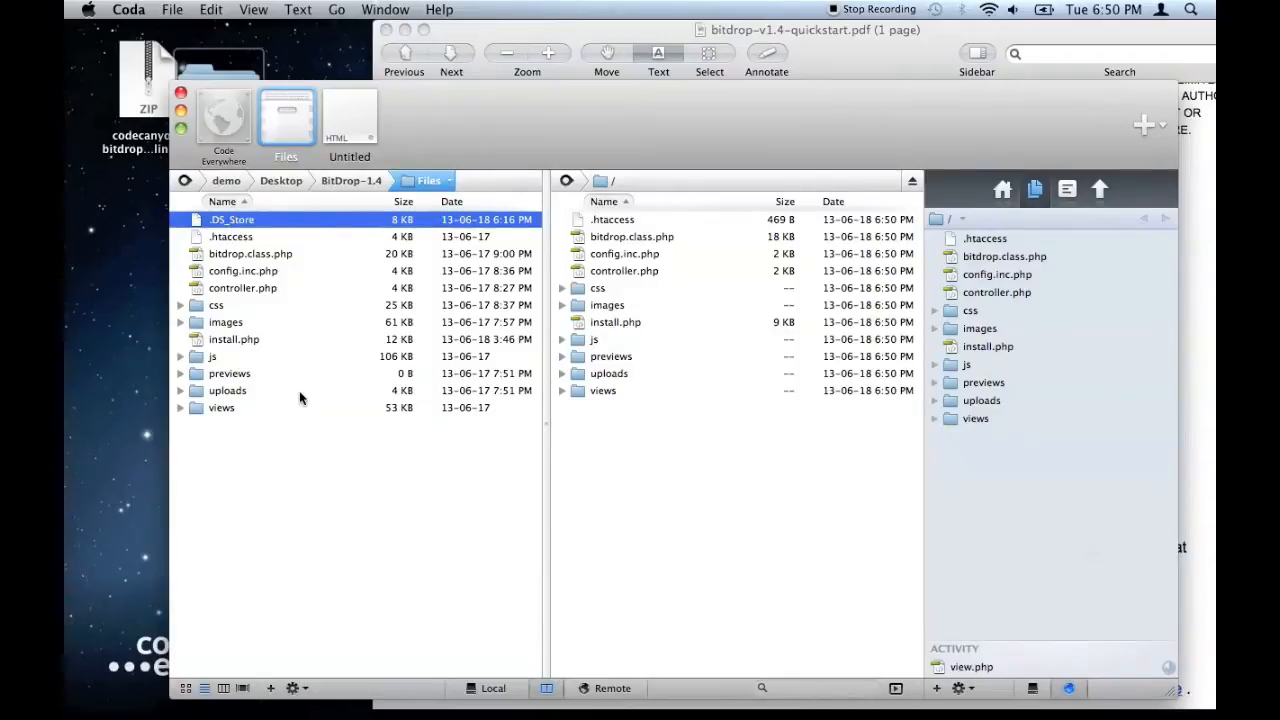
left_click(656, 458)
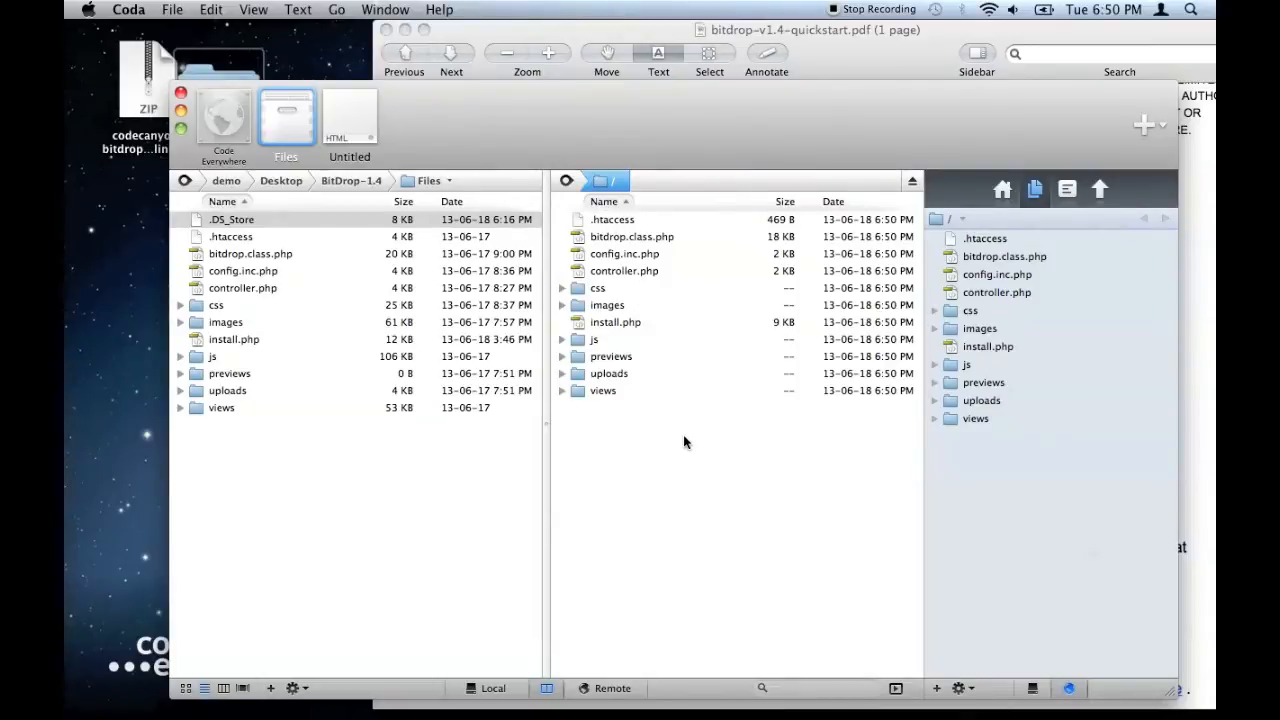
left_click(843, 57)
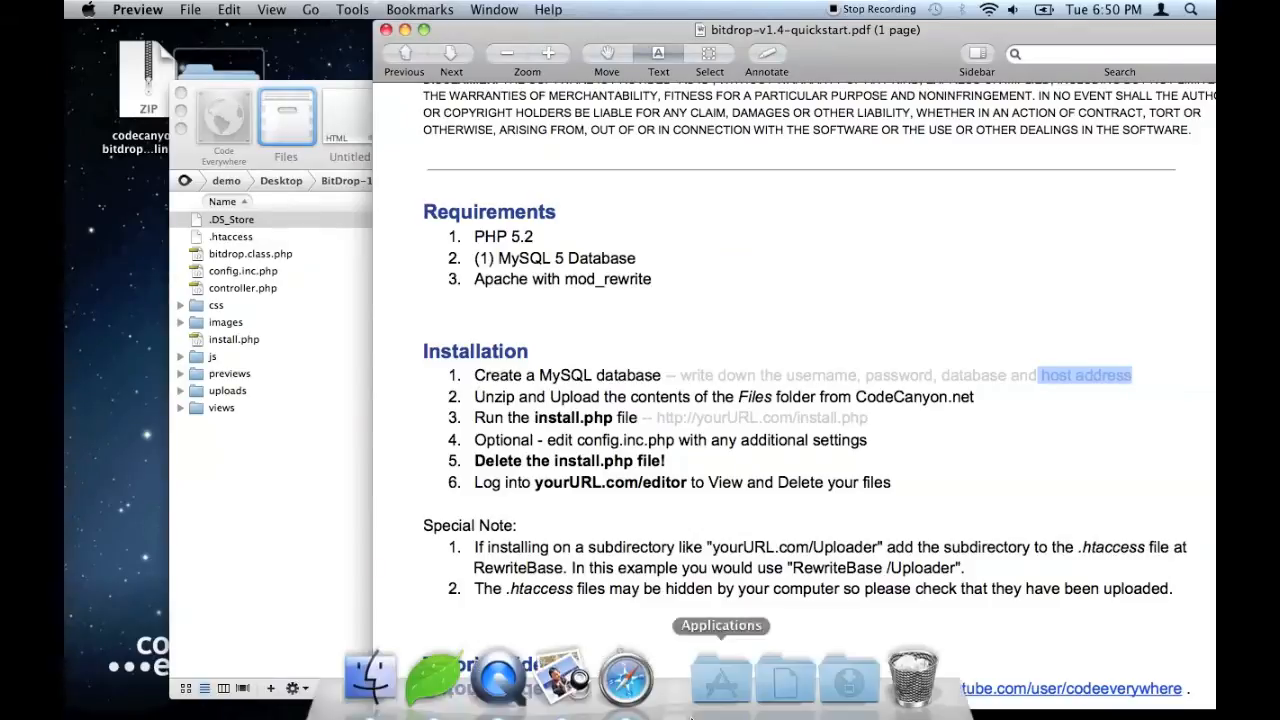
- Load demo.codeeverywhere.ca/install.php in Safari to reach the BitDrop v1.4 installer
left_click(631, 700)
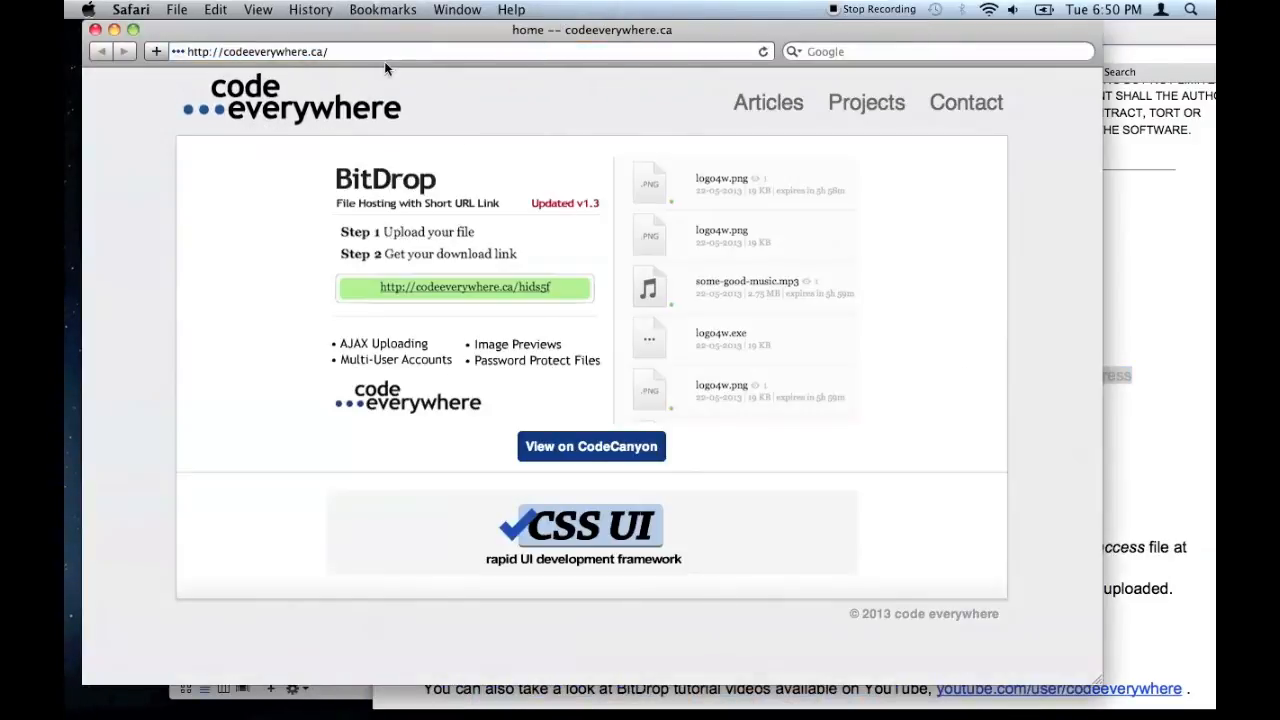
left_click(415, 54)
type("demo.")
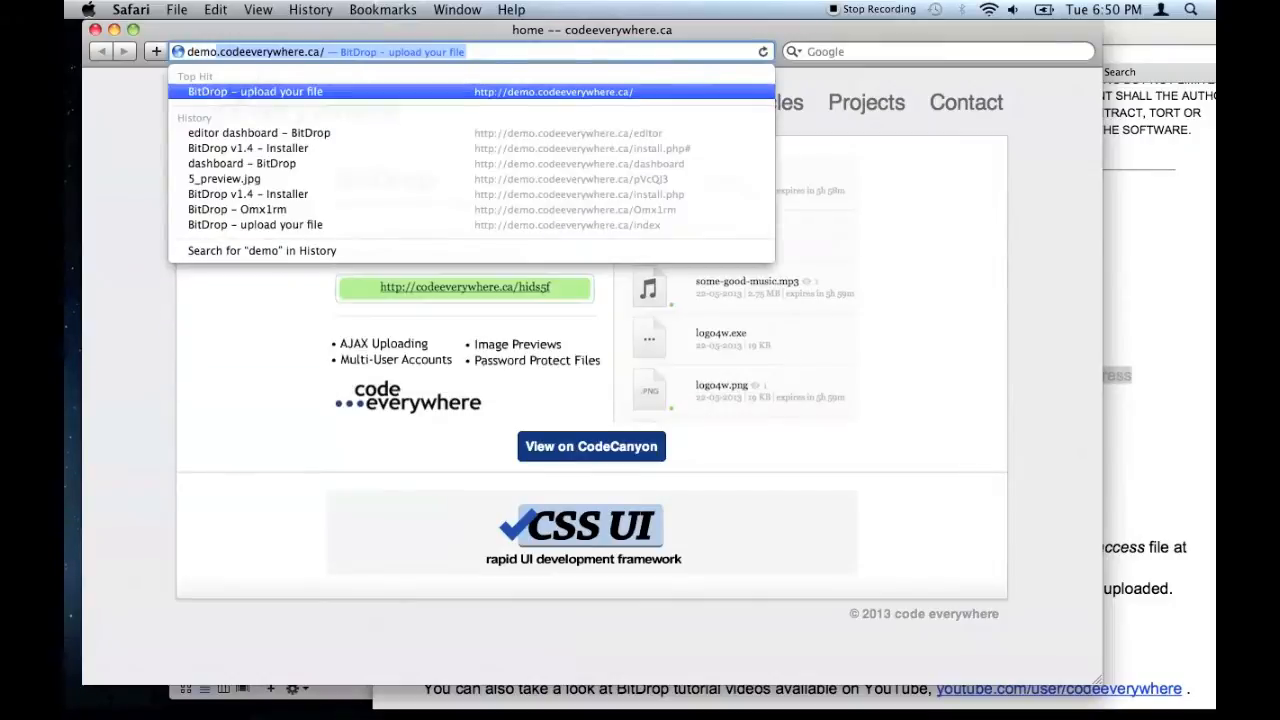
key("Right")
type("inst")
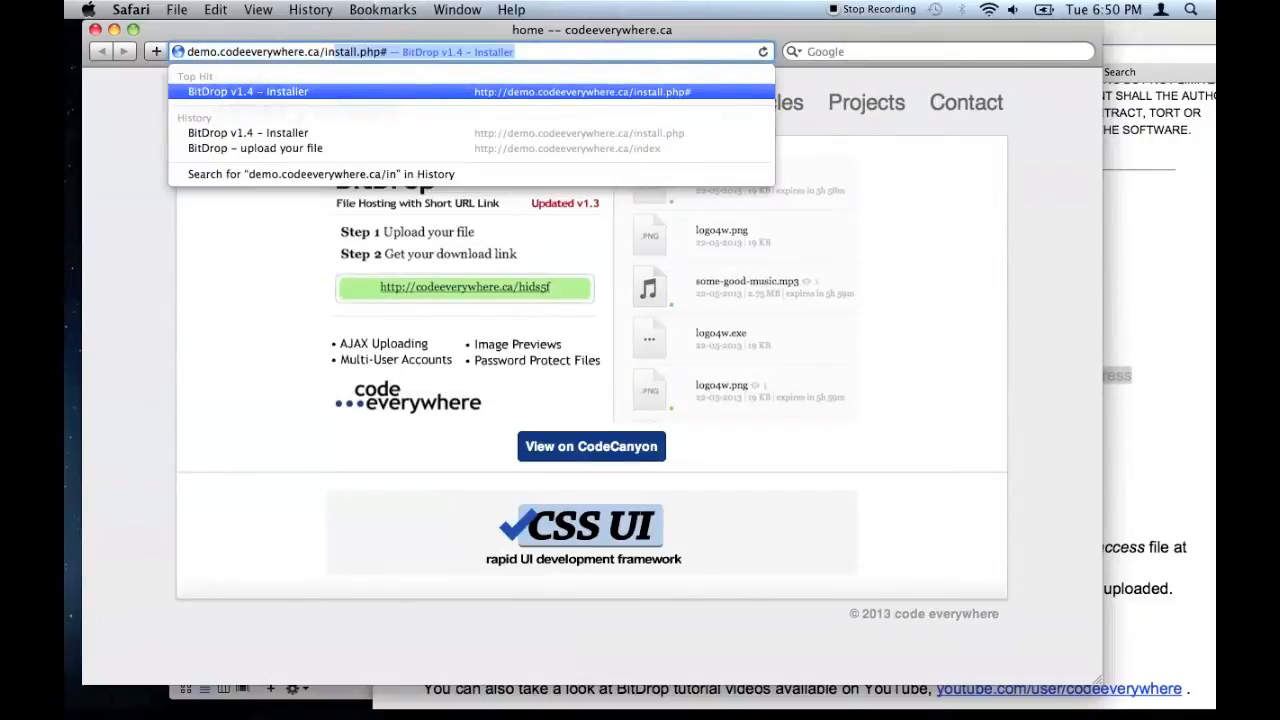
key("Return")
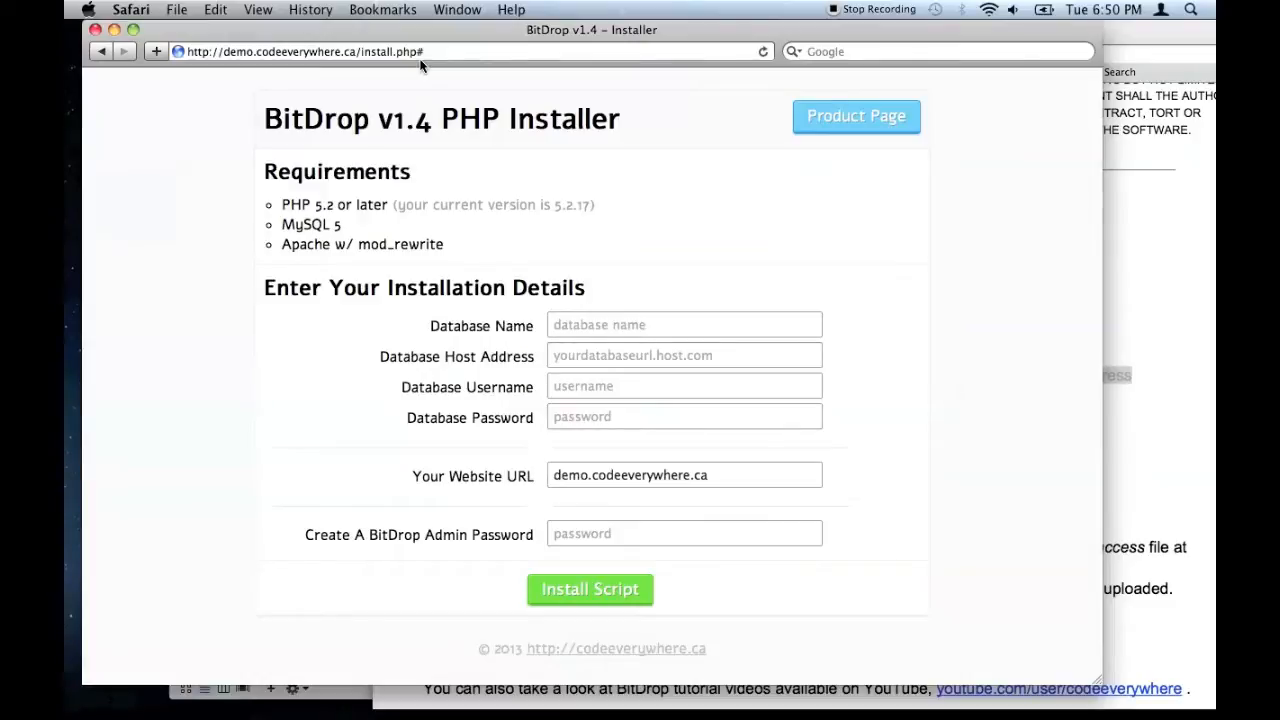
left_click(615, 538)
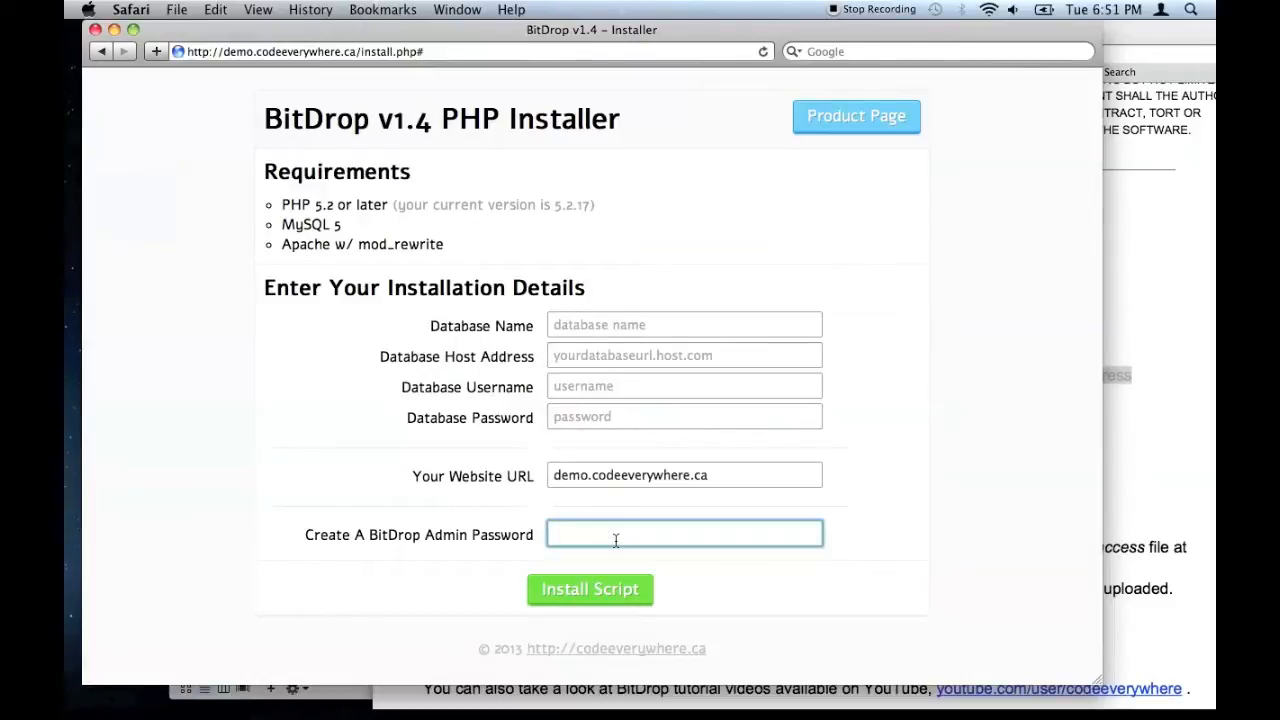
left_click(965, 391)
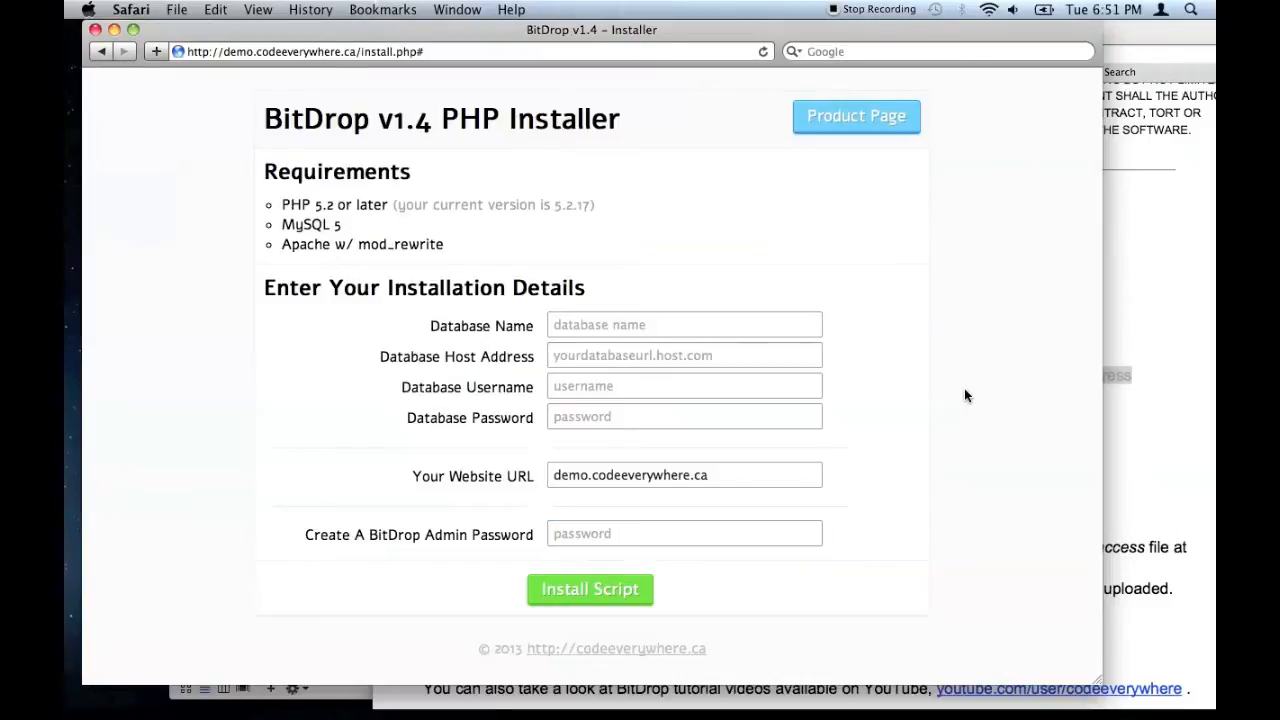
left_click(608, 355)
left_click(610, 386)
left_click(612, 420)
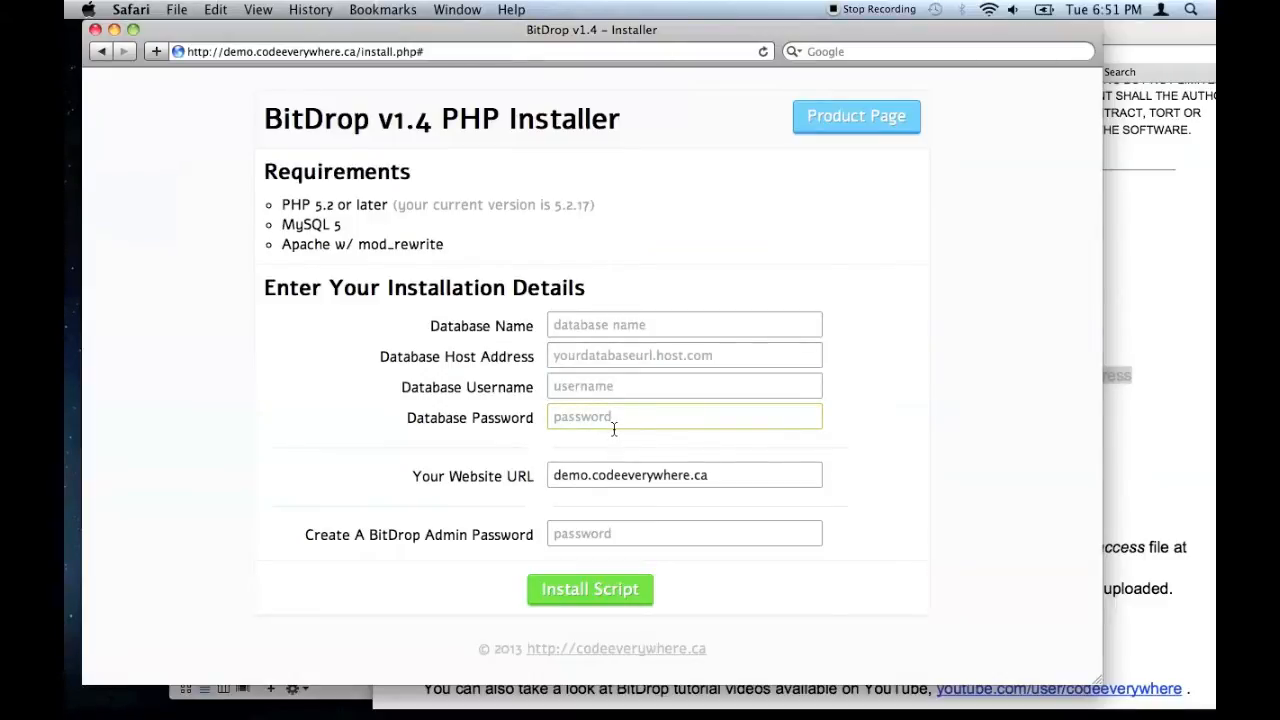
left_click(603, 323)
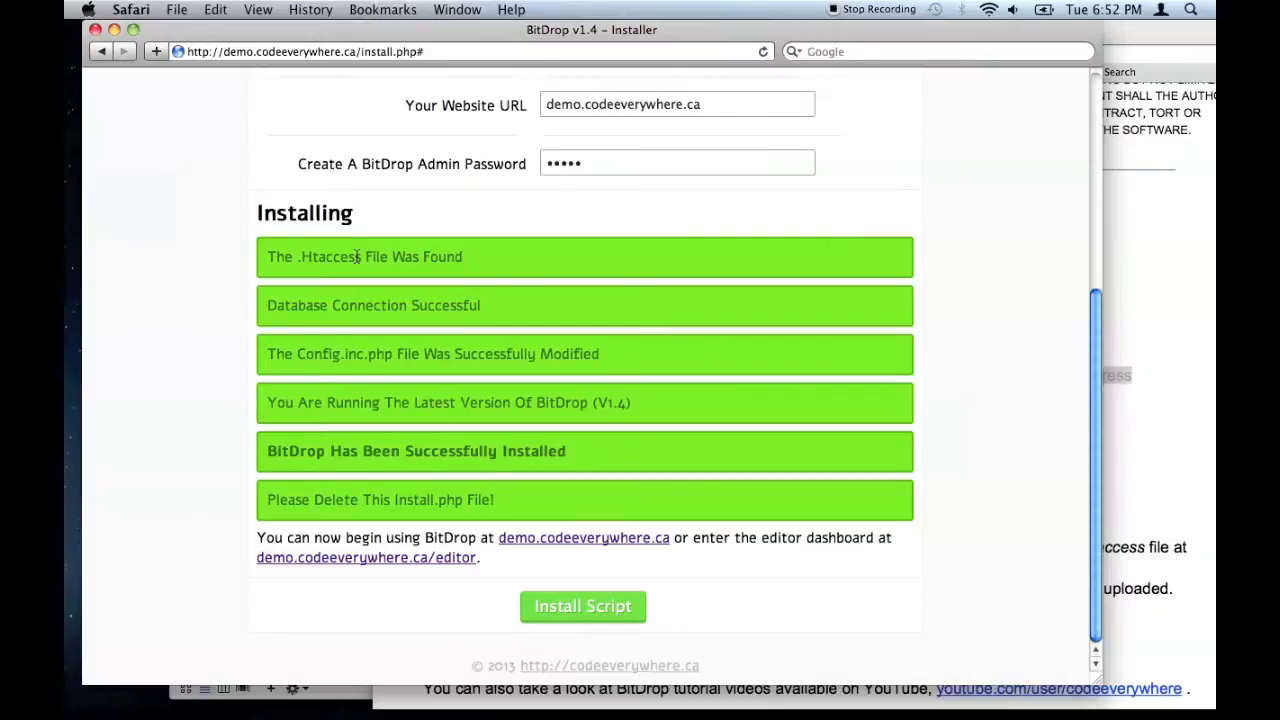
- Highlight the green messages: .htaccess found, database connected, config modified, V1.4 current, installed
left_click_drag(277, 257, 435, 265)
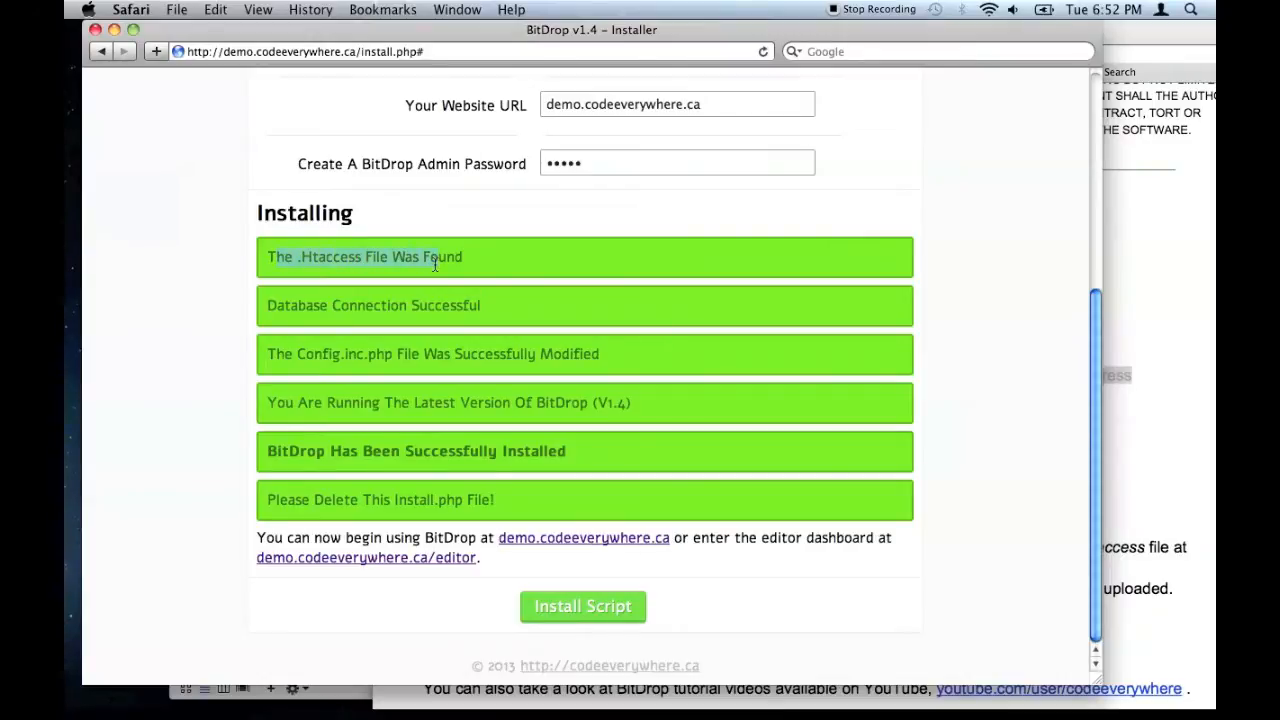
left_click_drag(310, 305, 433, 326)
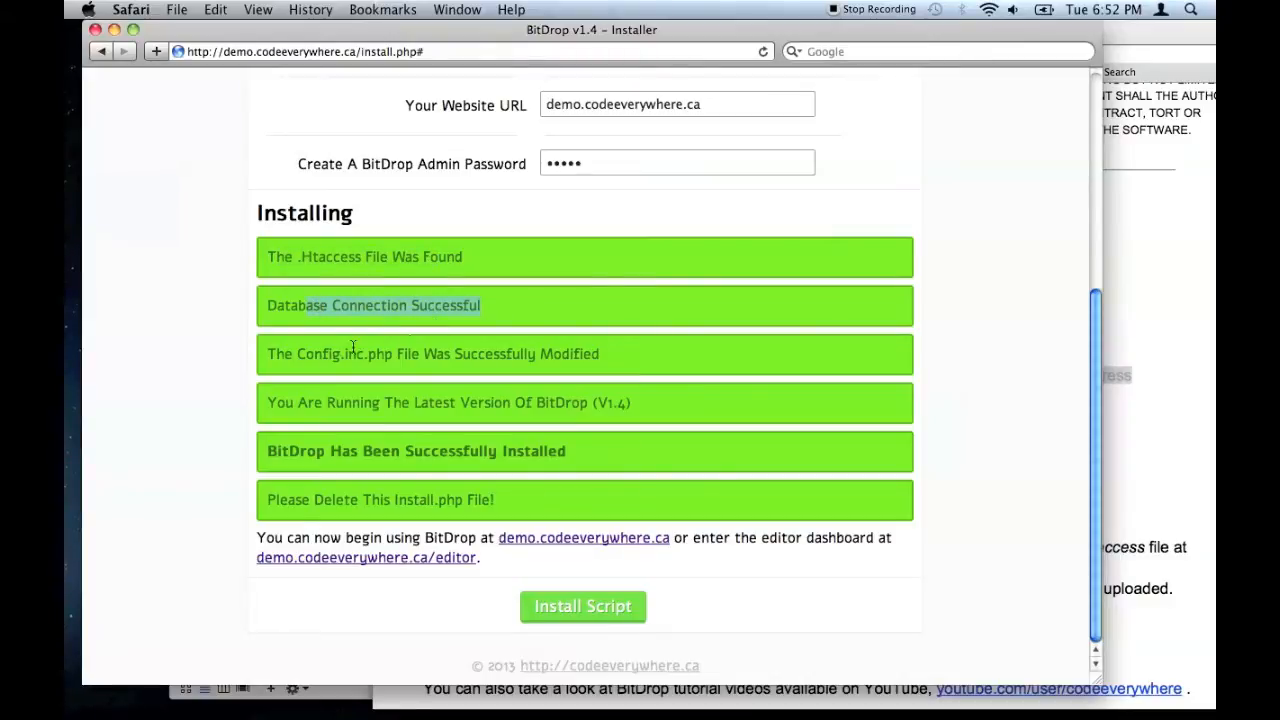
left_click_drag(298, 355, 485, 356)
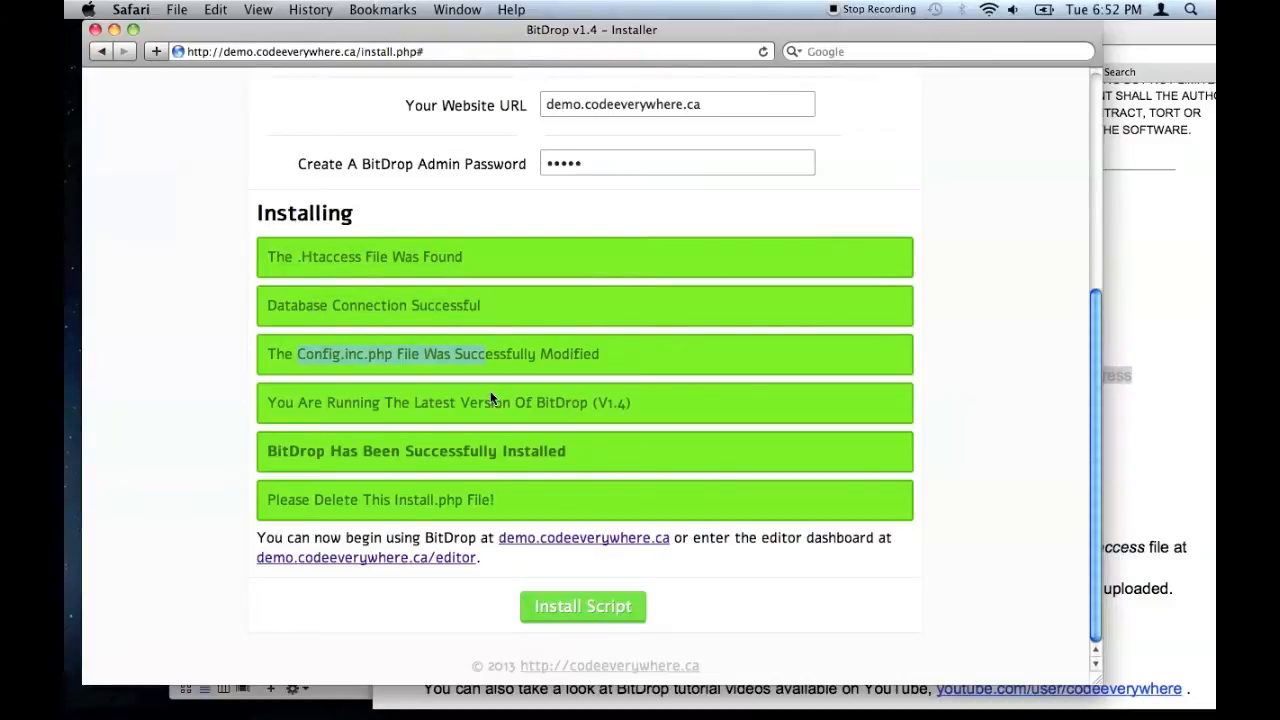
left_click_drag(433, 403, 631, 403)
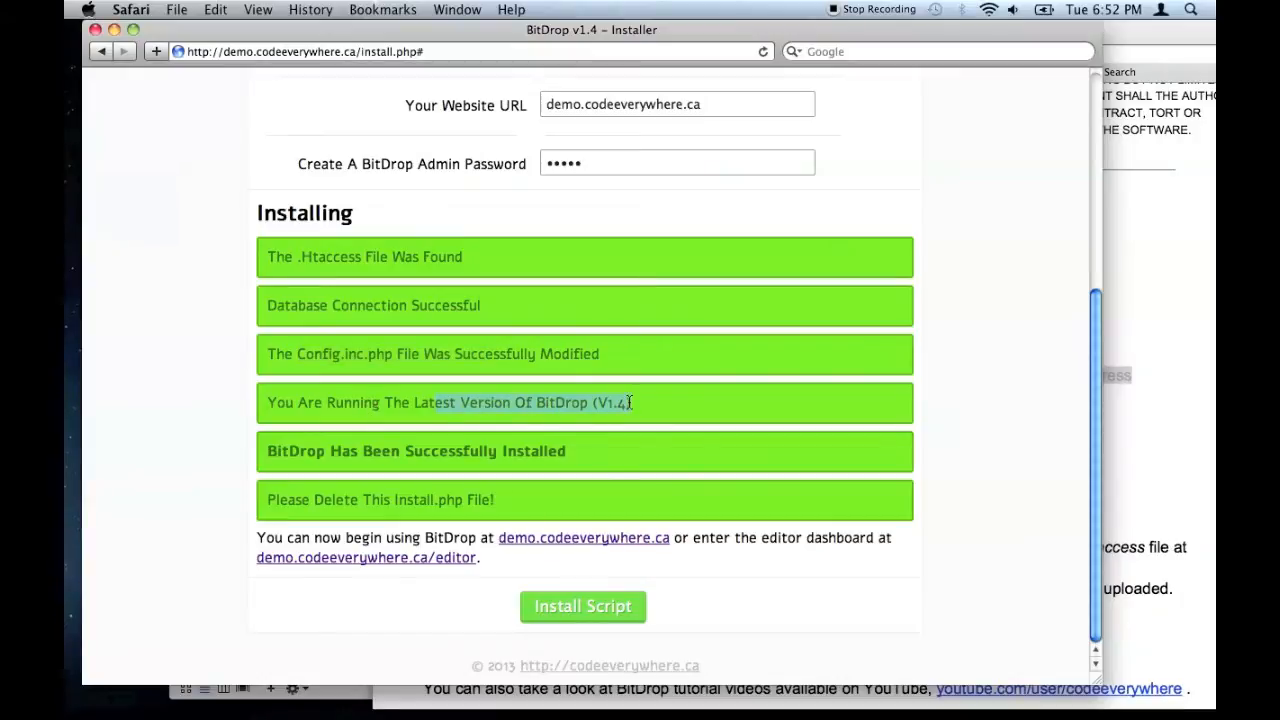
left_click_drag(266, 452, 603, 451)
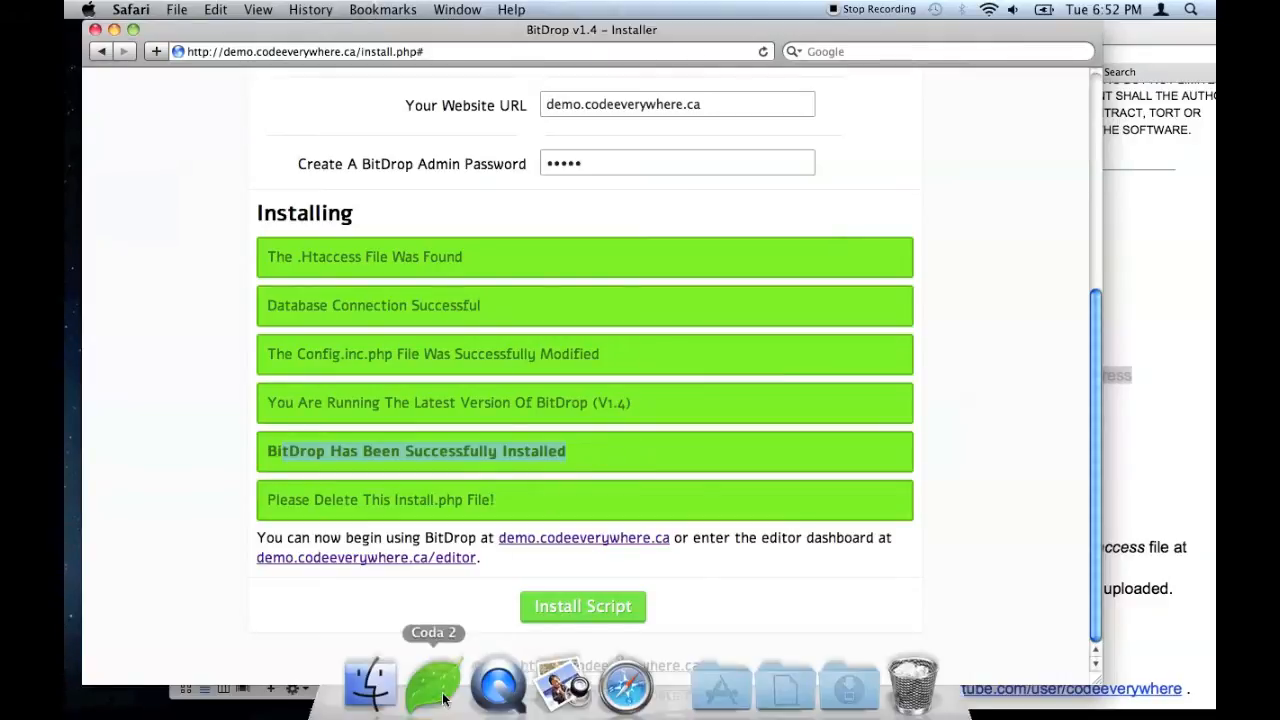
- Delete install.php from the server in Coda 2, then open demo.codeeverywhere.ca from the installer
left_click(429, 675)
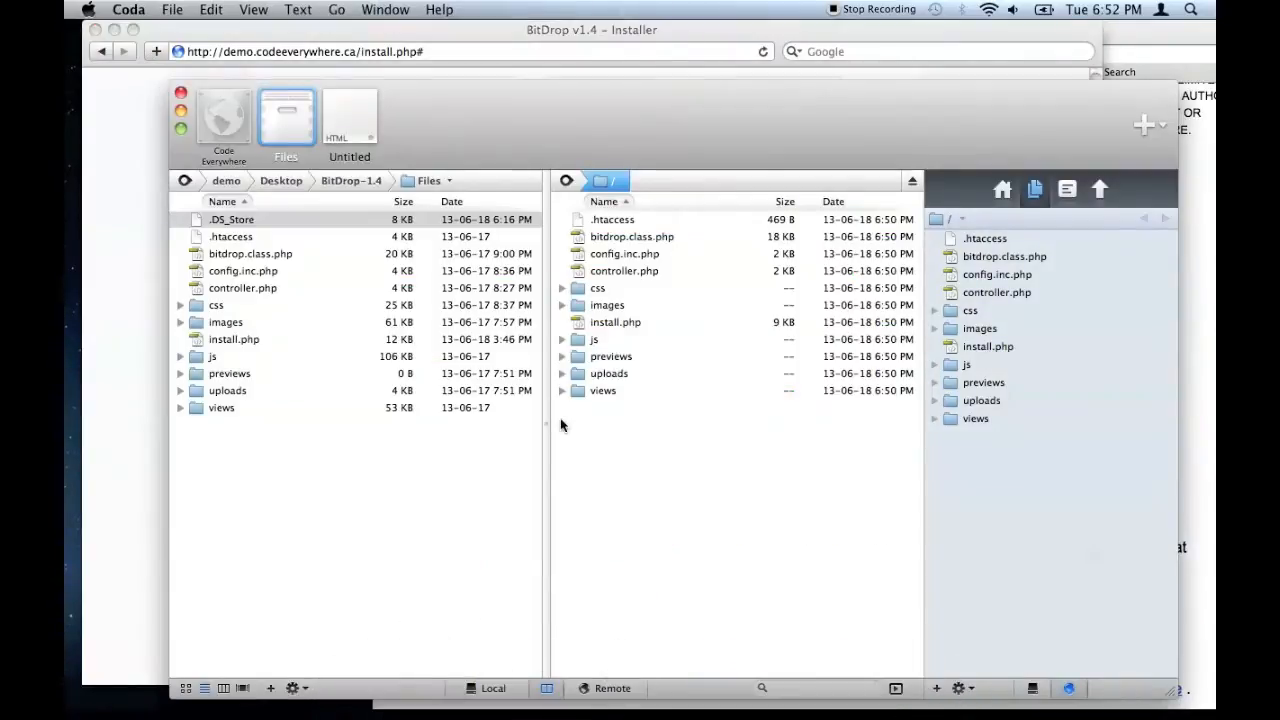
right_click(626, 326)
left_click(690, 453)
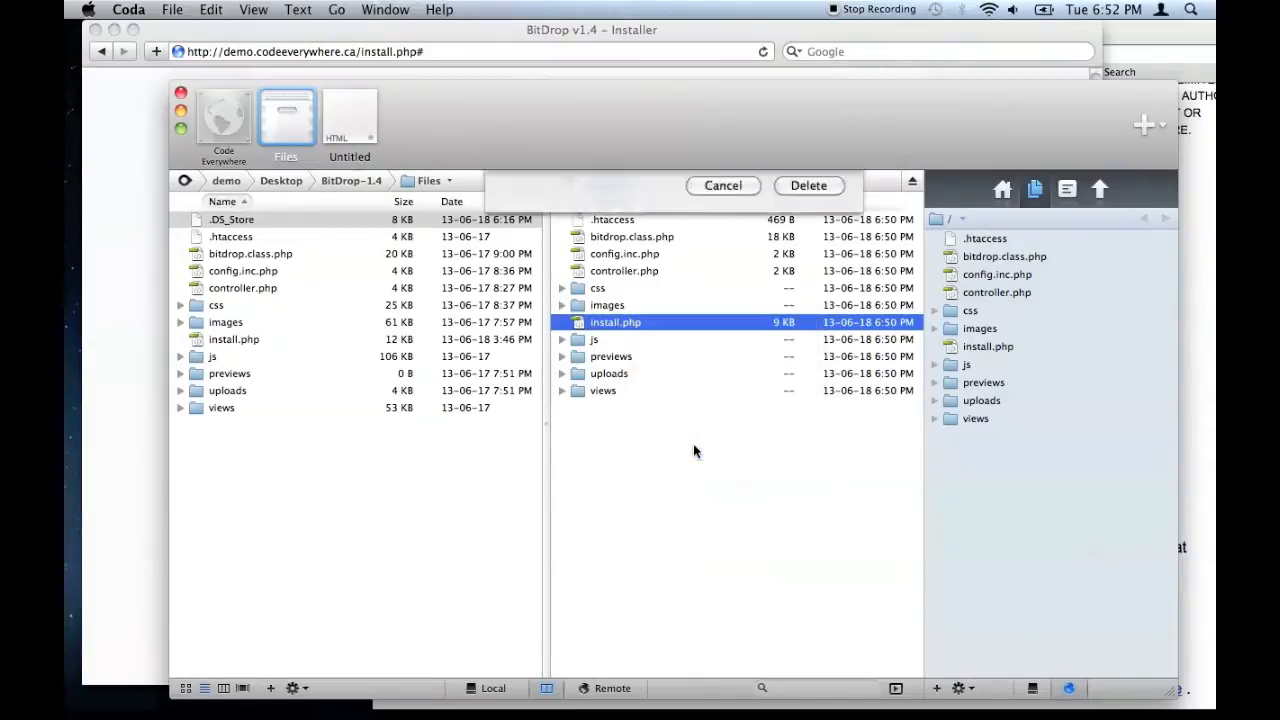
left_click(799, 261)
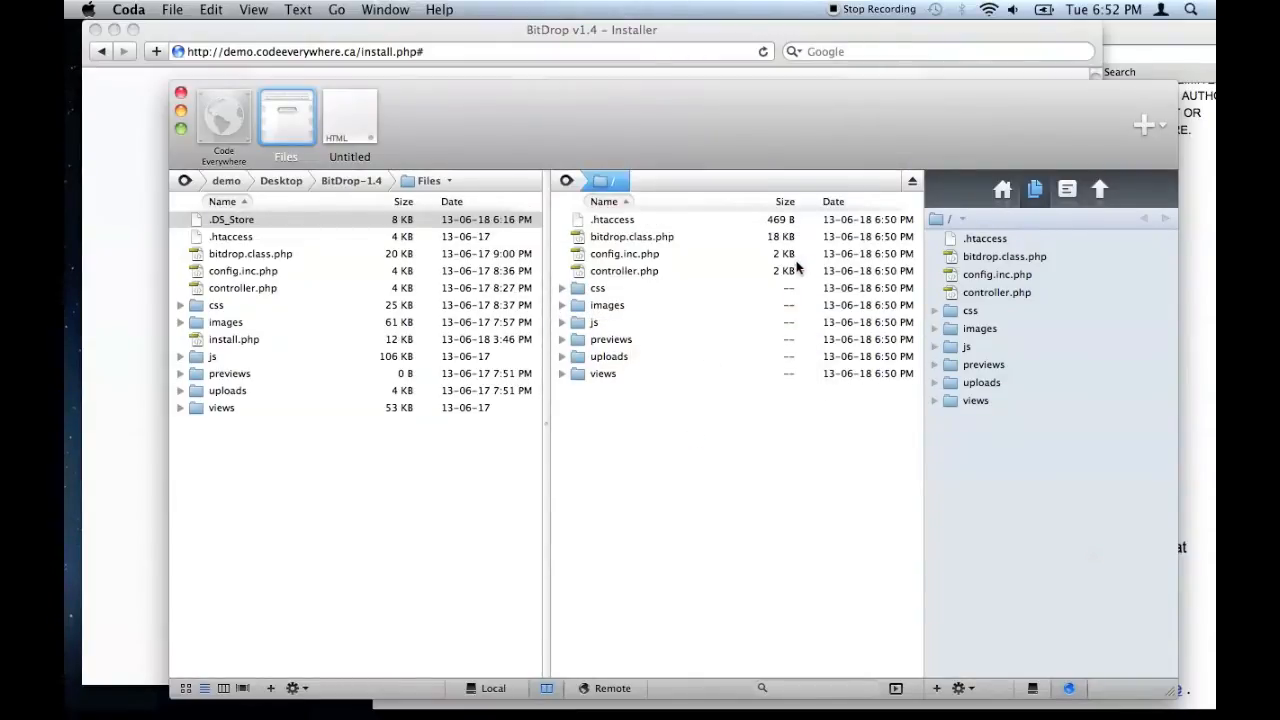
left_click(100, 298)
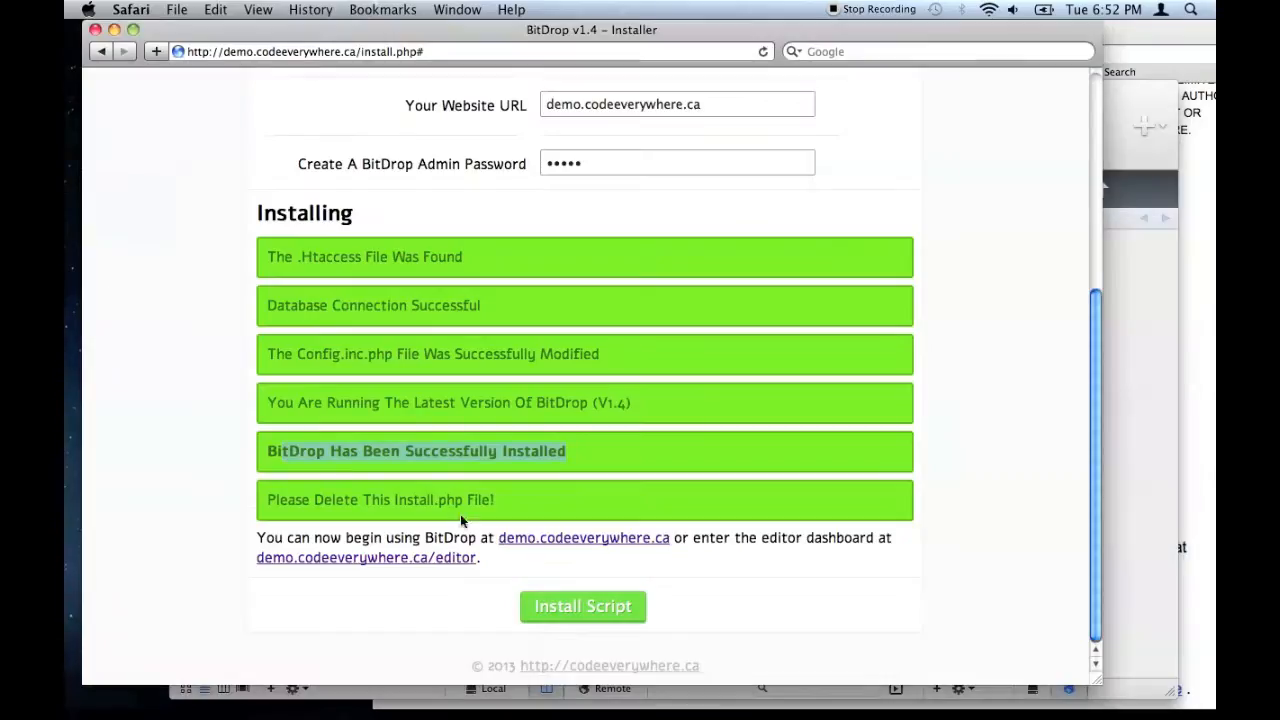
left_click(603, 540)
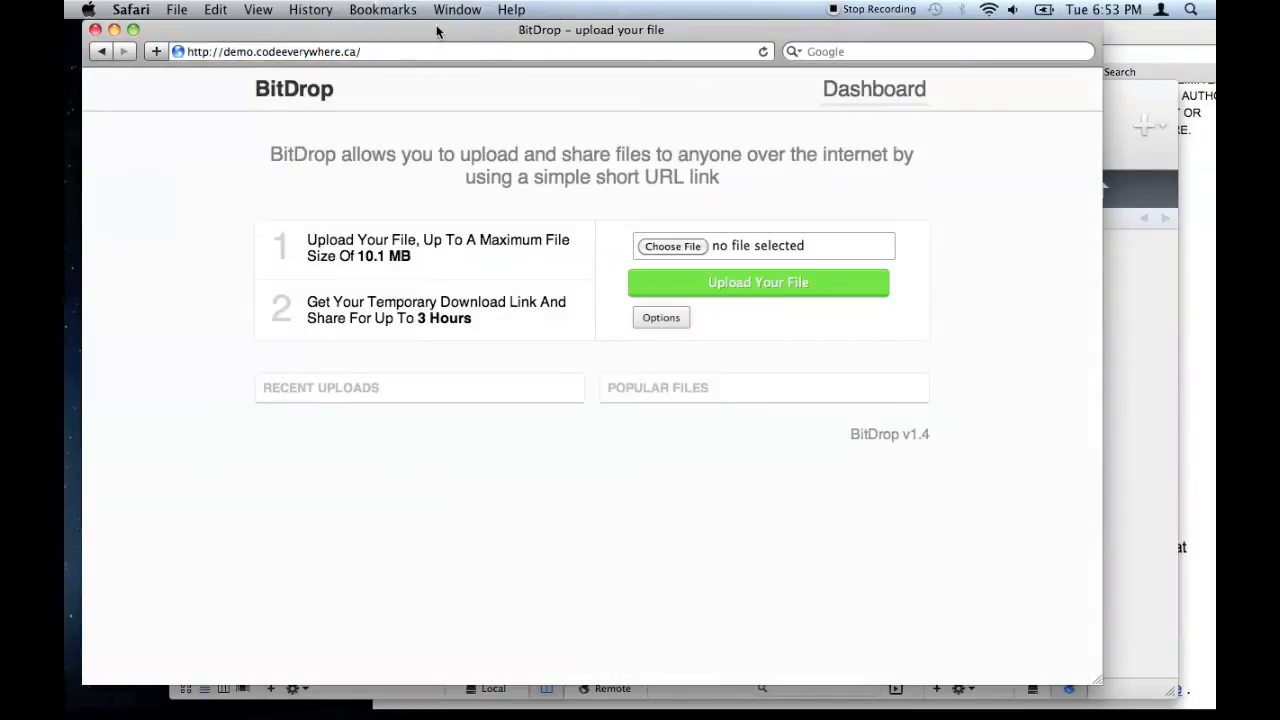
- Highlight the delete-install.php step in the quickstart PDF, close it, and return to BitDrop
left_click(1213, 199)
left_click_drag(507, 461, 447, 461)
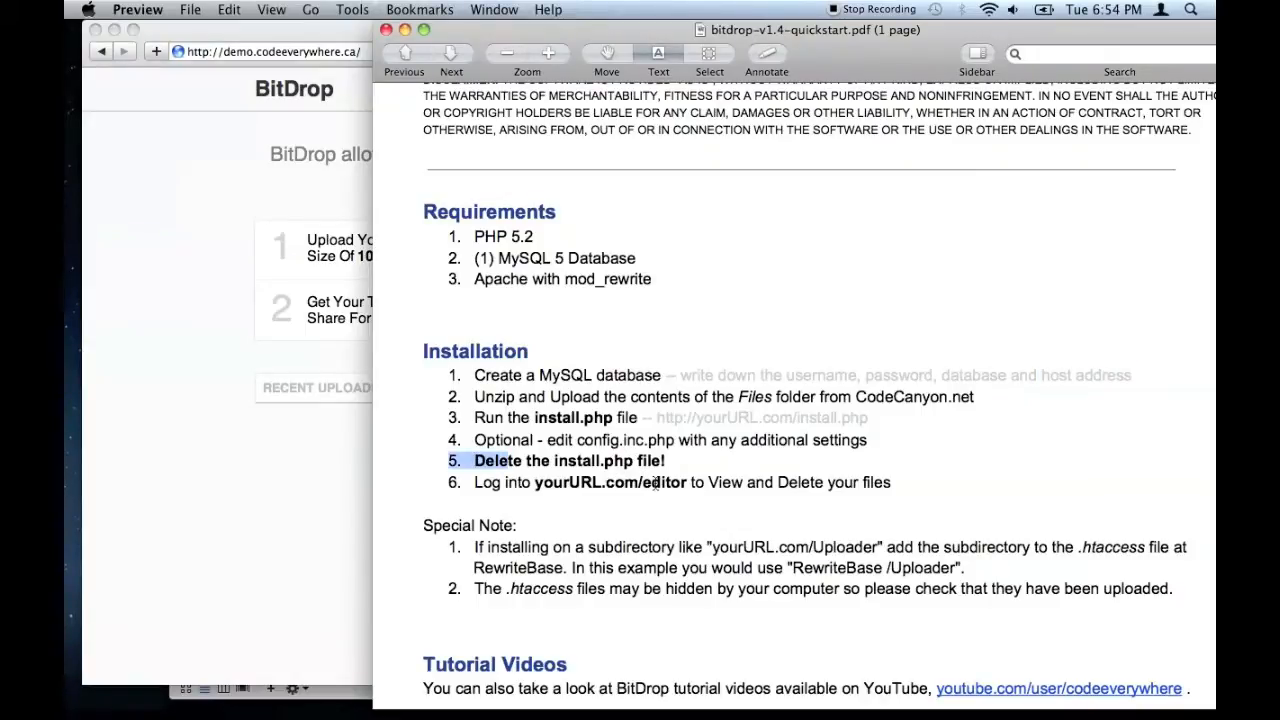
left_click(386, 30)
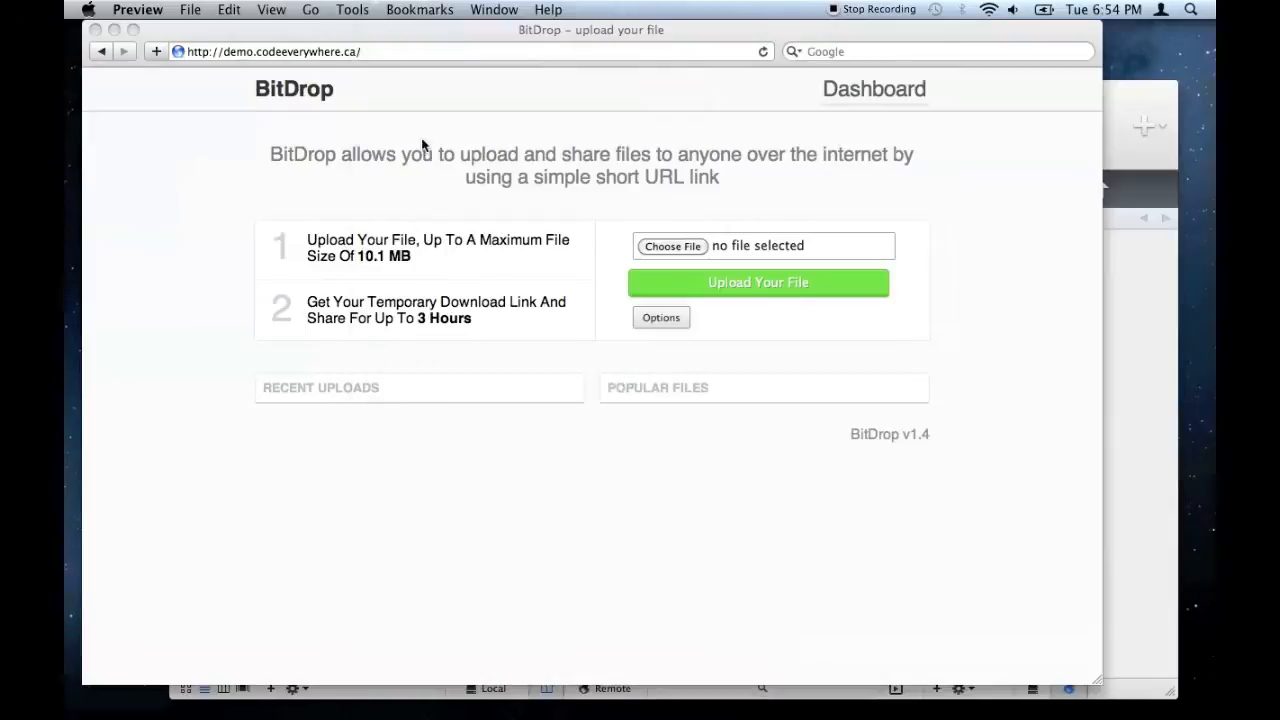
left_click(725, 472)
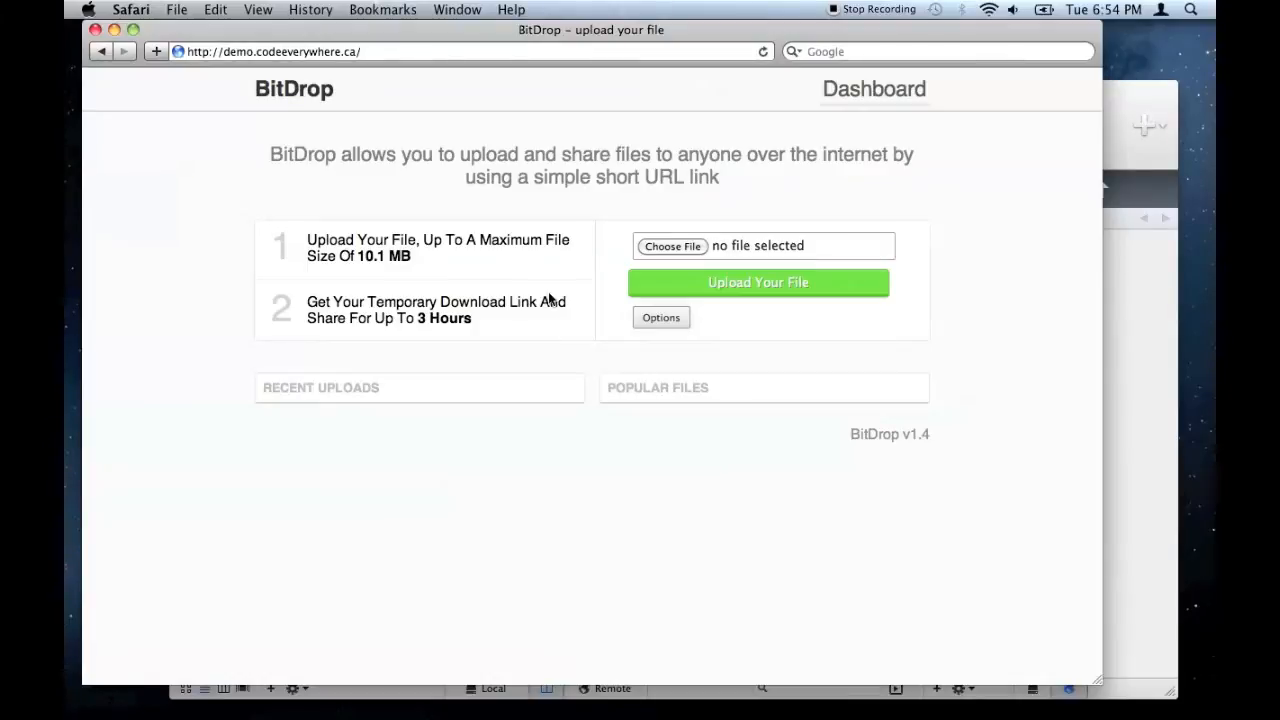
- Upload 5_preview.jpg from the Documents stack through BitDrop, then reload the upload page
mouse_move(830, 712)
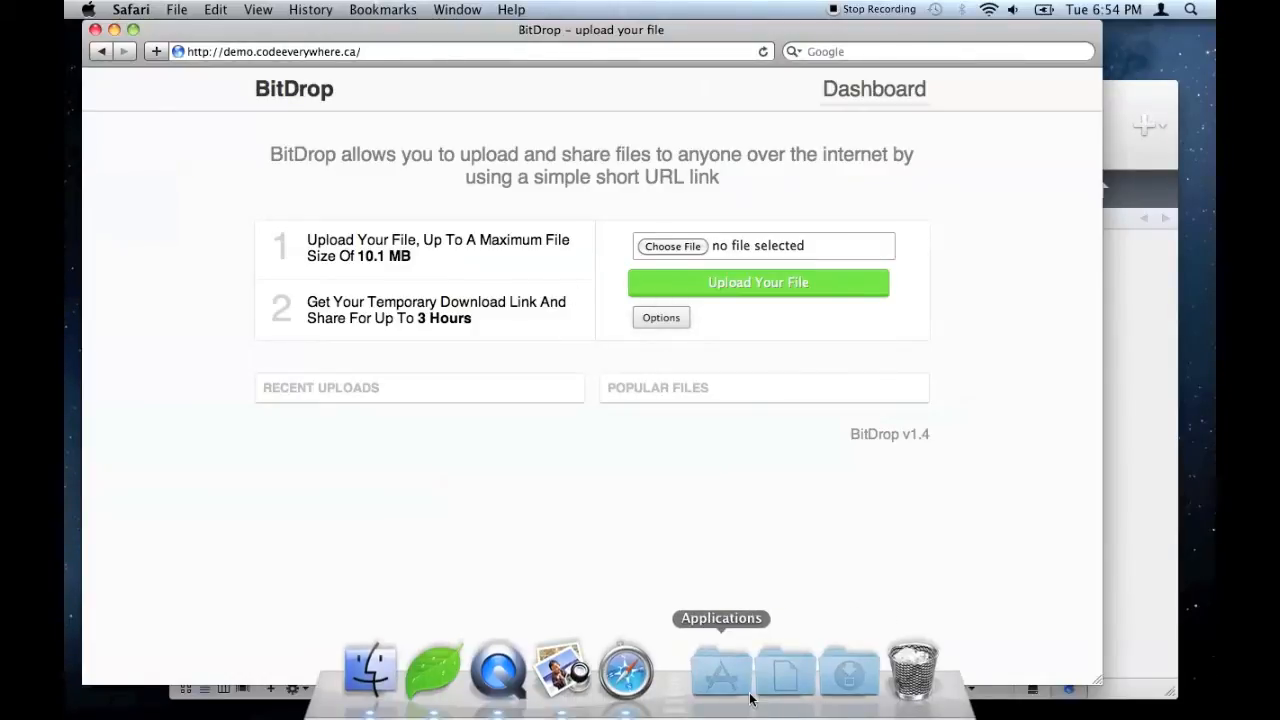
left_click(785, 688)
left_click_drag(735, 537, 704, 239)
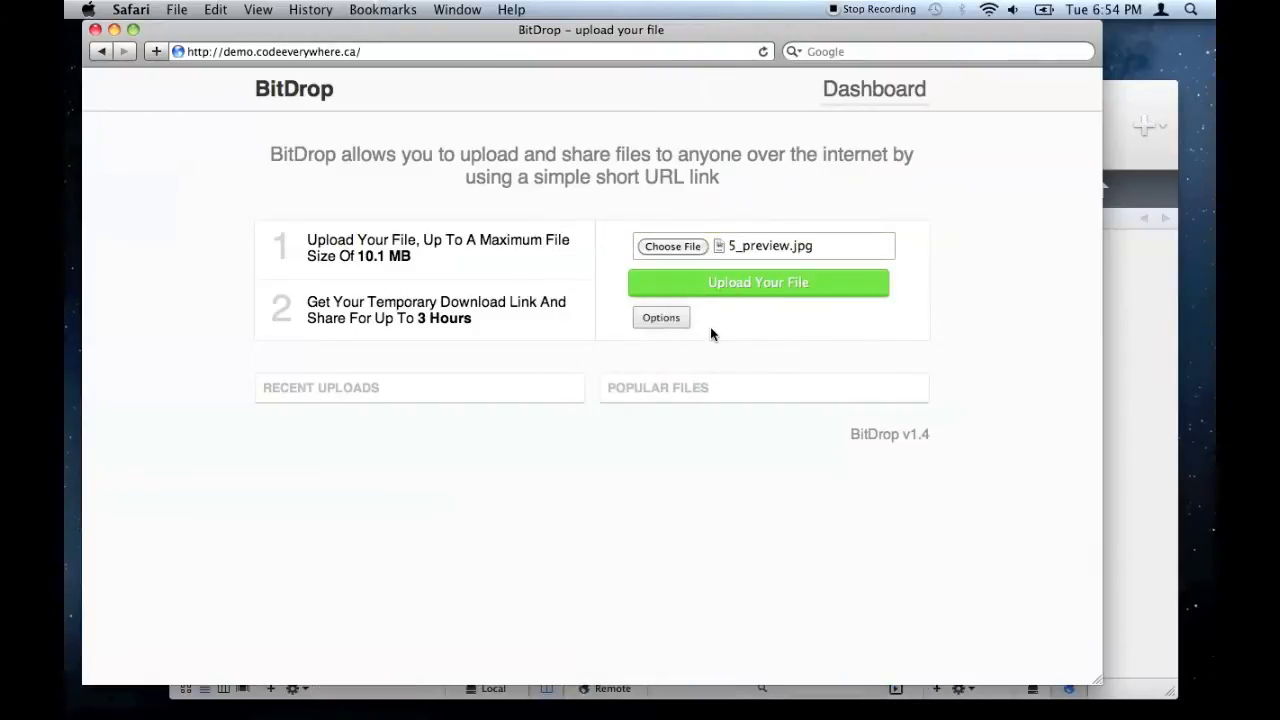
left_click(670, 319)
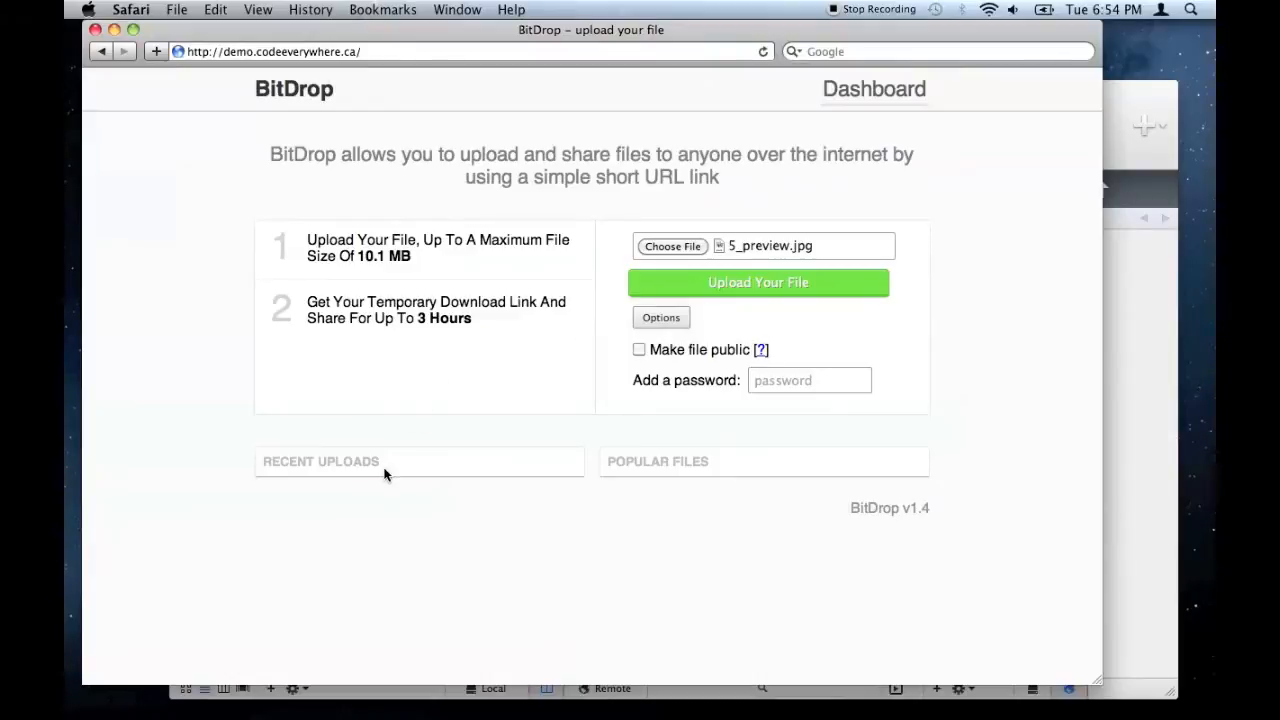
left_click(734, 288)
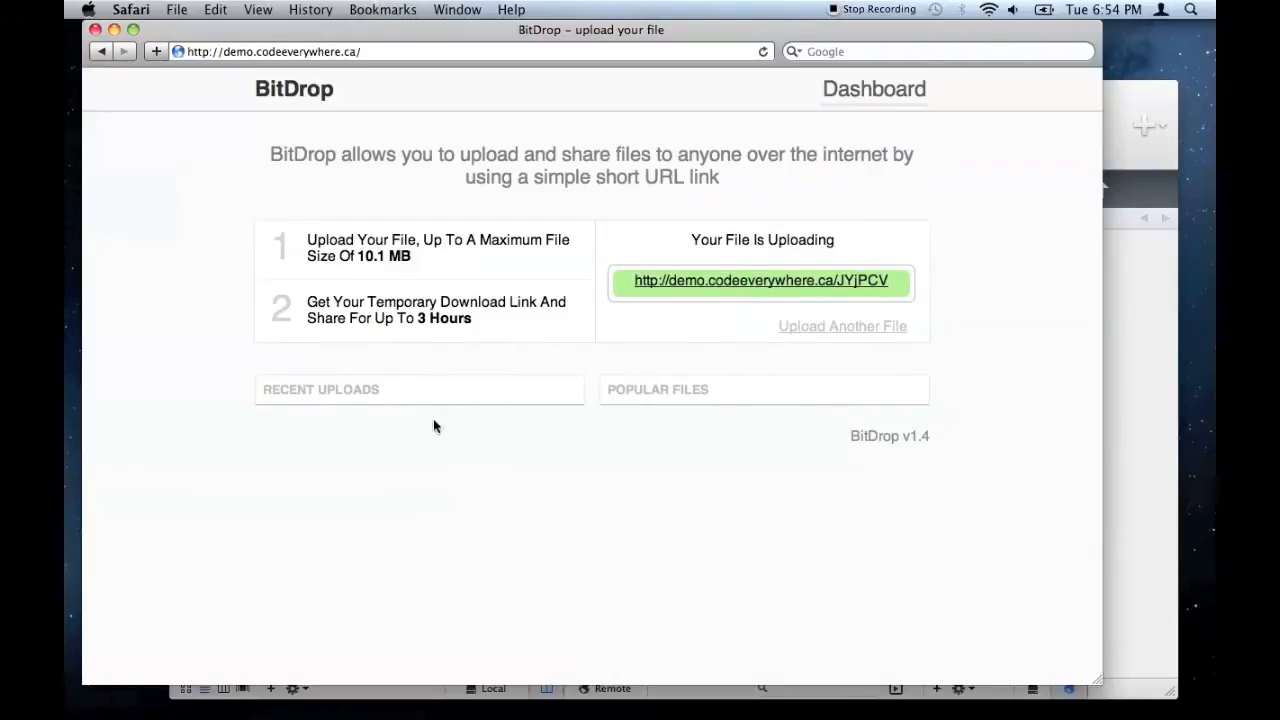
left_click(763, 52)
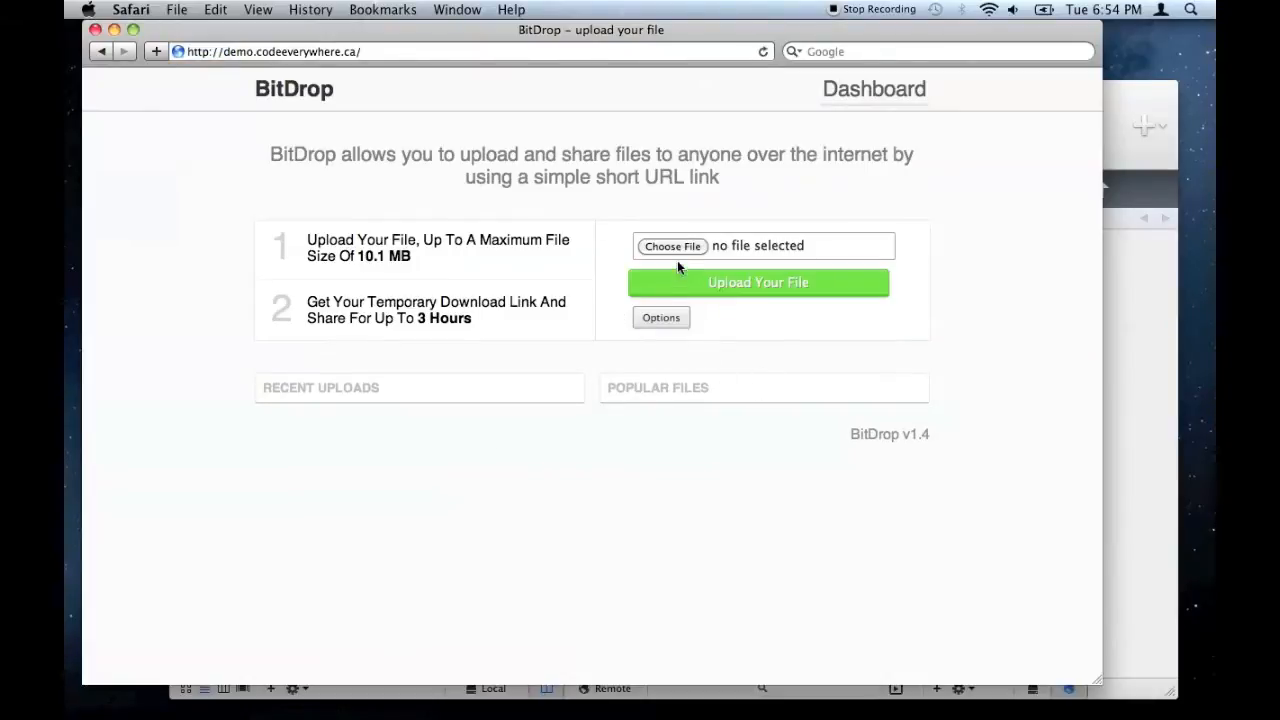
- Upload 4_info.jpg as a public file and reload to see it listed
left_click(775, 688)
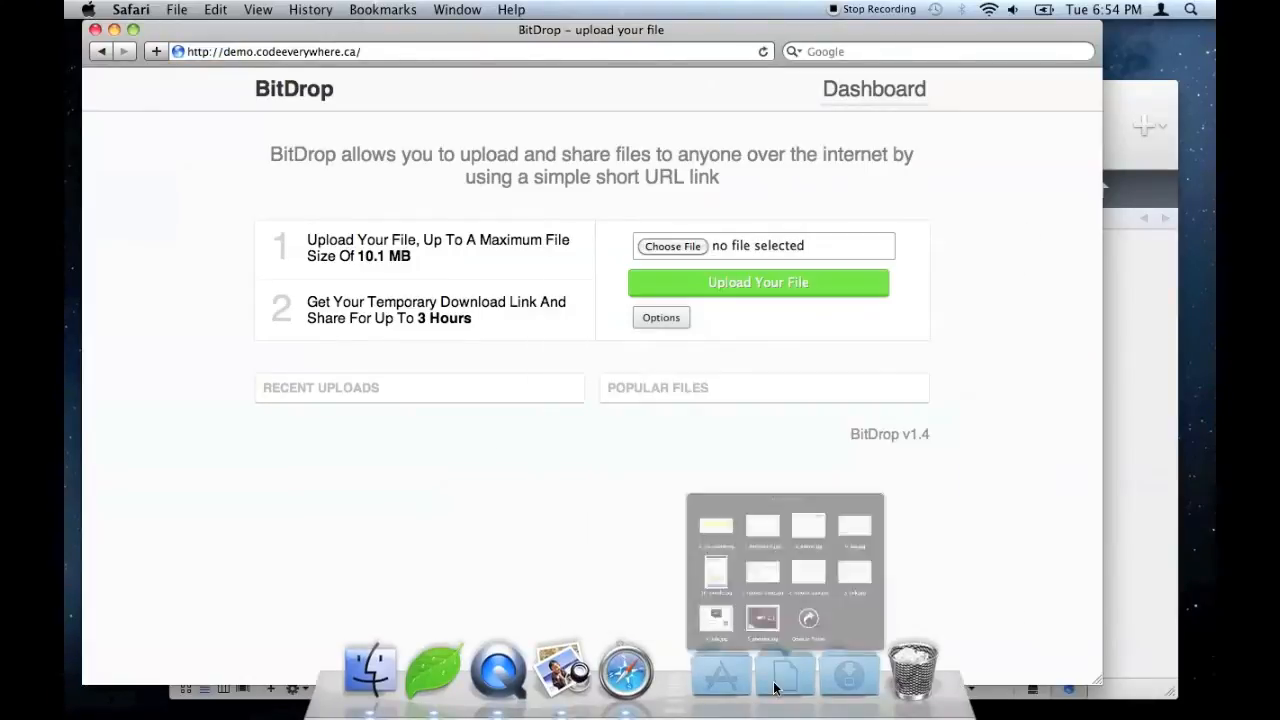
left_click_drag(623, 538, 764, 240)
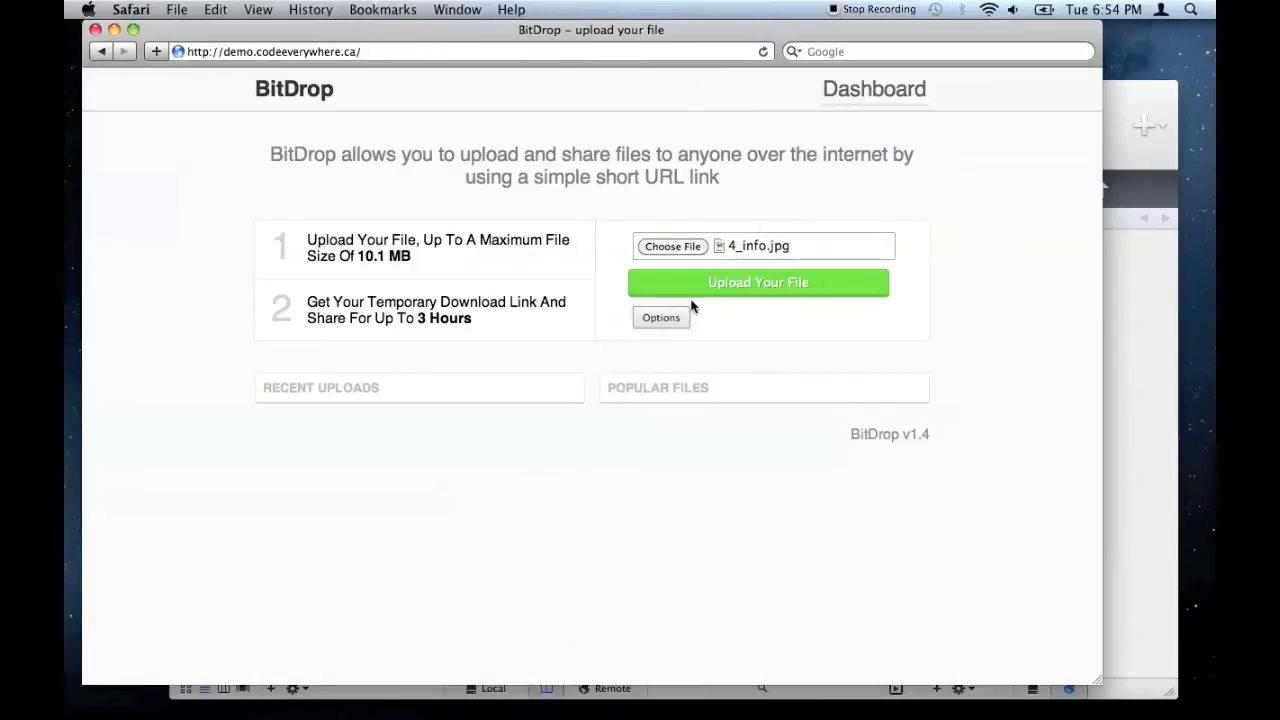
left_click(668, 319)
left_click(639, 349)
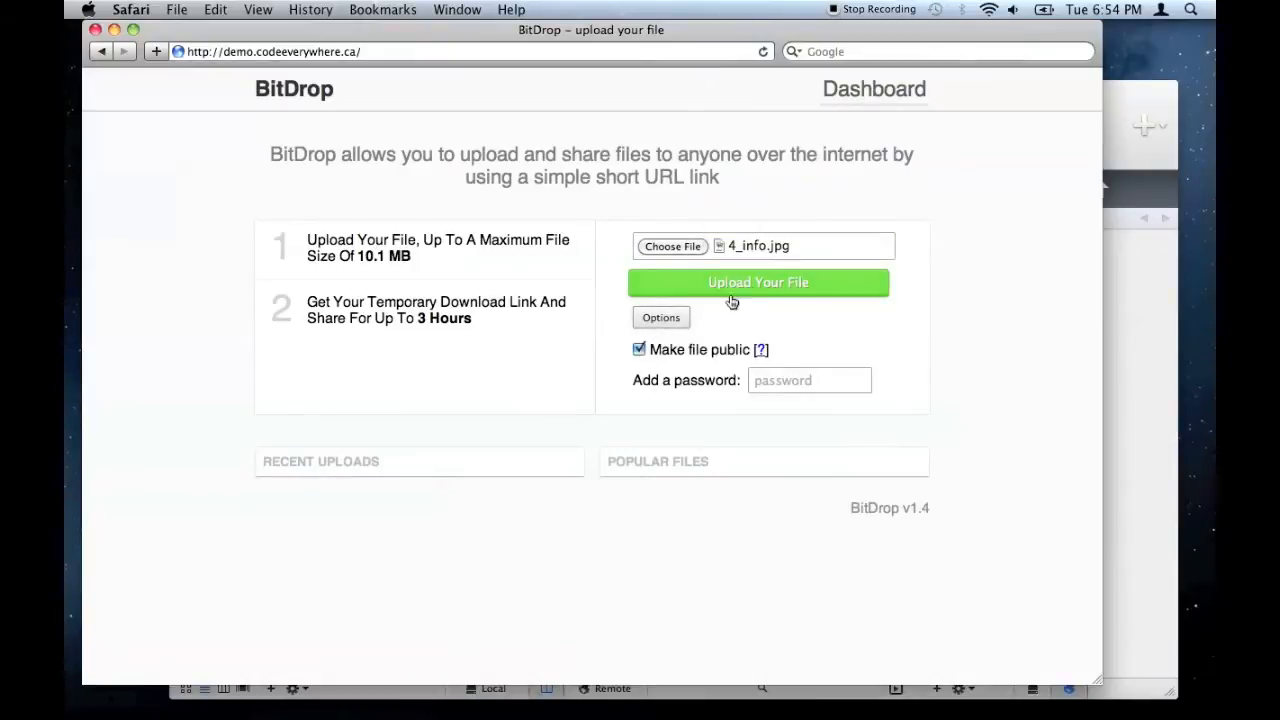
left_click(800, 287)
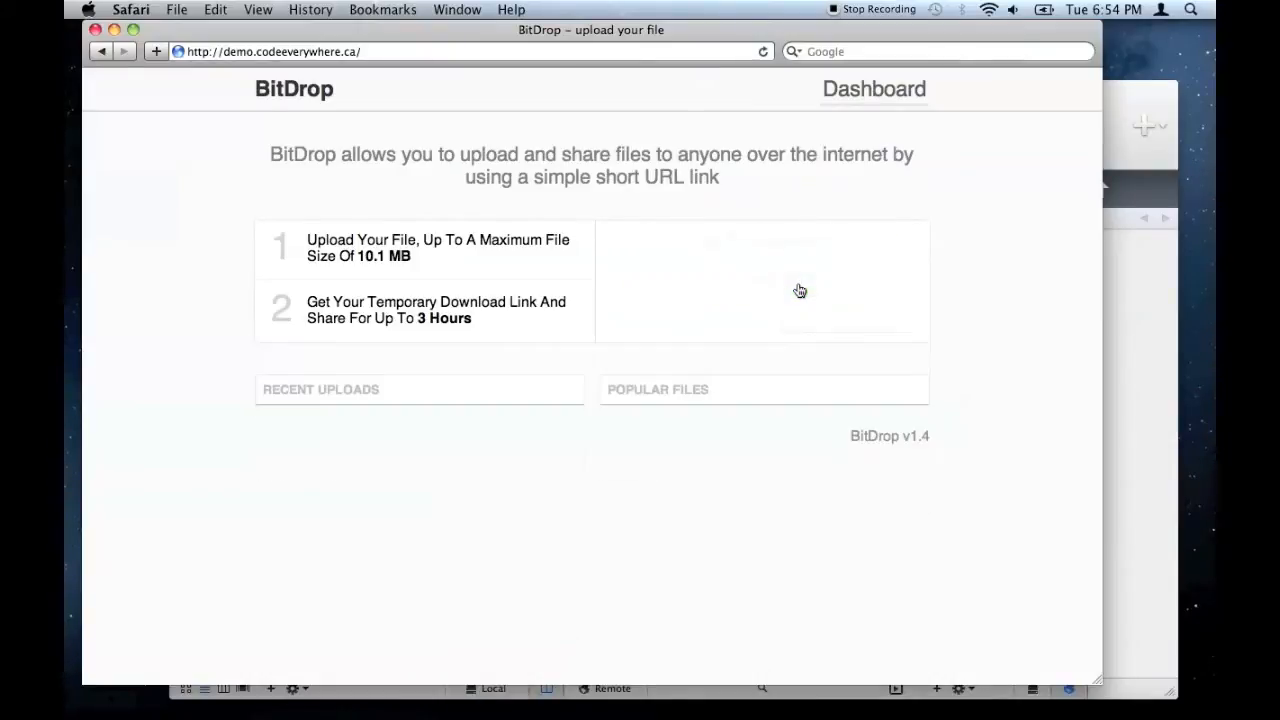
left_click(760, 52)
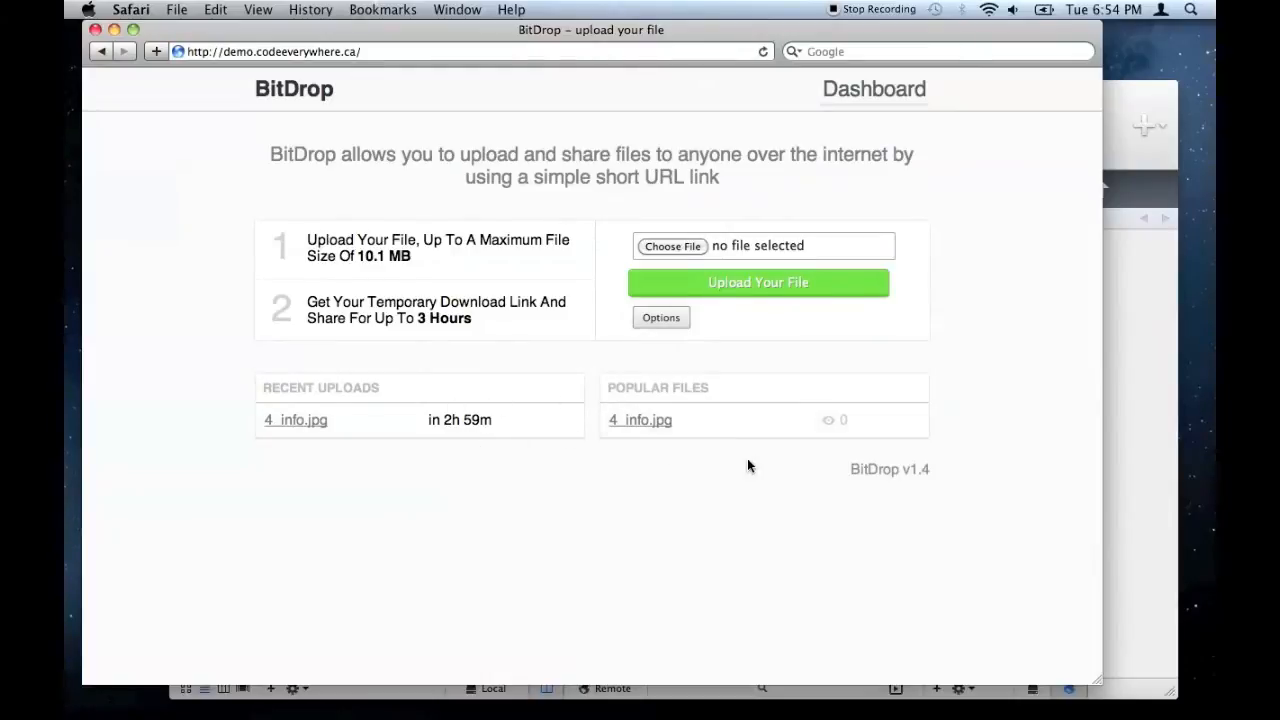
- Upload 5_preview.jpg protected by a download password, open its share link, then go back
left_click(660, 317)
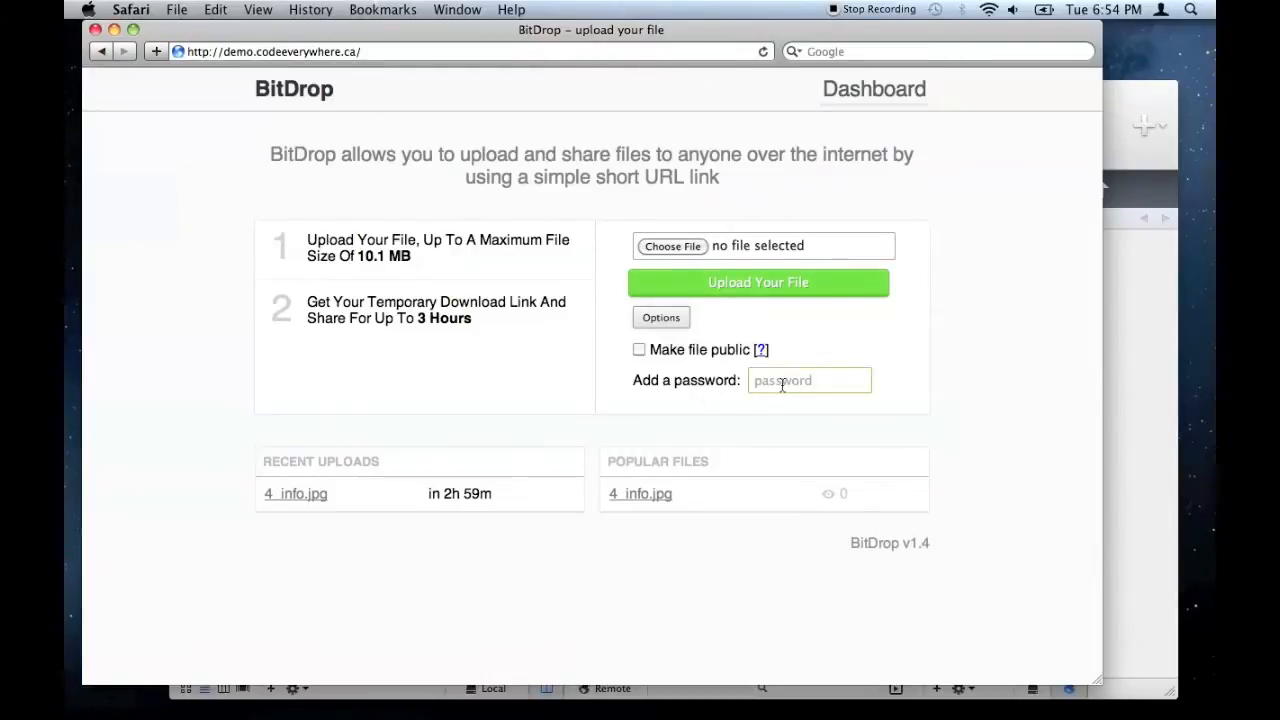
mouse_move(850, 714)
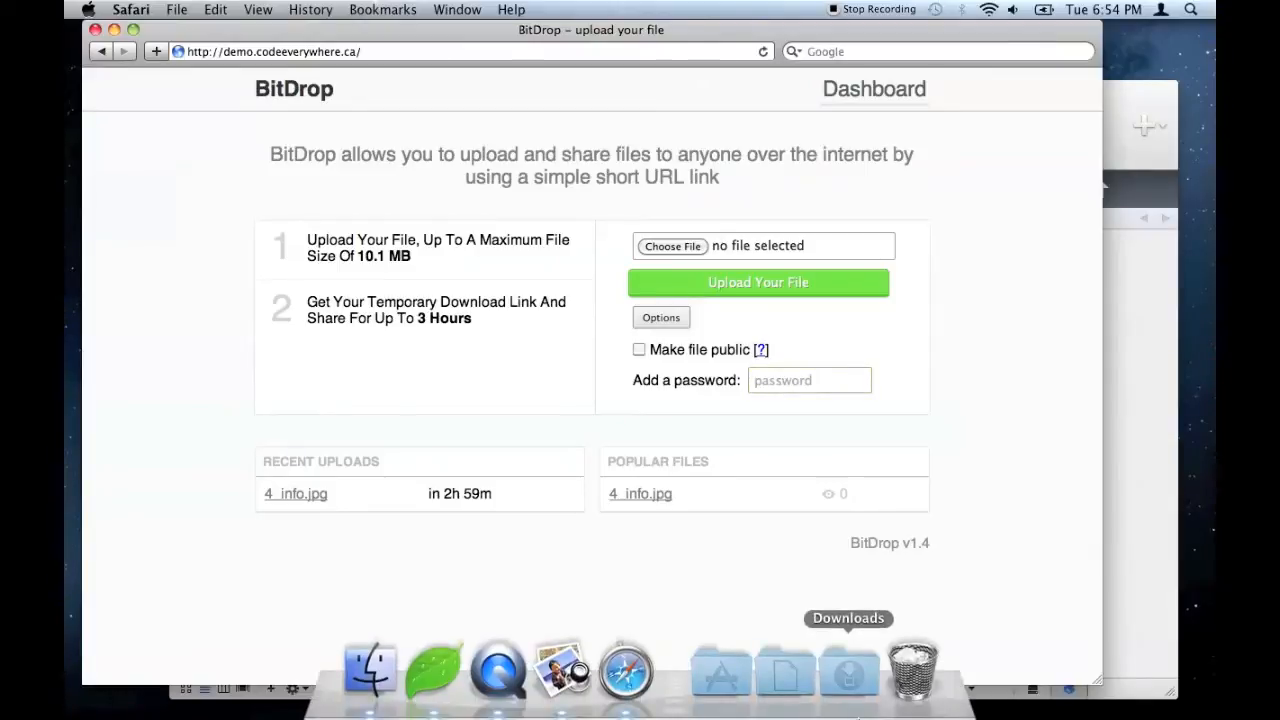
left_click(785, 672)
left_click_drag(729, 514, 700, 247)
left_click(823, 383)
type("test")
left_click(782, 291)
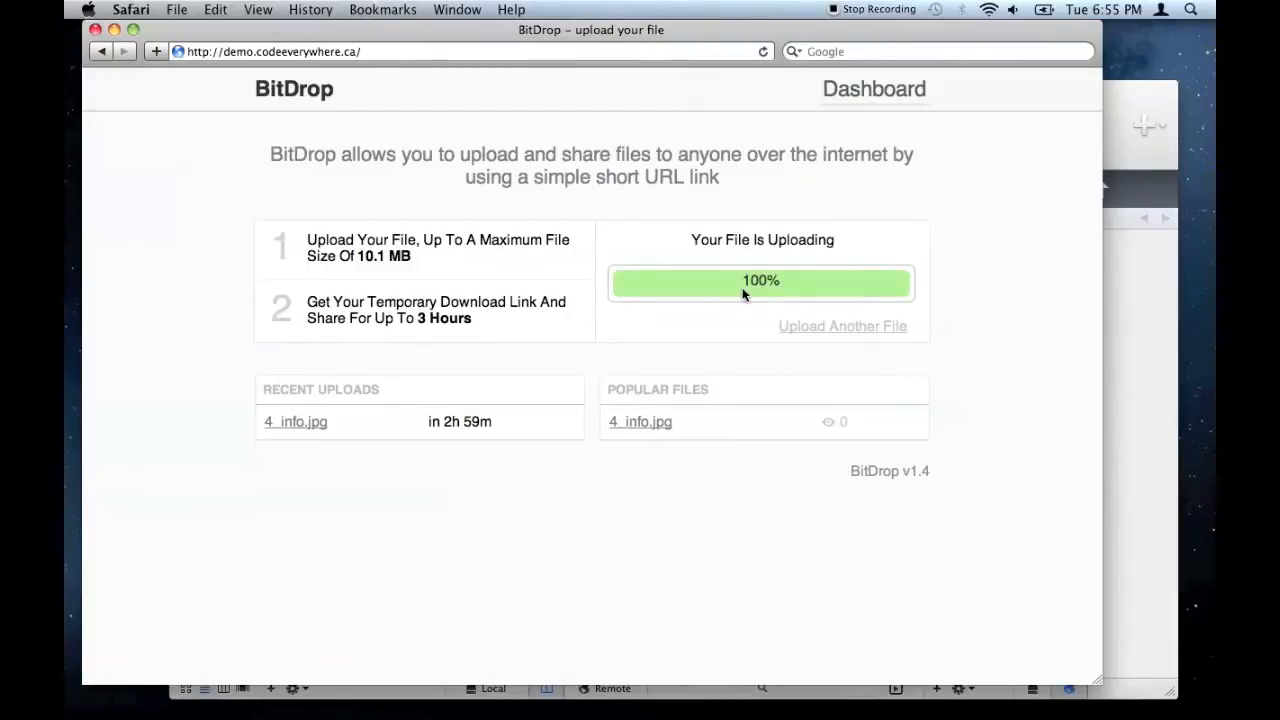
left_click(754, 290)
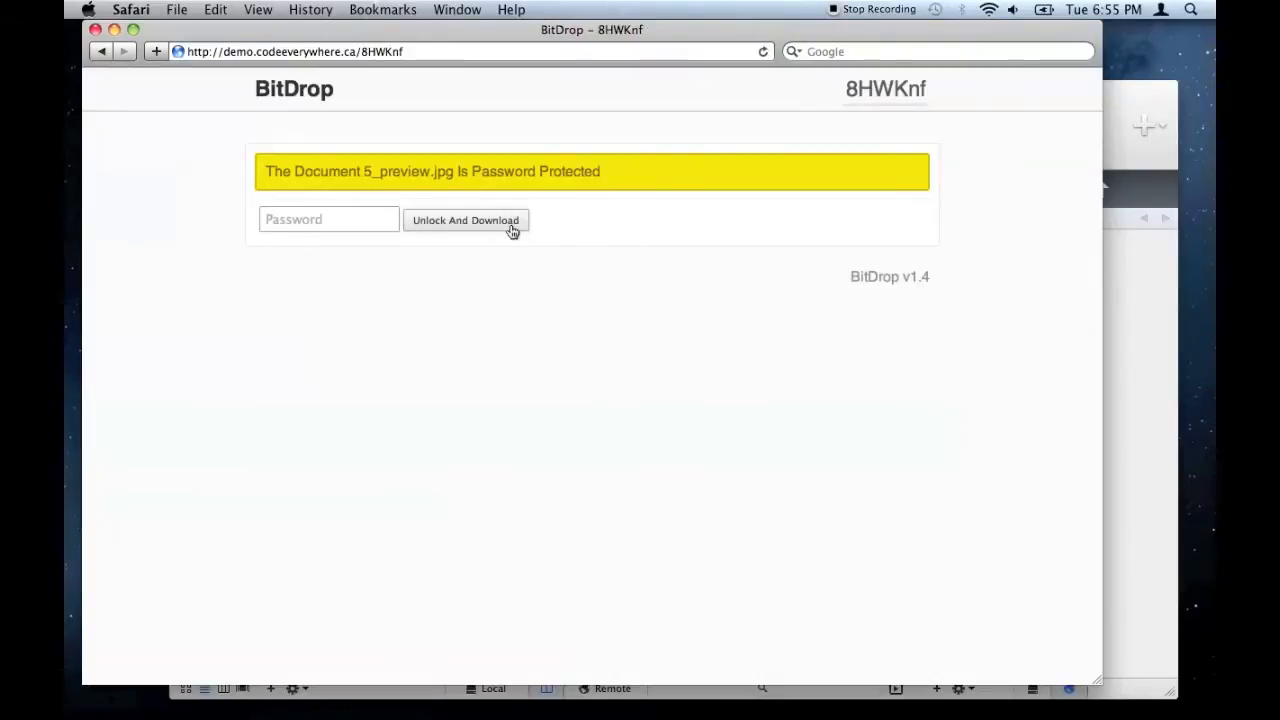
left_click(102, 51)
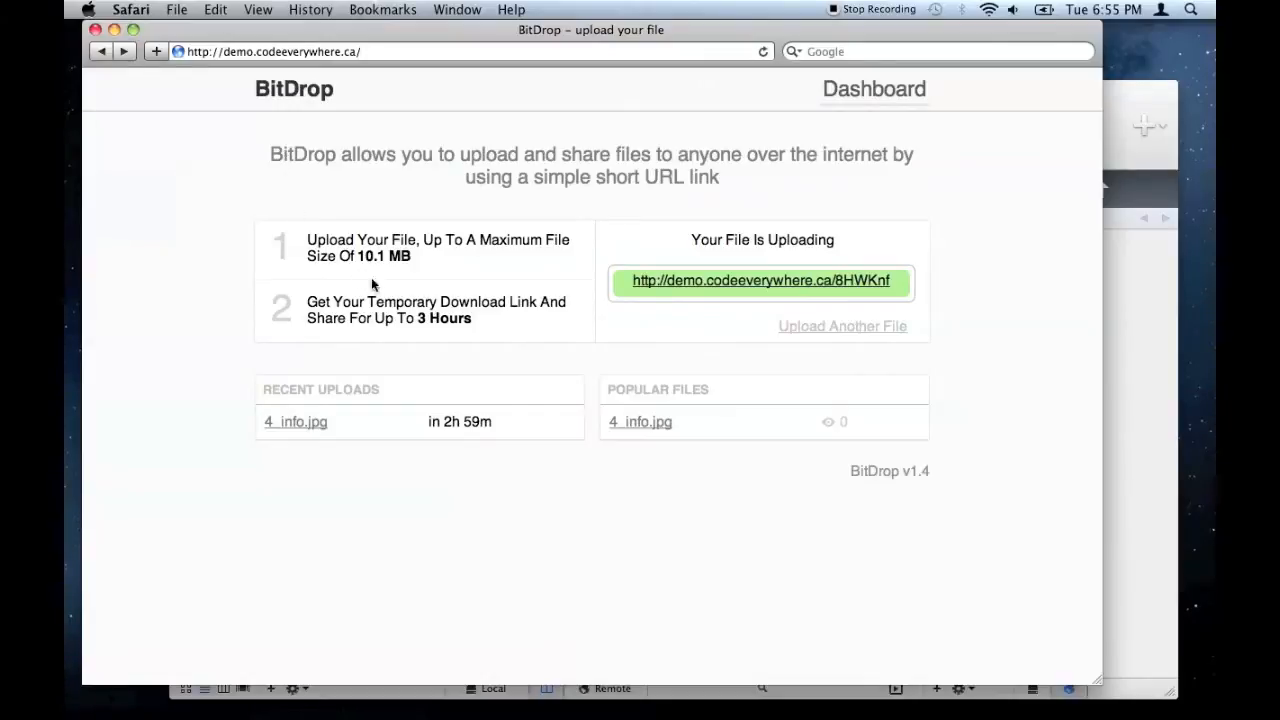
- Highlight the current 10.1 MB file size and 3 Hours lifetime limits on the BitDrop page
left_click_drag(355, 247, 430, 261)
left_click(442, 270)
left_click_drag(419, 312, 471, 312)
left_click(471, 312)
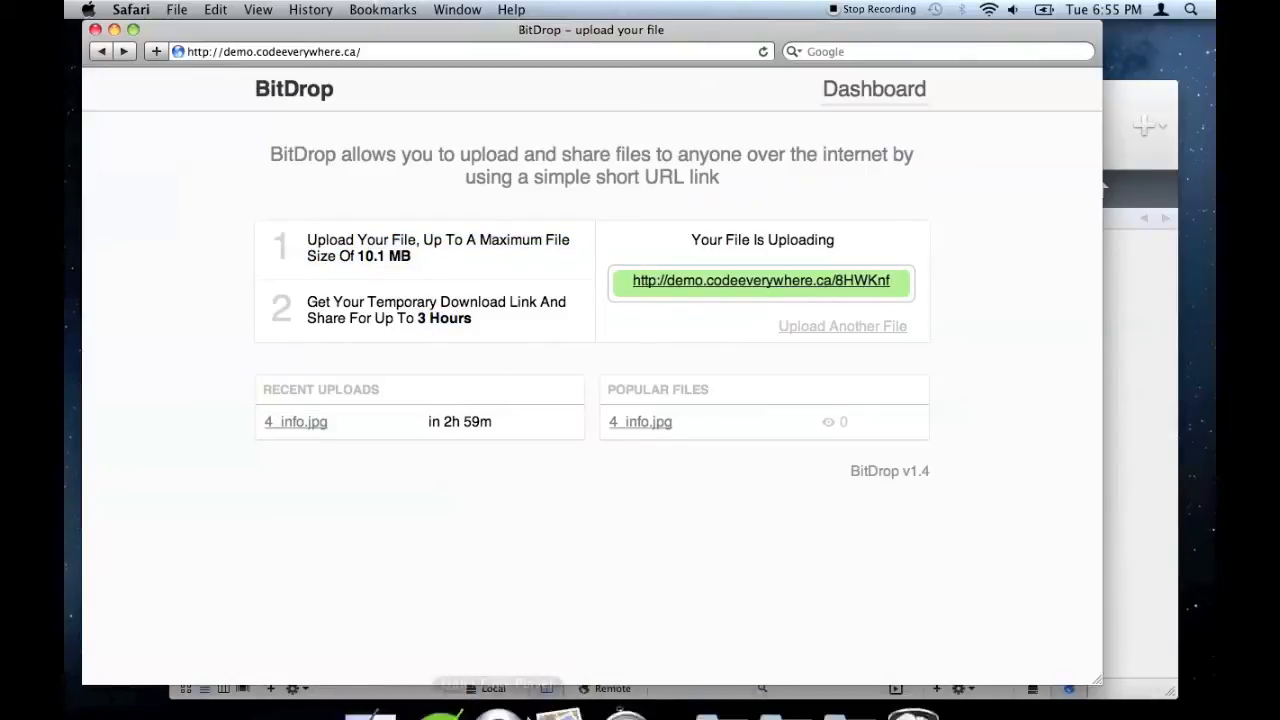
- Open the server's config.inc.php in Coda 2 for editing
left_click(448, 690)
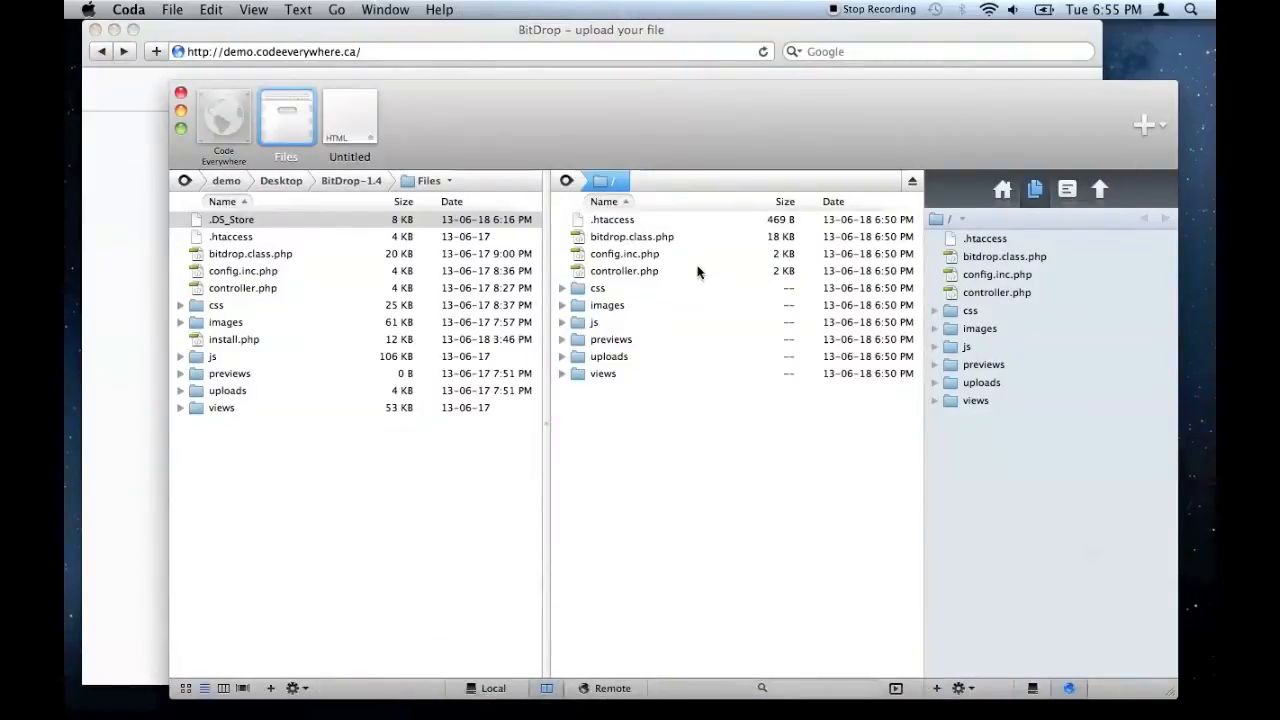
left_click(643, 256)
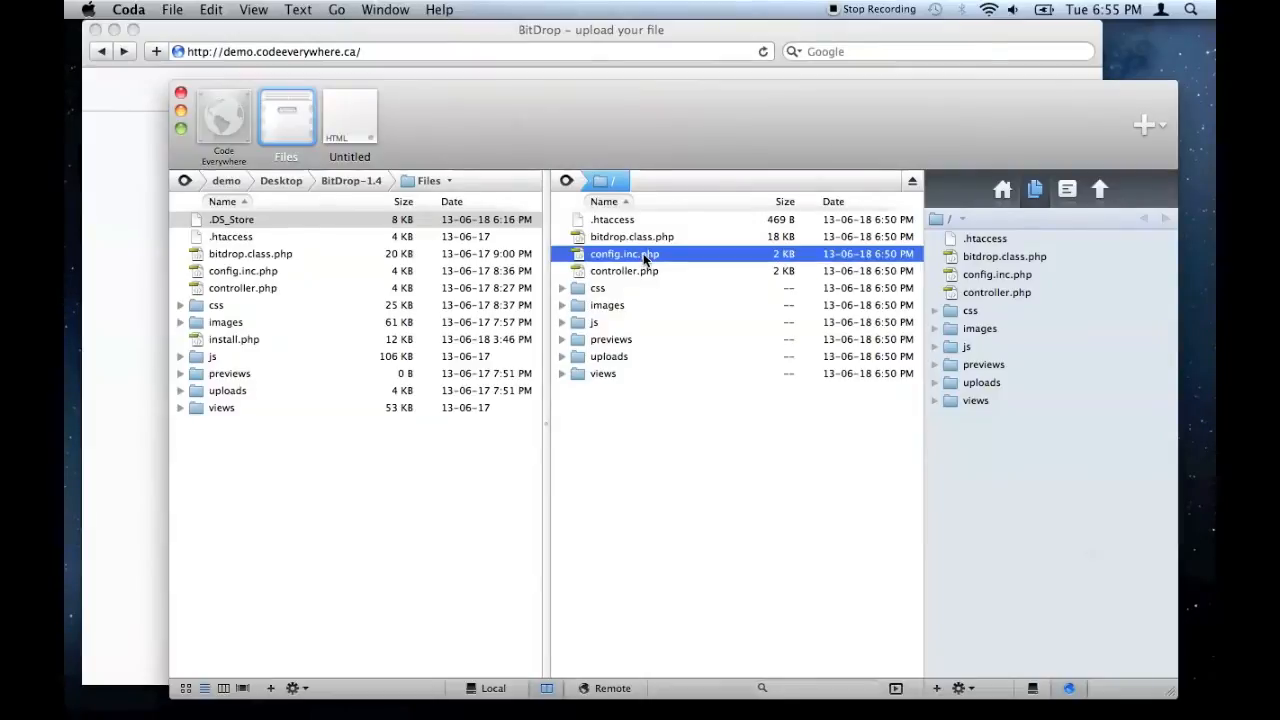
double_click(643, 253)
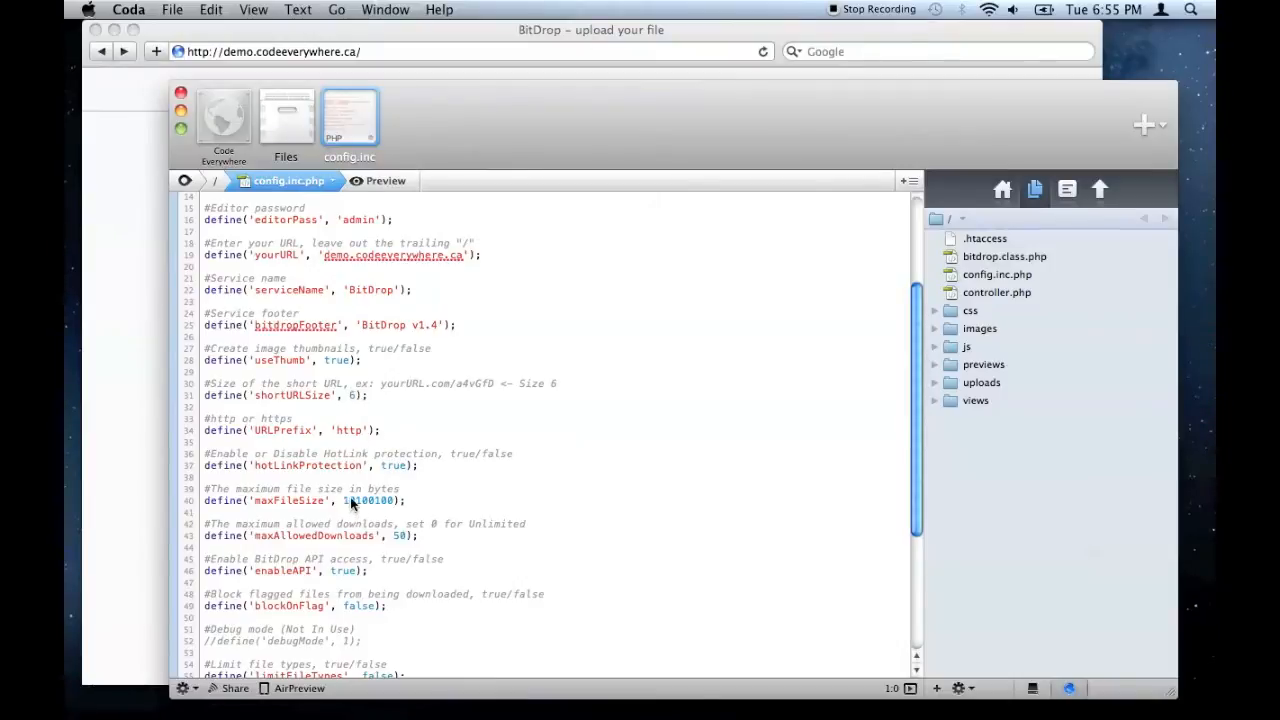
- Set maxFileSize to 15100100, maxAllowedDownloads to 0, and expireTime to 10800*3
left_click_drag(350, 500, 356, 501)
type("5")
scroll(438, 540, "down", 4)
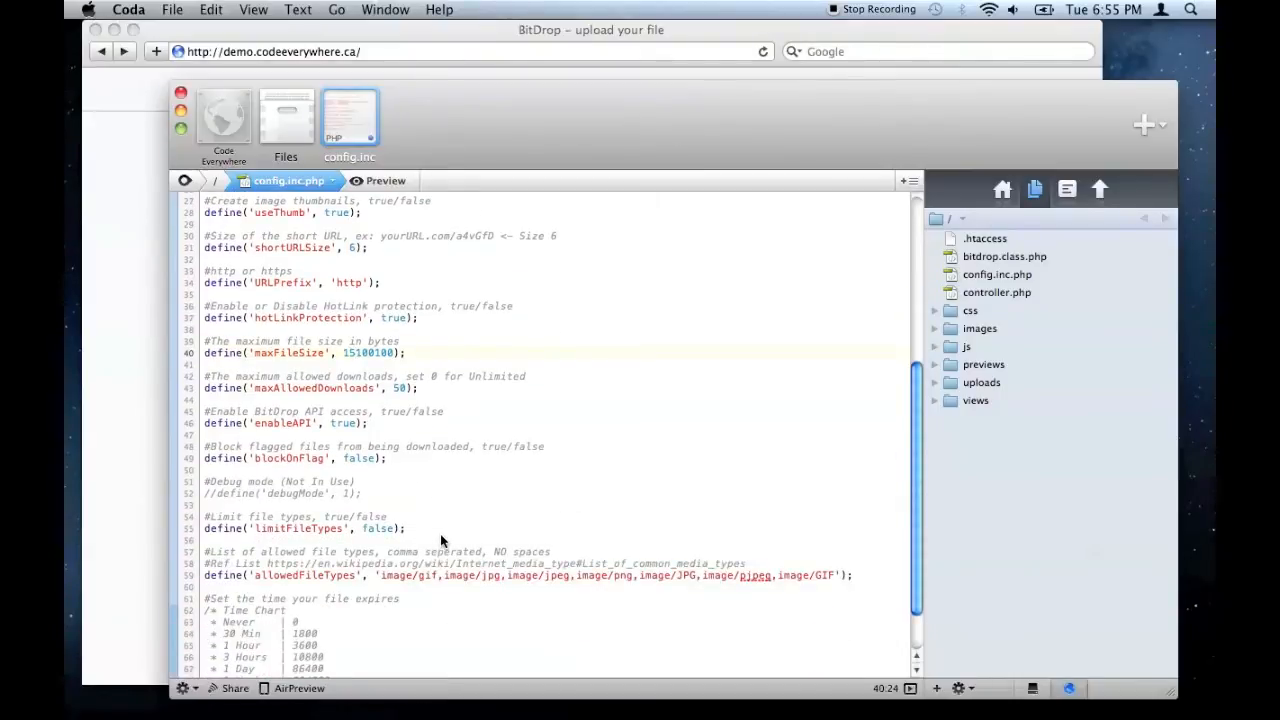
double_click(400, 389)
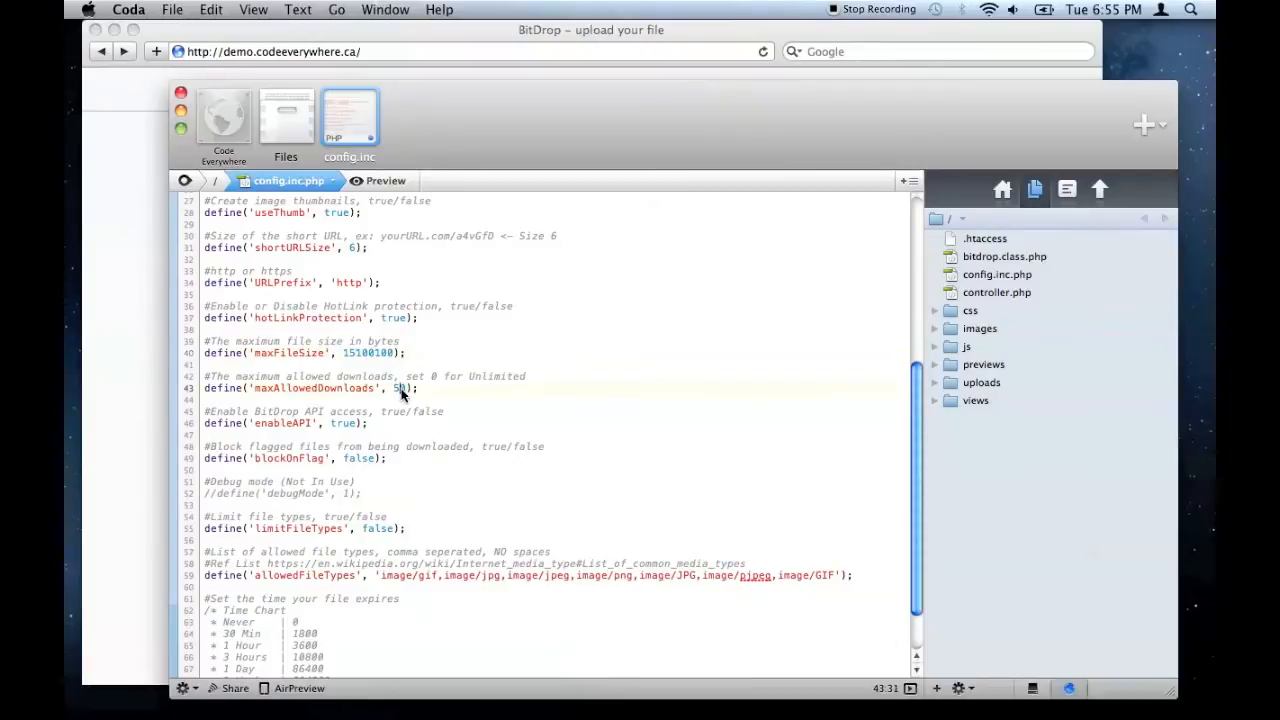
type("0")
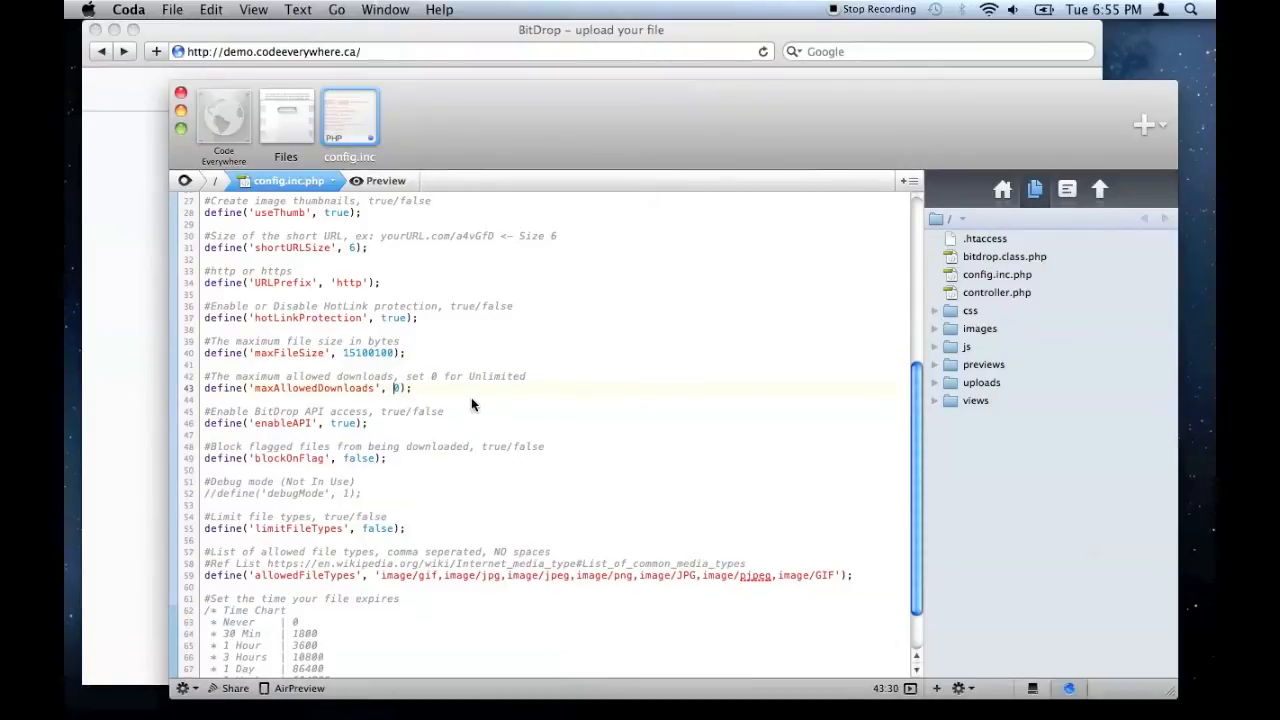
scroll(473, 404, "down", 3)
left_click(370, 656)
type("*")
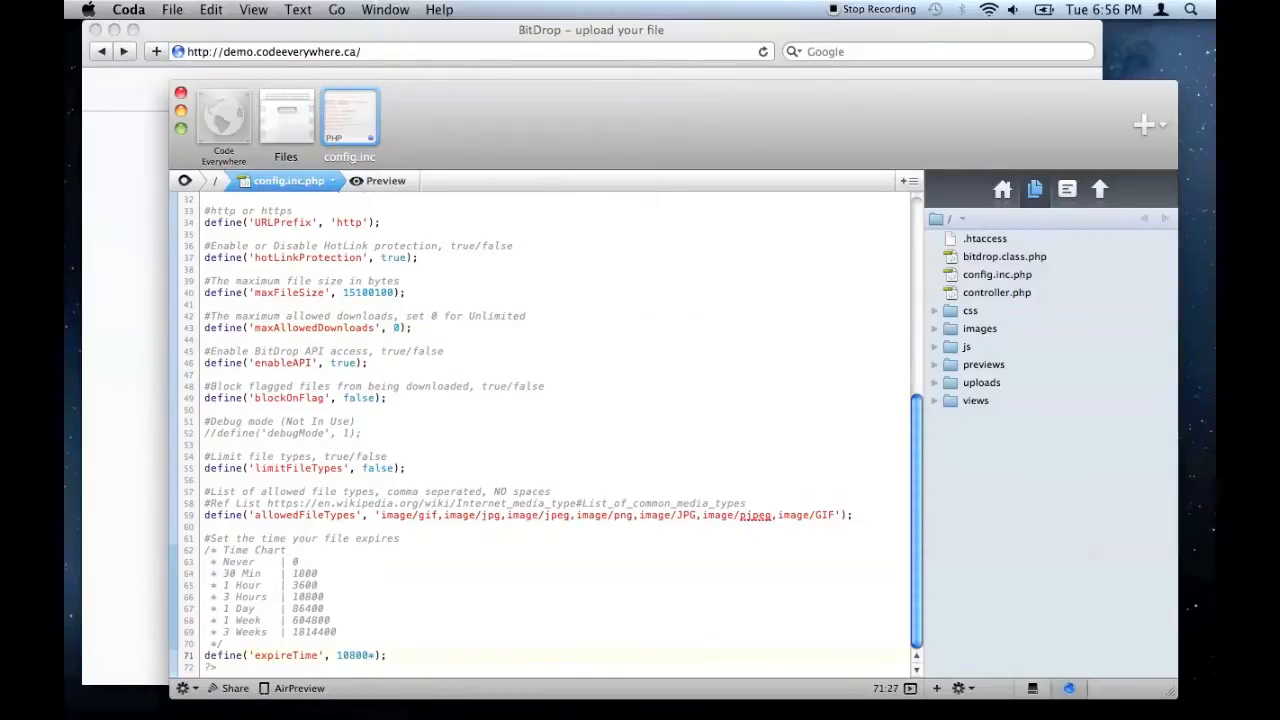
type("3")
- Reload BitDrop to show the 15.1 MB and 9 Hours limits, then upload 9_log.jpg
left_click(115, 108)
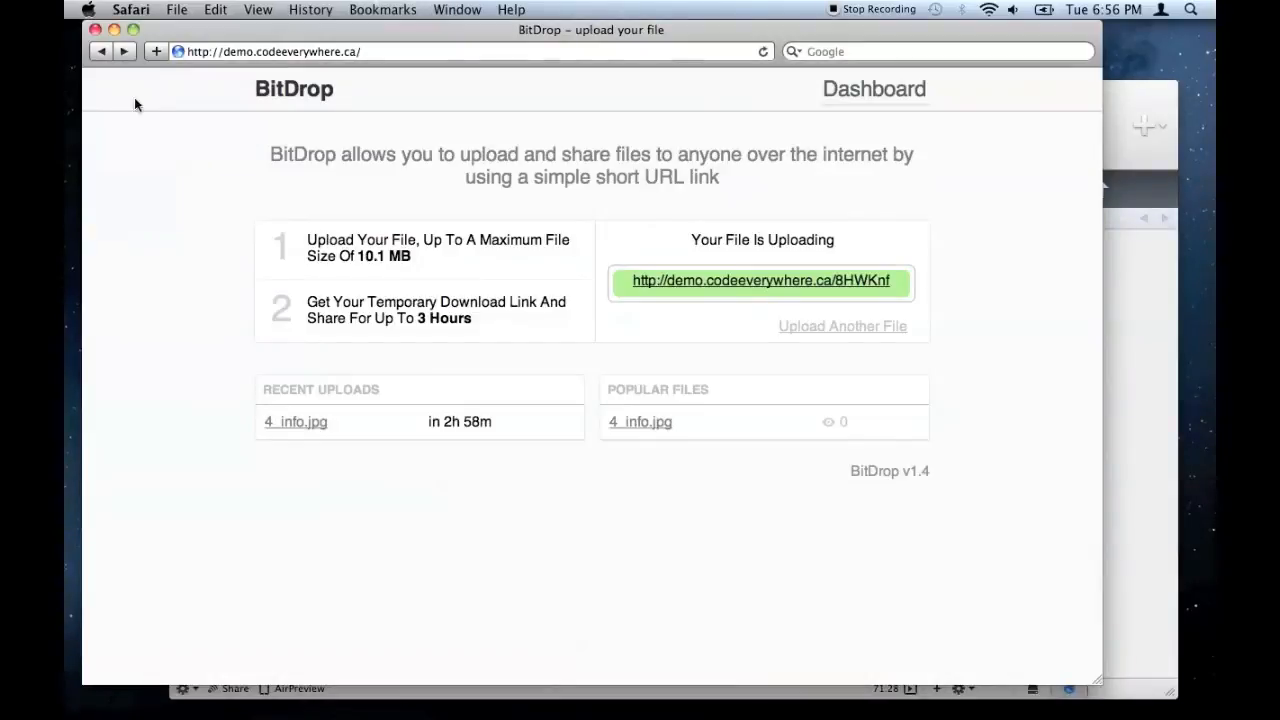
left_click(763, 52)
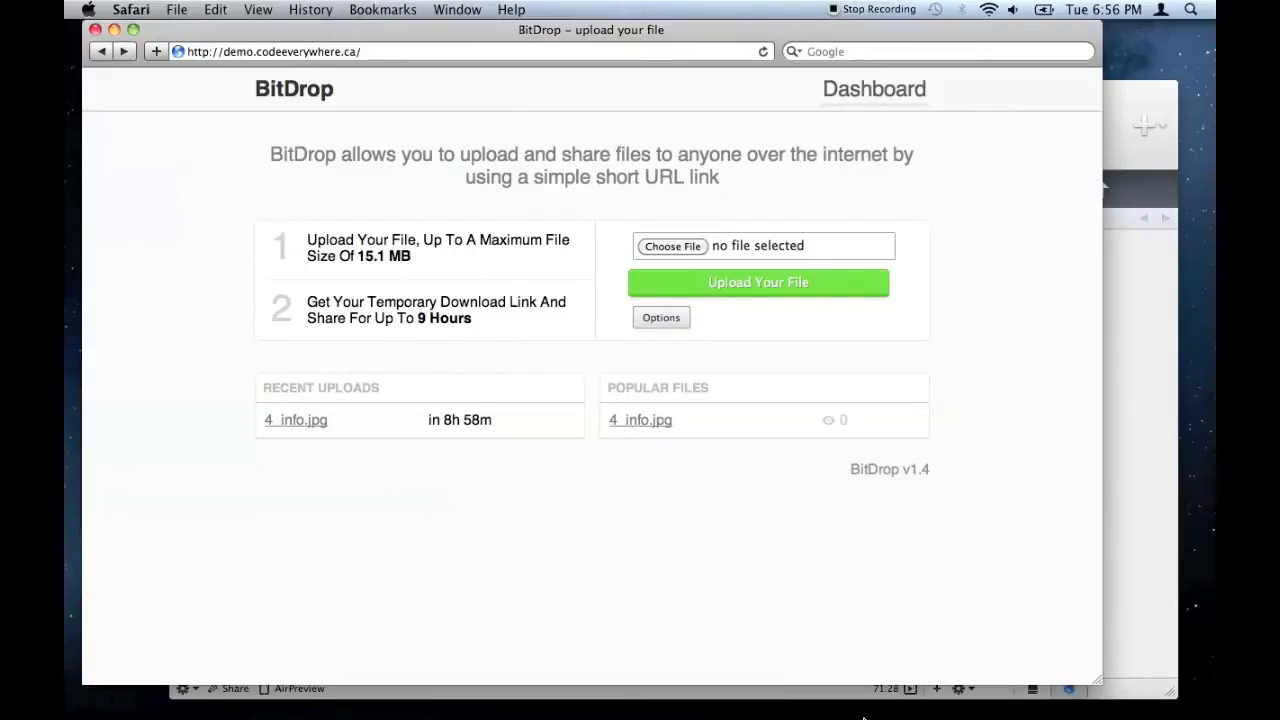
left_click(813, 705)
left_click_drag(952, 318, 727, 253)
left_click(725, 282)
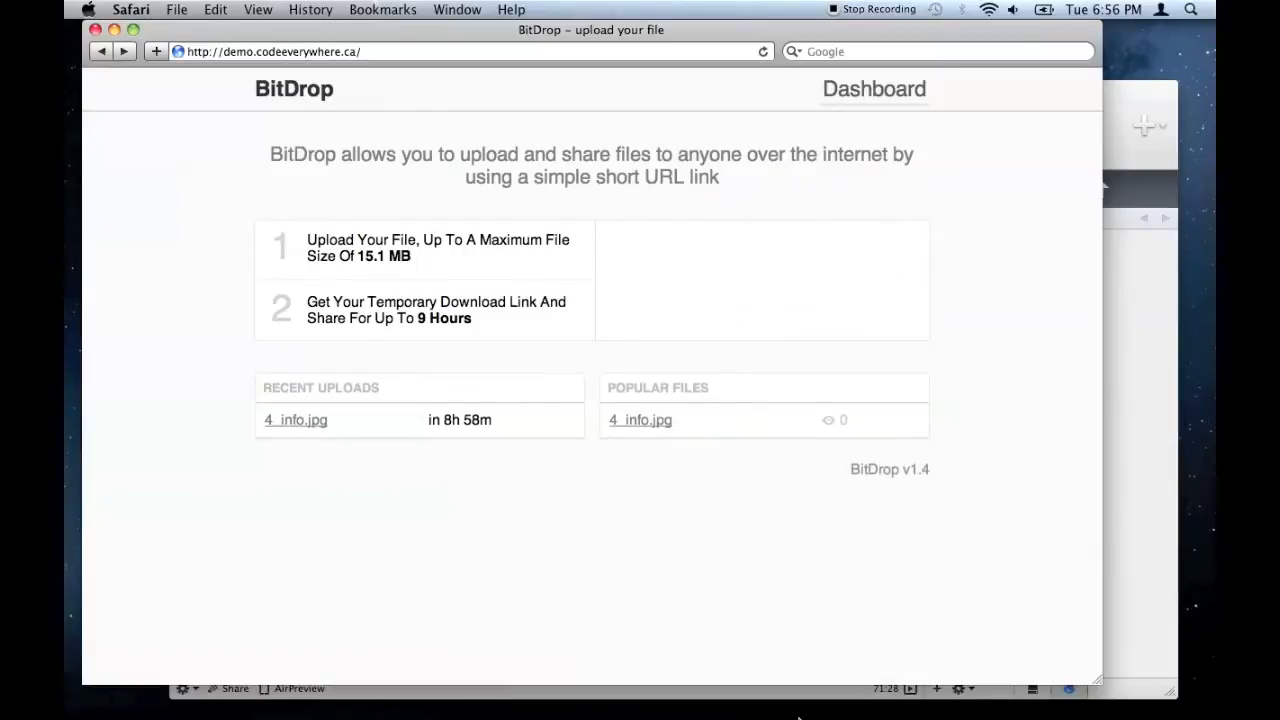
- Upload 10_mobile.jpg and 3_link.jpg from the Documents stack
left_click(831, 325)
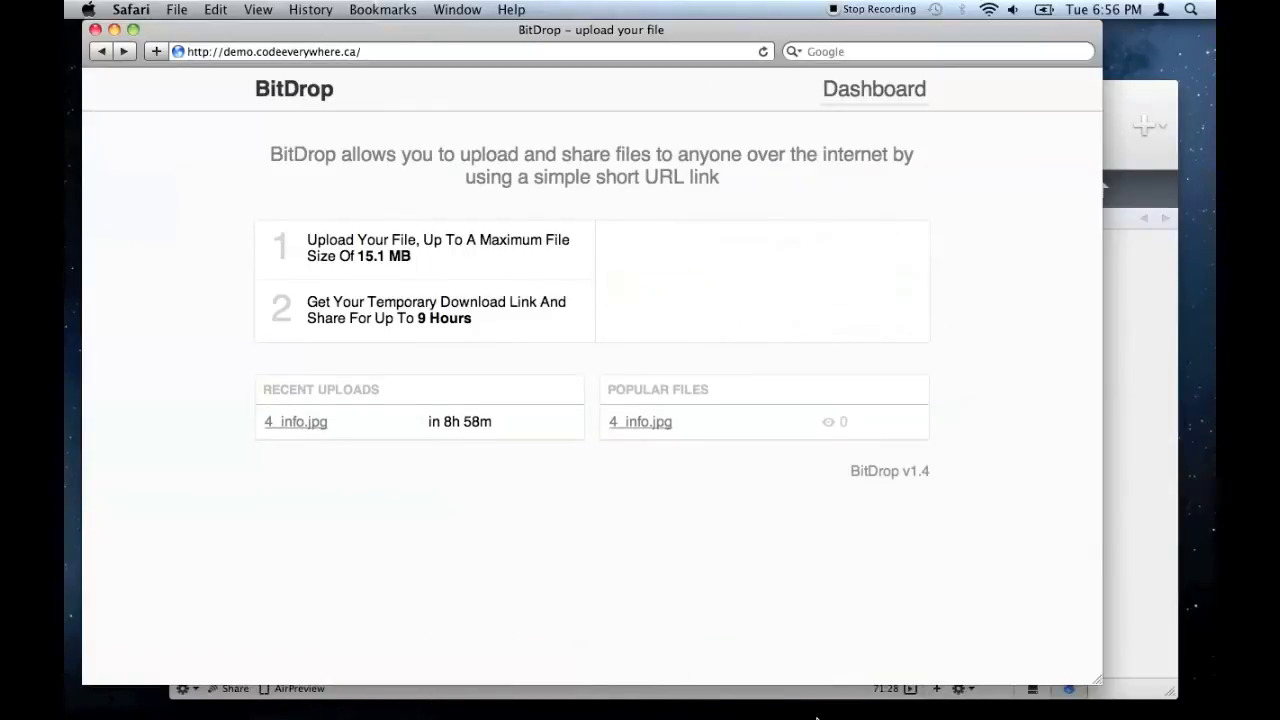
mouse_move(786, 712)
left_click(786, 675)
left_click_drag(612, 430, 746, 250)
left_click(746, 284)
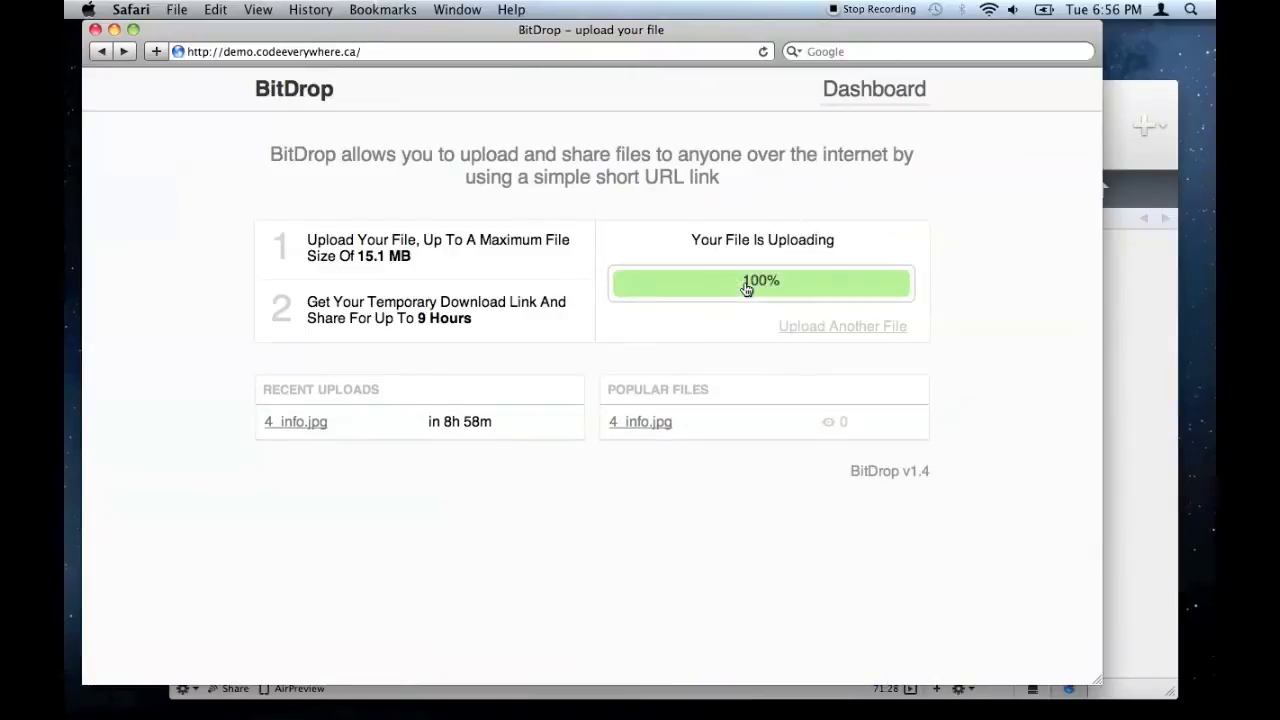
left_click(815, 330)
mouse_move(778, 712)
left_click(775, 681)
left_click_drag(927, 438, 806, 276)
left_click(802, 284)
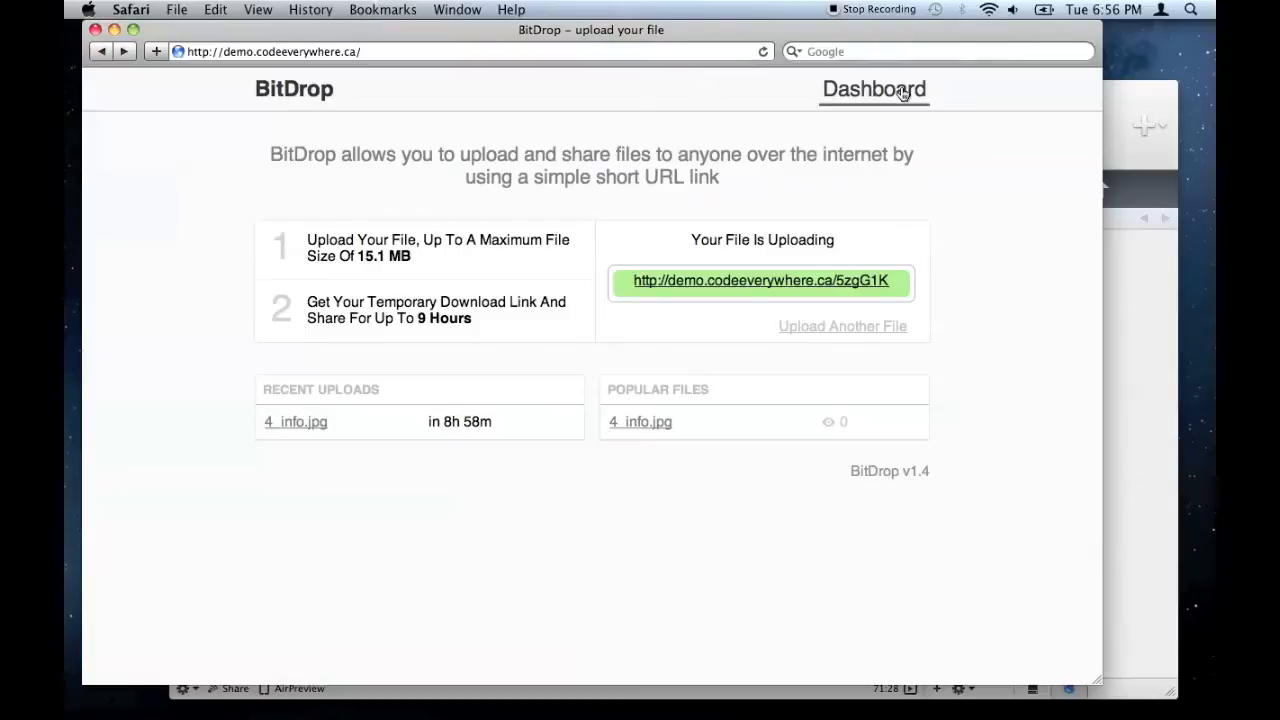
- Open the BitDrop dashboard and highlight the recent uploads table
left_click(902, 92)
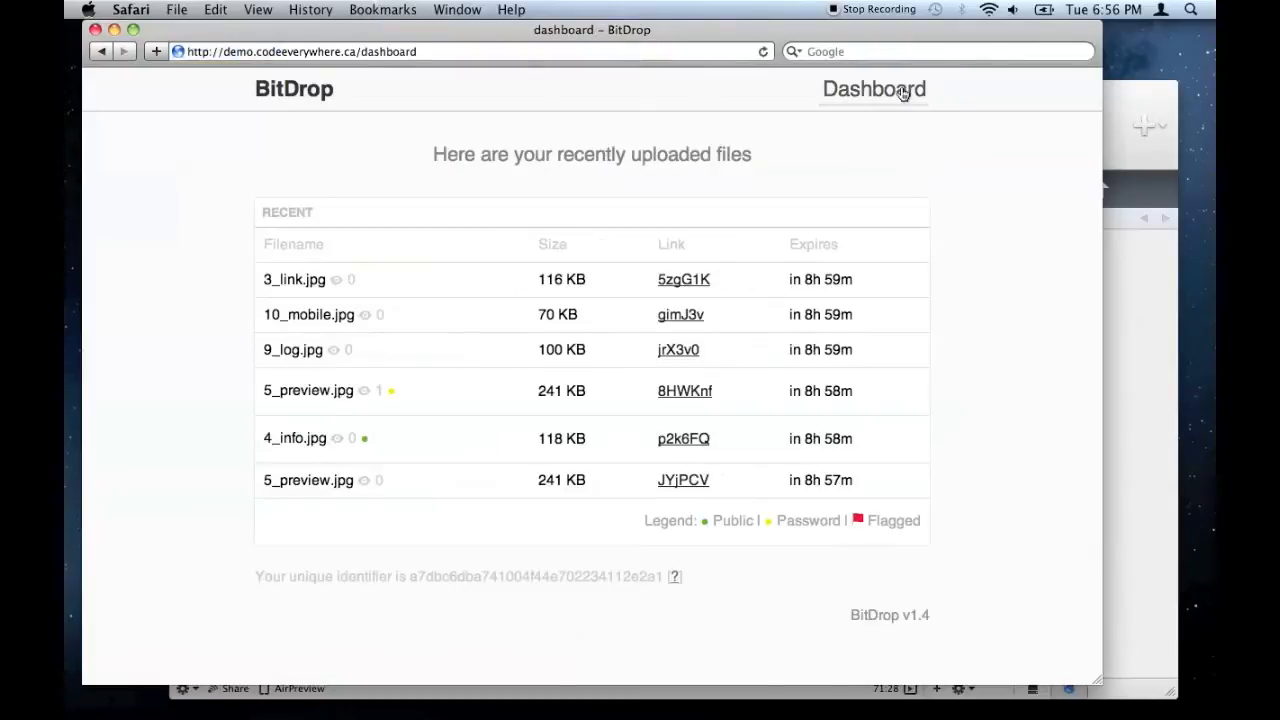
left_click_drag(288, 289, 420, 503)
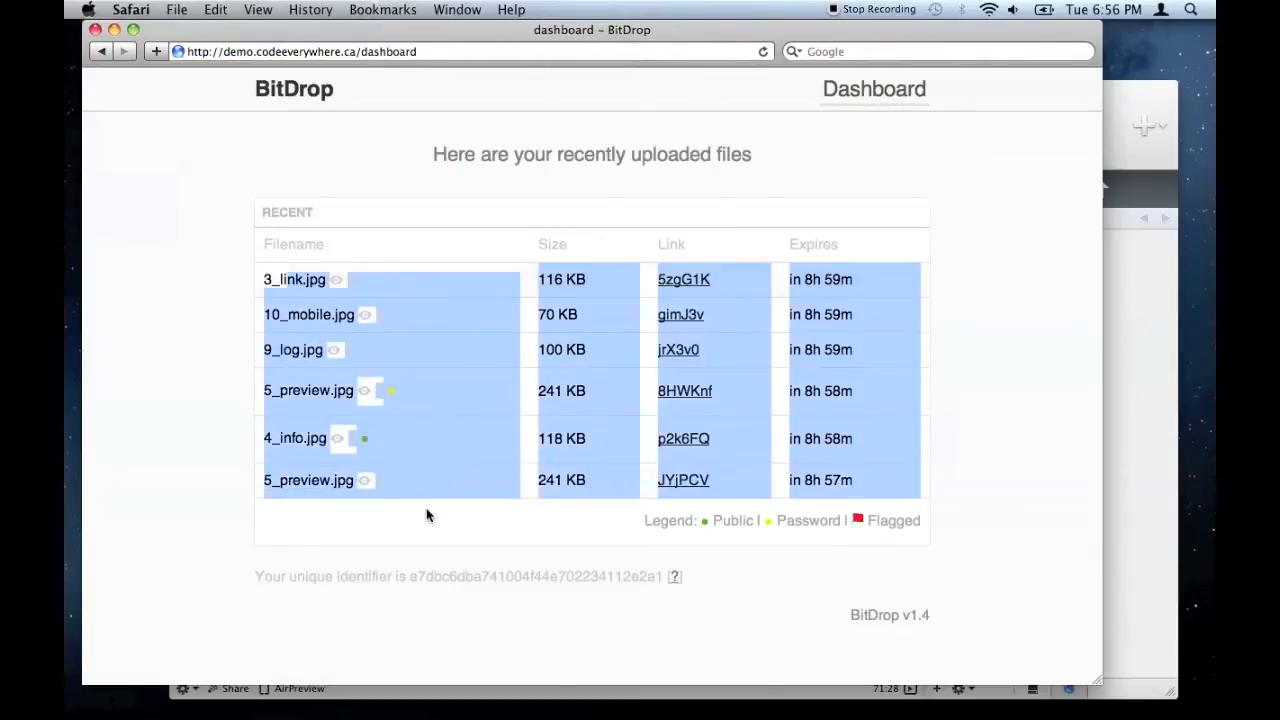
left_click(427, 515)
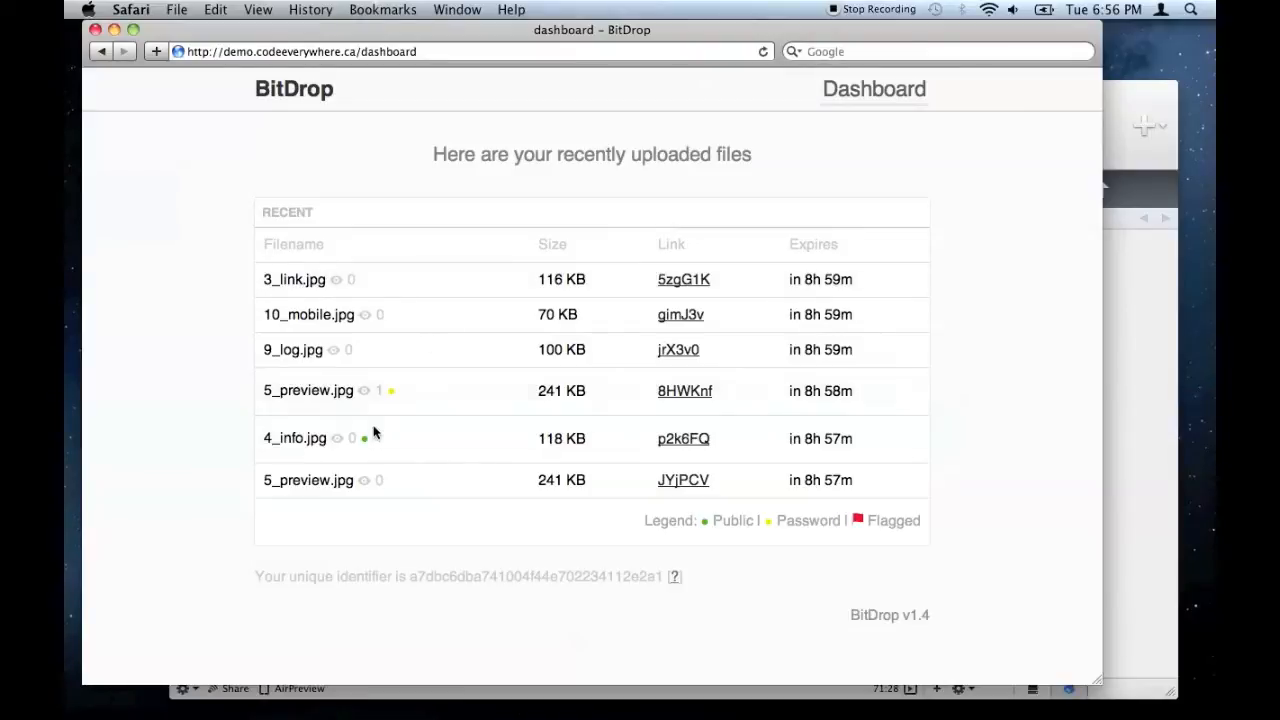
- Point out the green public and yellow password markers, then view the second 5_preview.jpg's page
left_click_drag(368, 443, 363, 446)
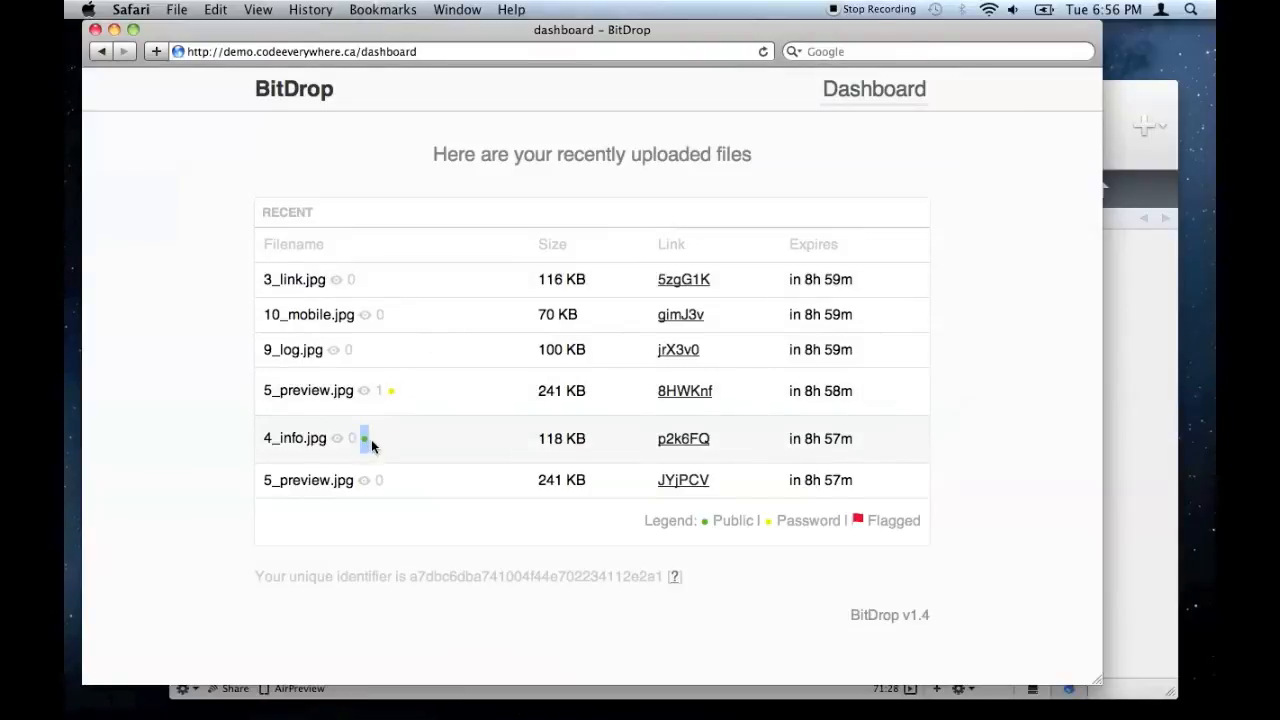
double_click(392, 390)
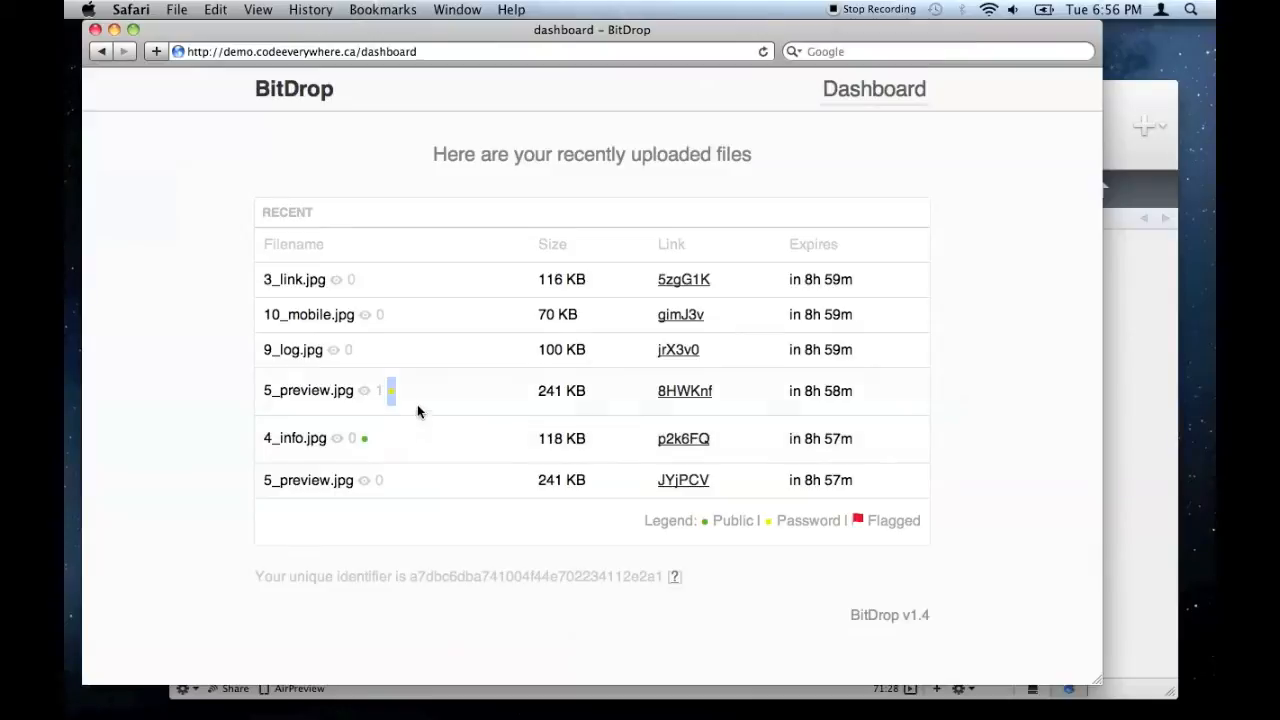
left_click(426, 400)
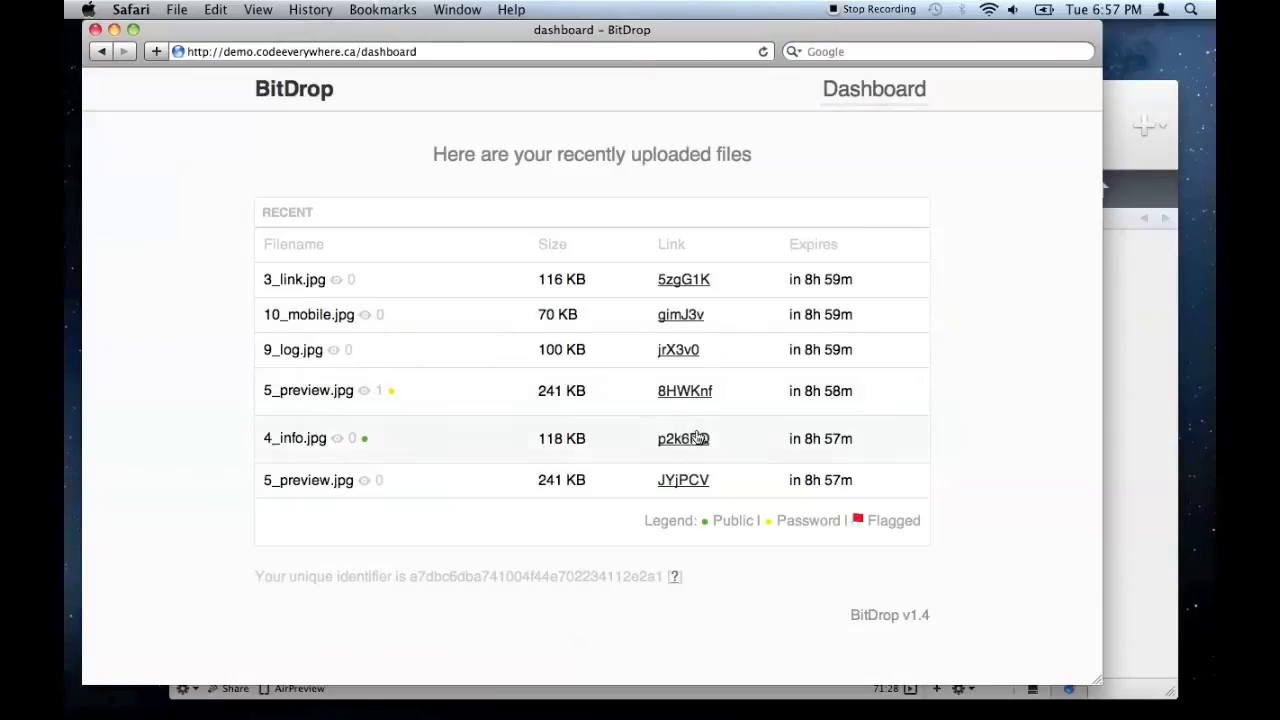
left_click(680, 484)
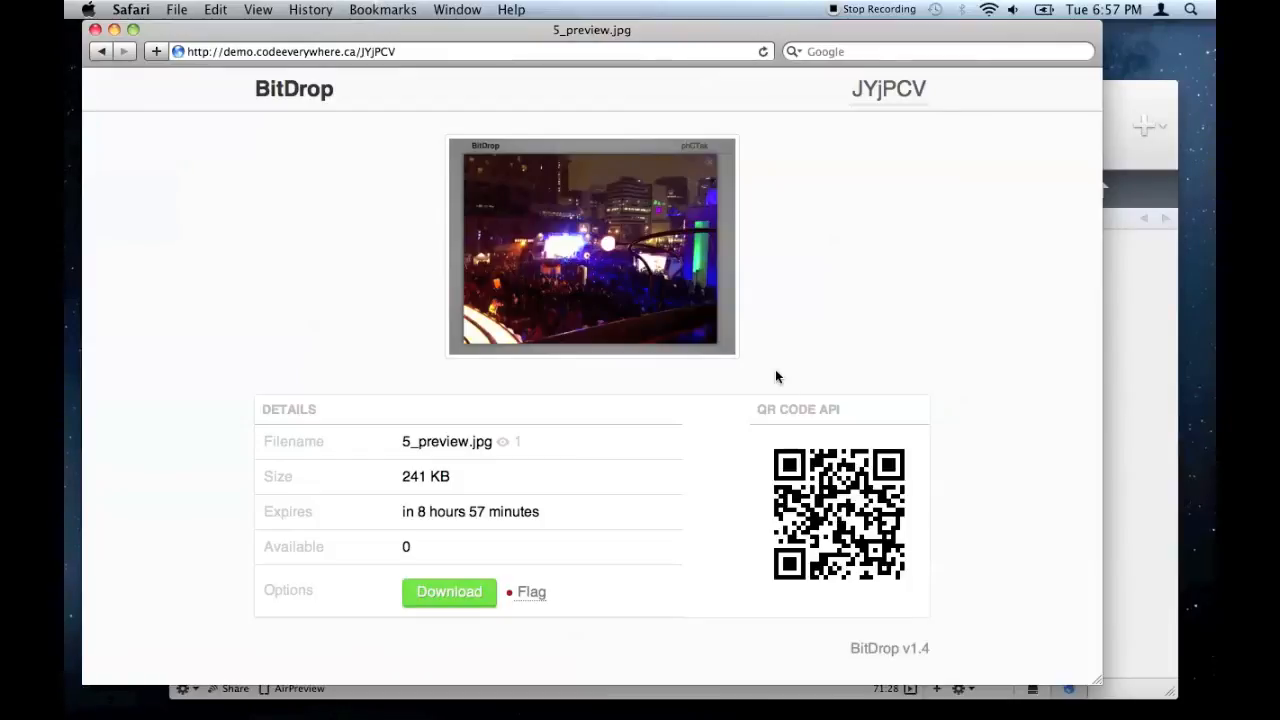
- Enlarge and close the JYjPCV preview, flag the file, and check its red marker on the dashboard
left_click(686, 325)
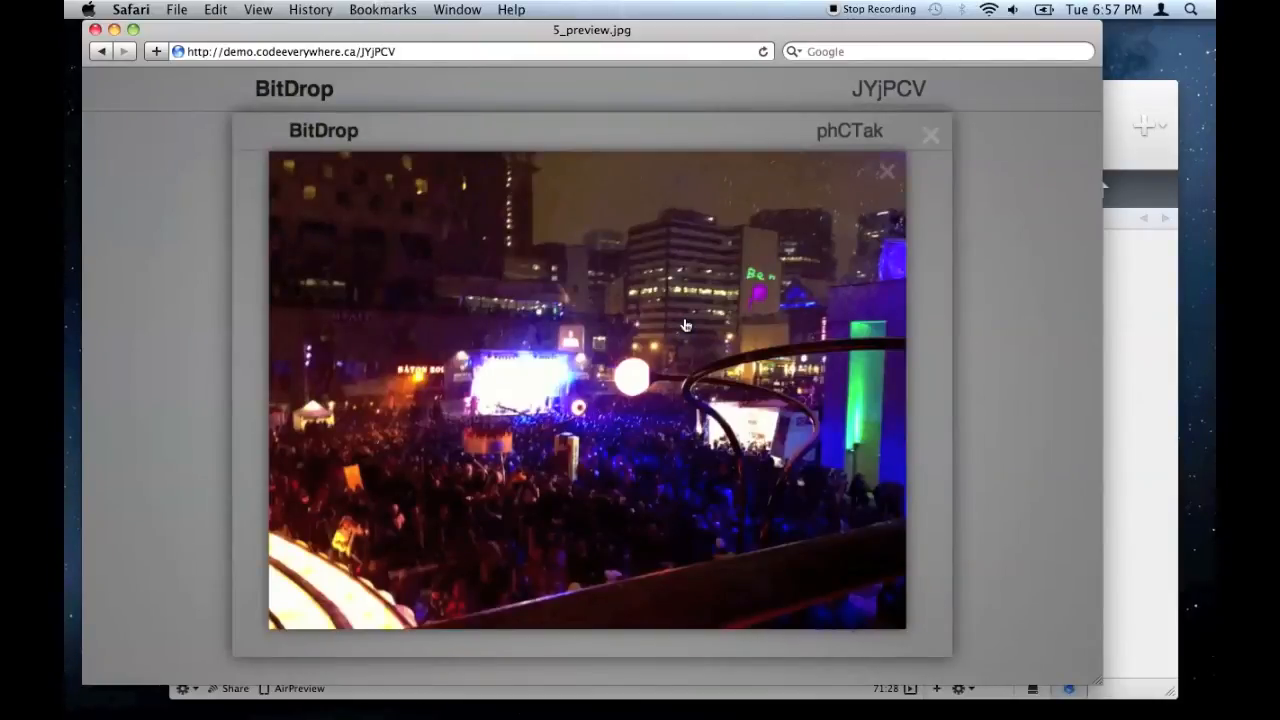
left_click(686, 325)
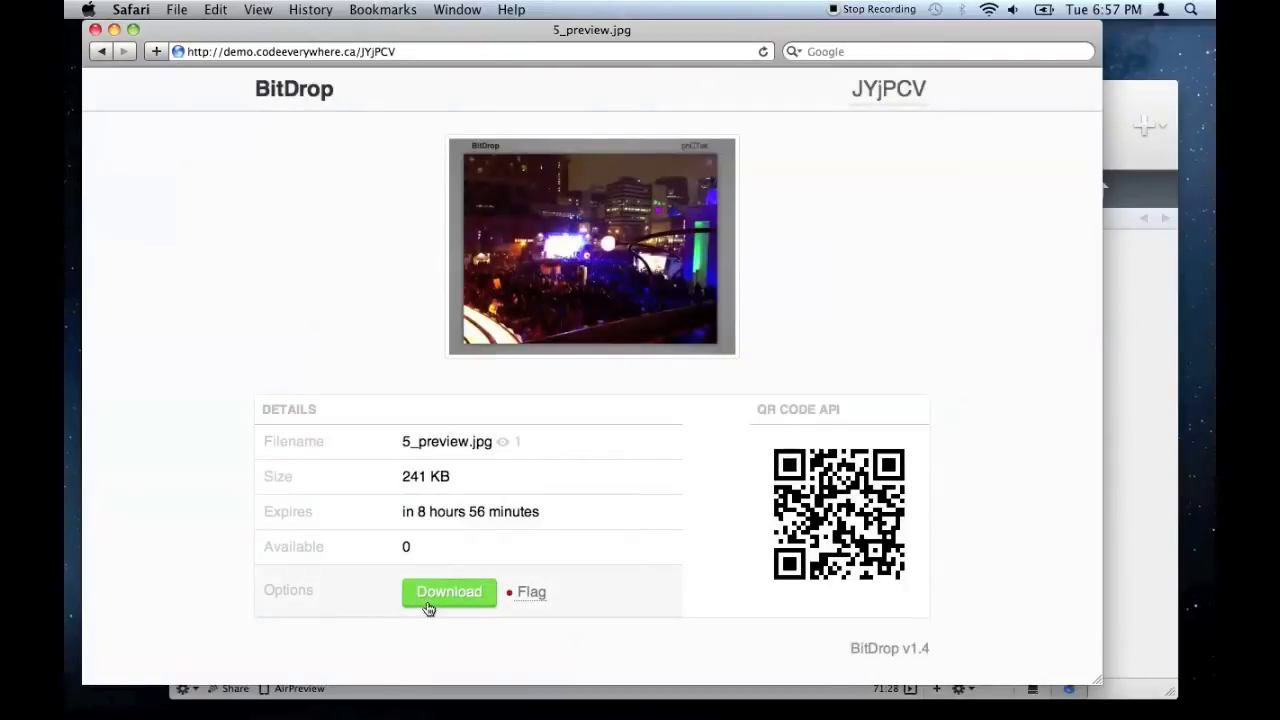
left_click(533, 593)
left_click(324, 95)
left_click(872, 90)
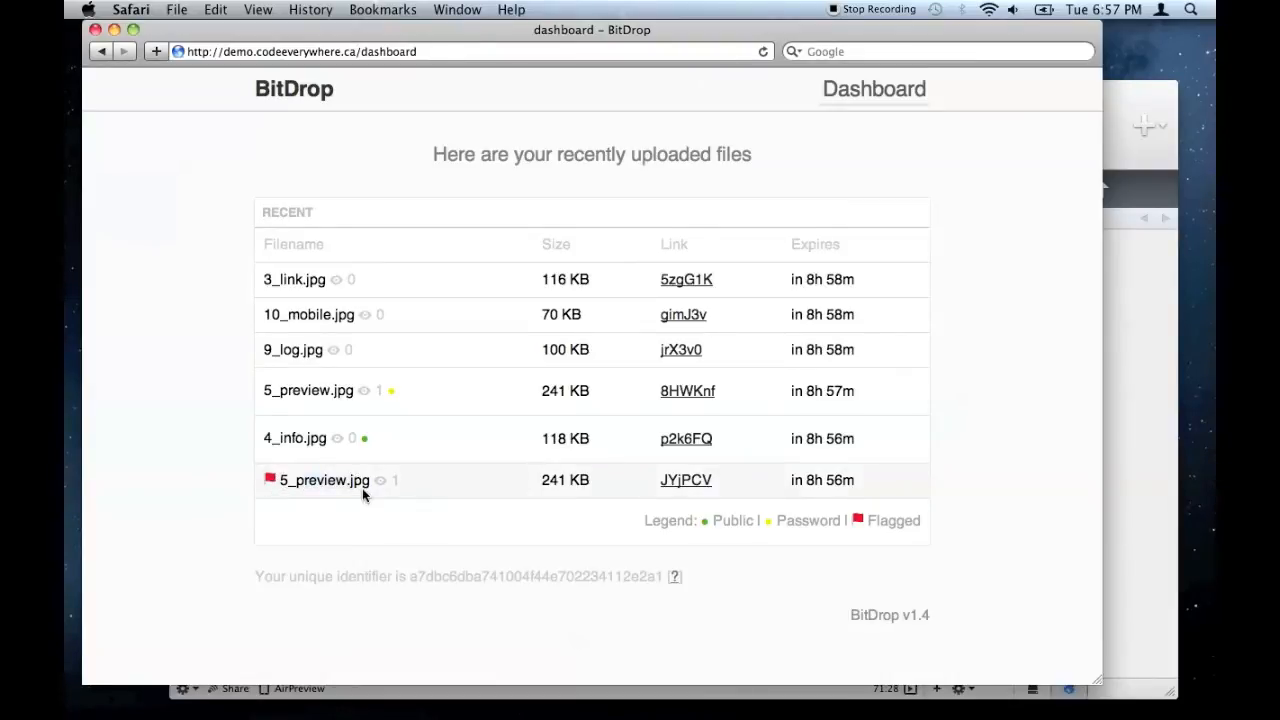
- Load the editor dashboard at demo.codeeverywhere.ca/editor from the BitDrop home page
left_click(316, 90)
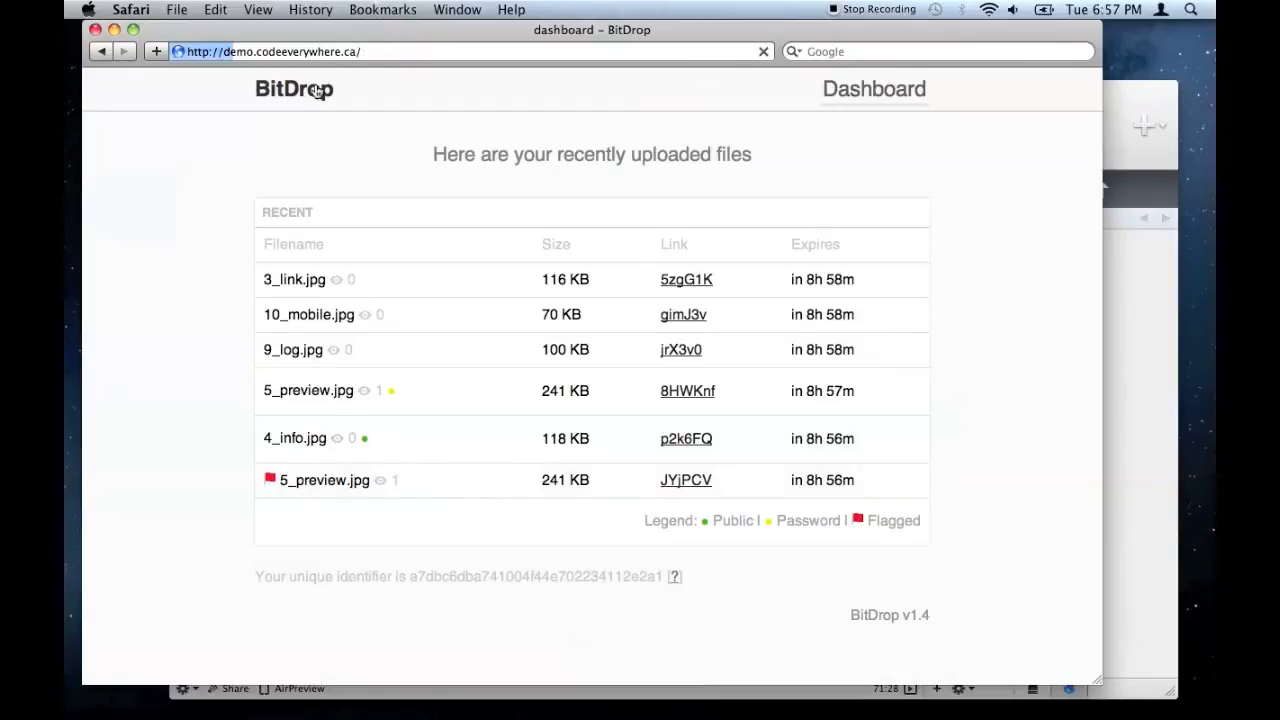
left_click(433, 51)
type("editor")
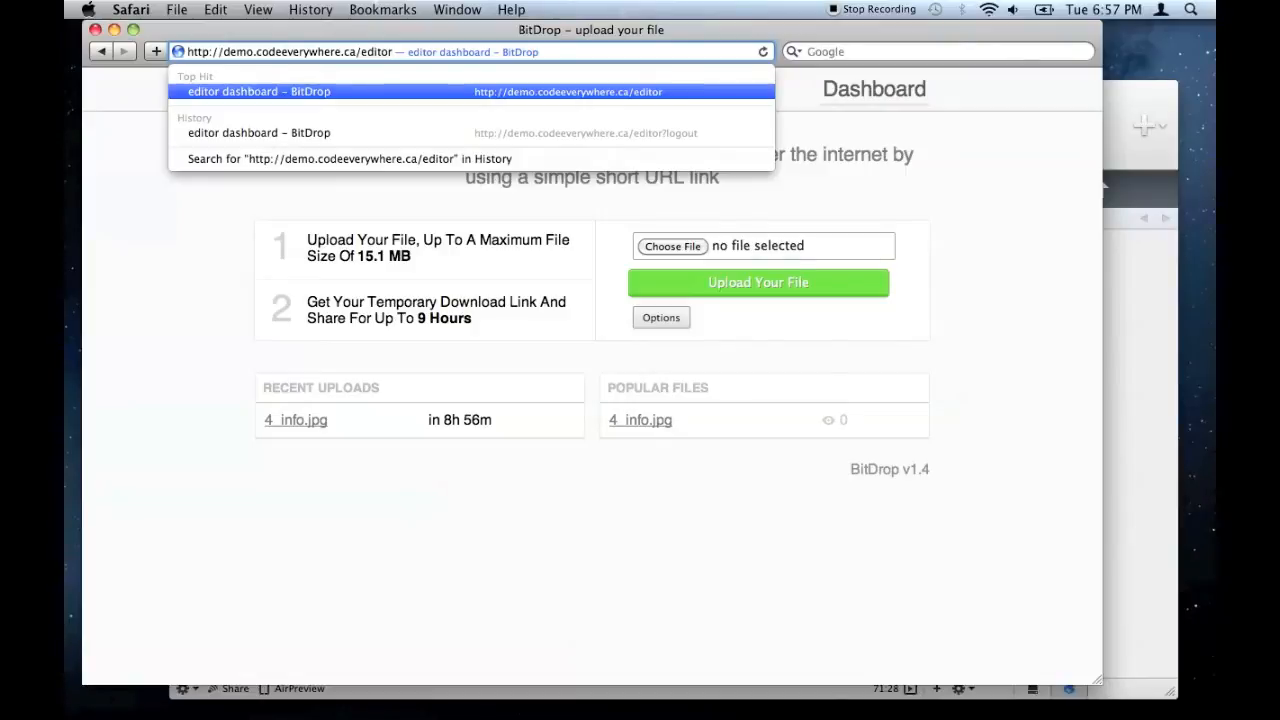
key("Return")
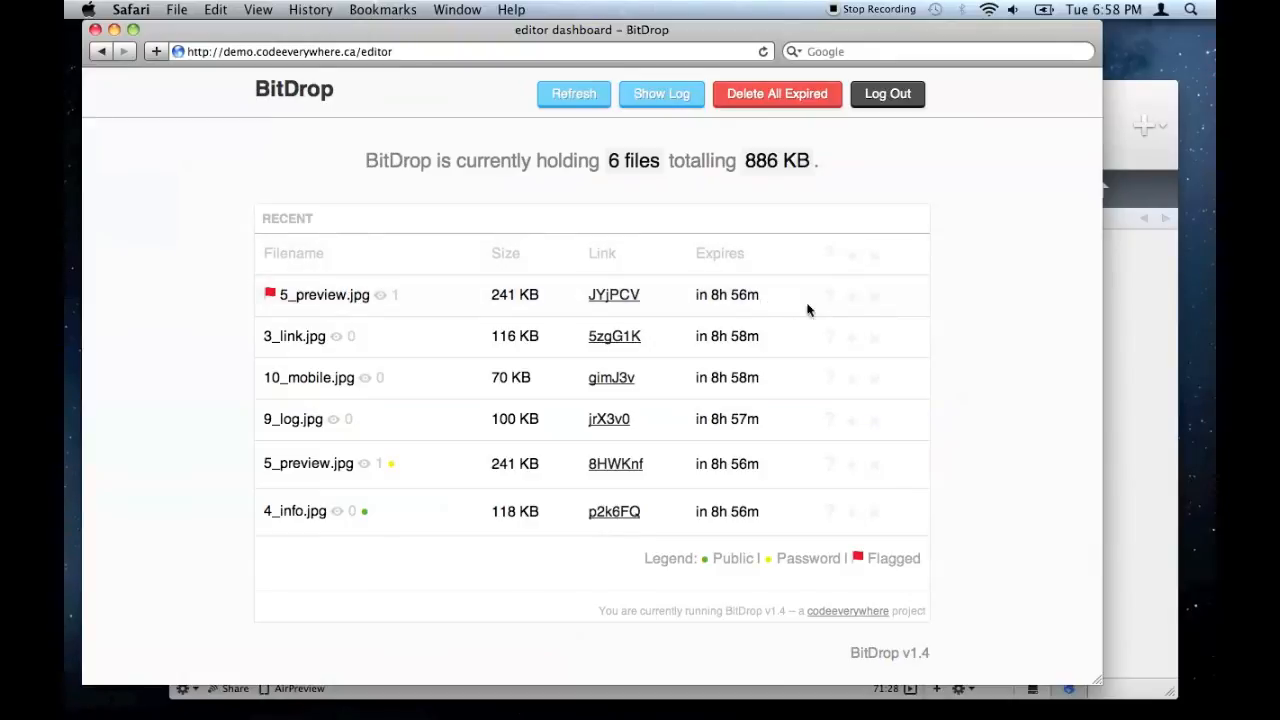
- Delete 3_link.jpg, view the 8HWKnf file page, then open 10_mobile.jpg's gimJ3v detail page
left_click(875, 342)
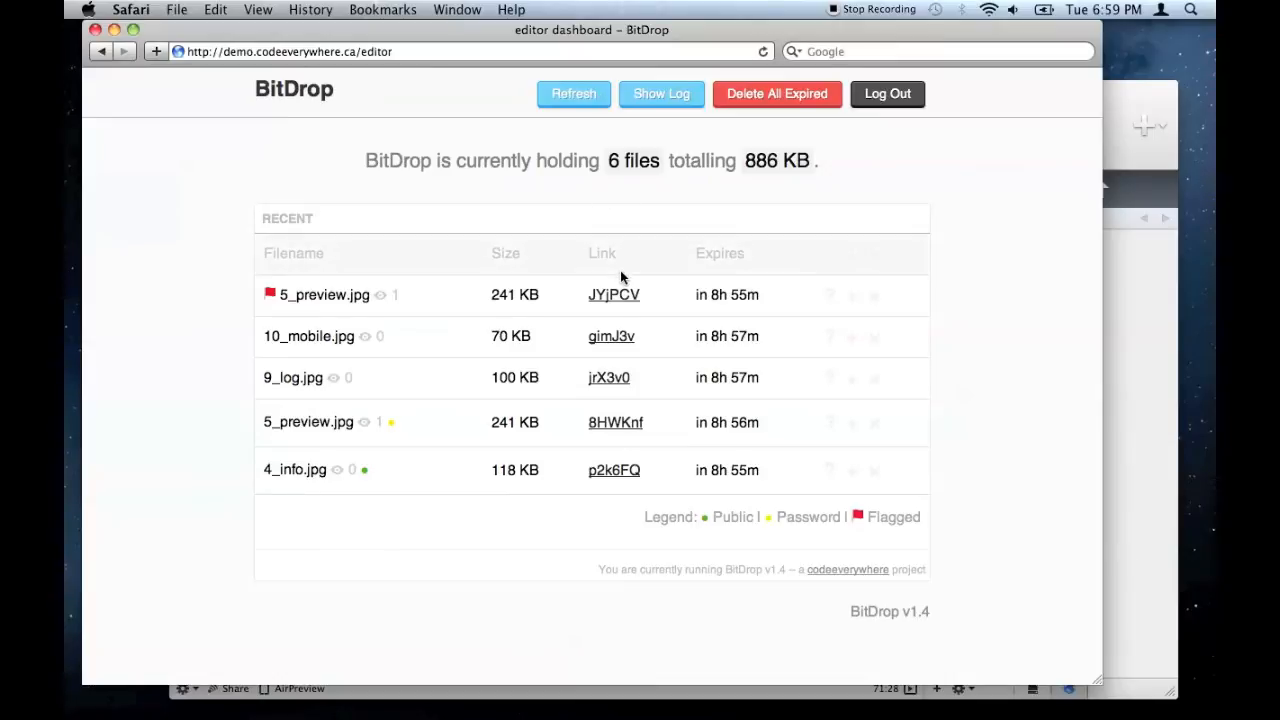
left_click(620, 422)
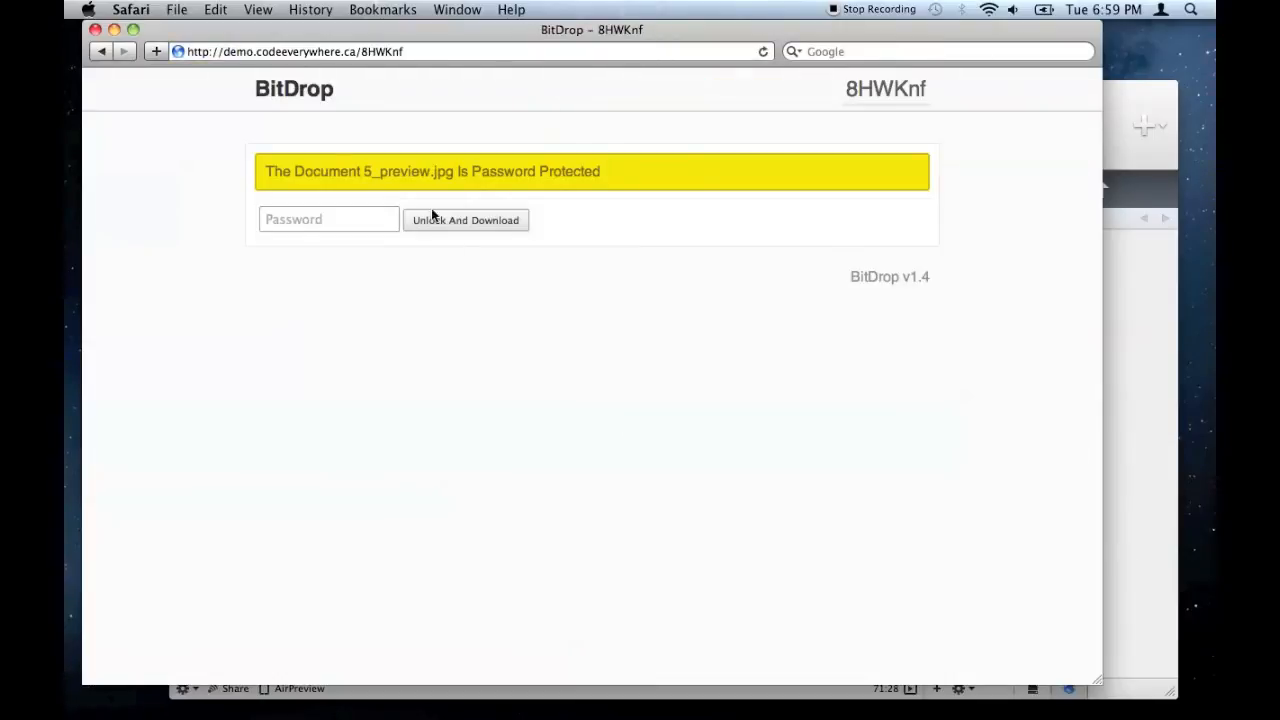
left_click(104, 53)
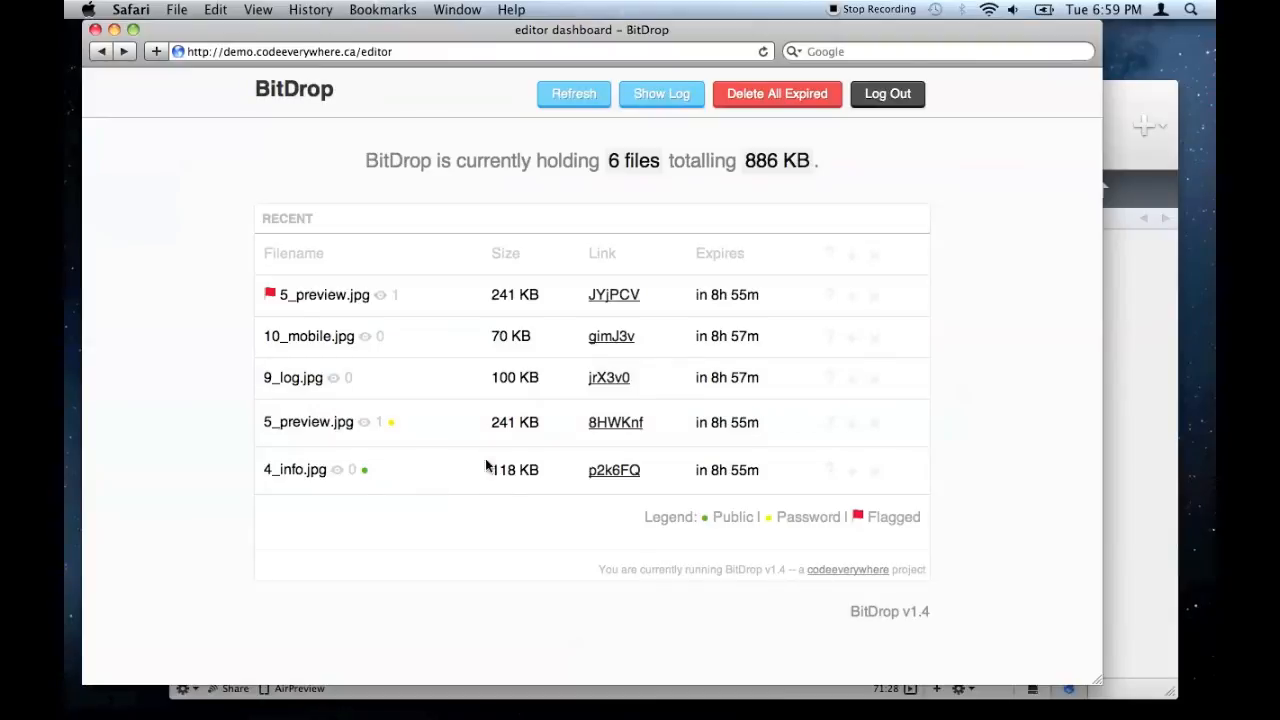
left_click(609, 337)
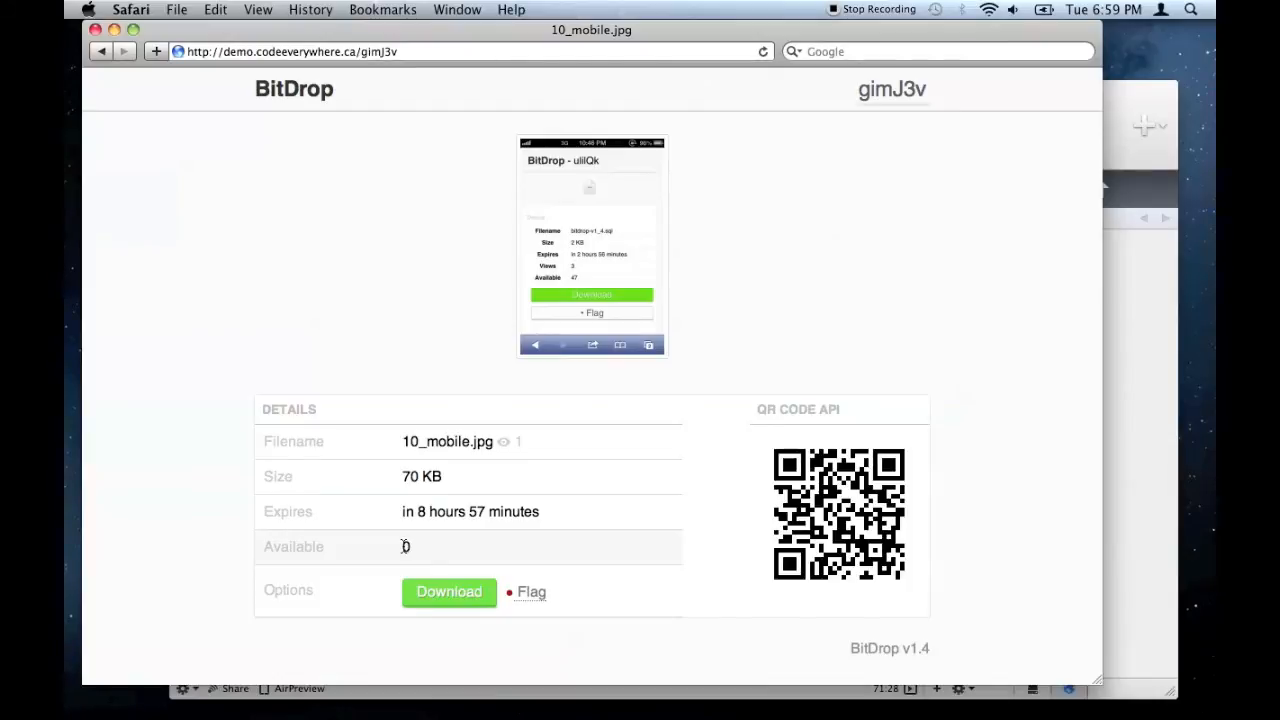
- Close config.inc in Coda 2 and open the server's views/view.php
left_click_drag(438, 550, 306, 552)
left_click(306, 550)
left_click(434, 690)
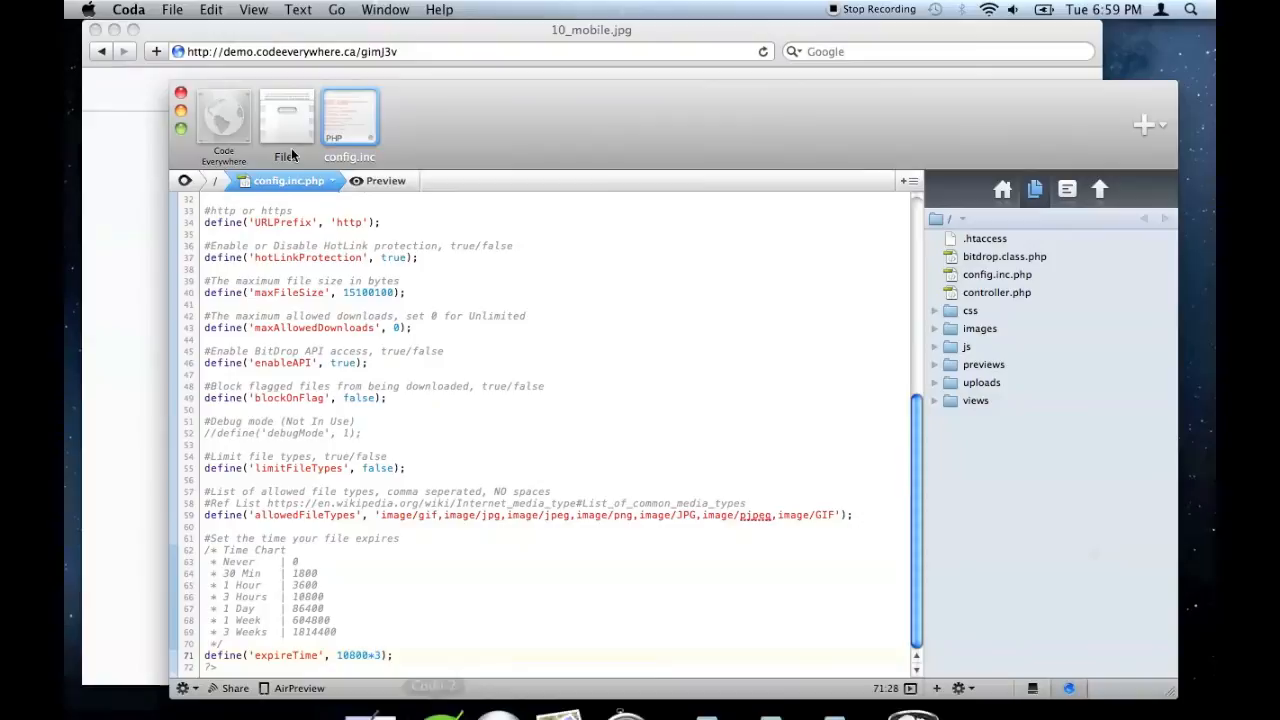
left_click(326, 98)
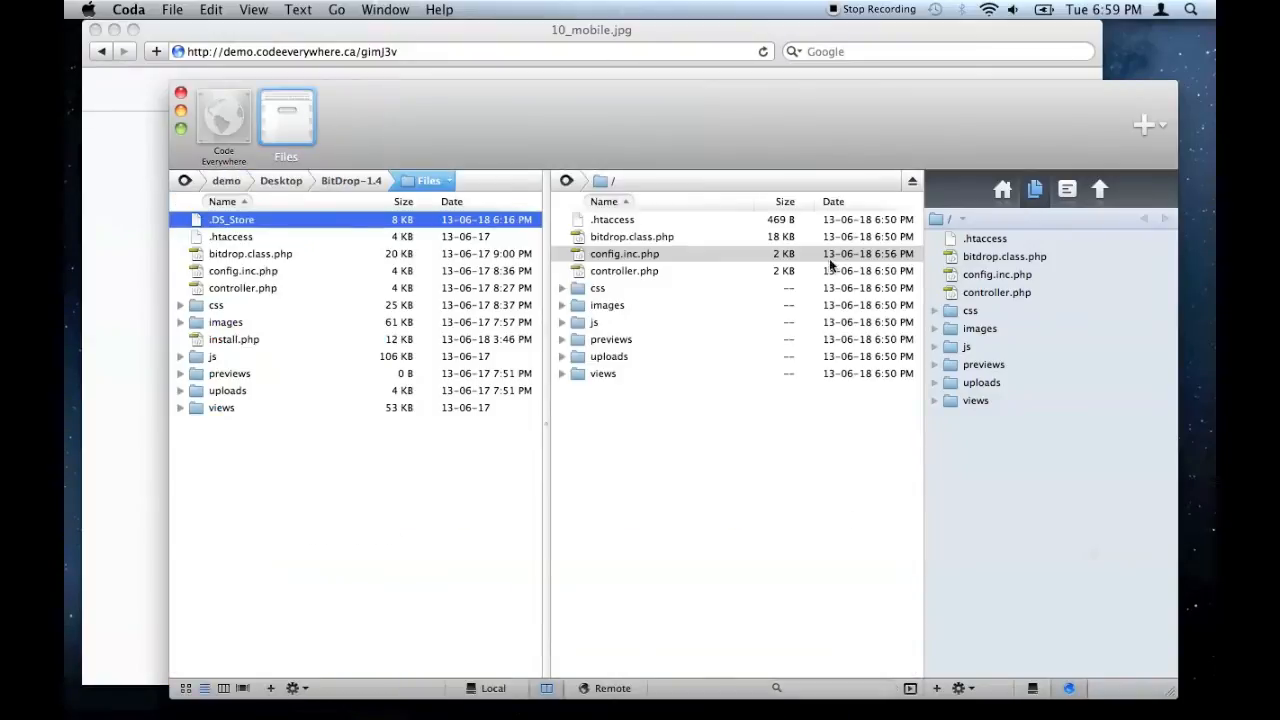
left_click(562, 374)
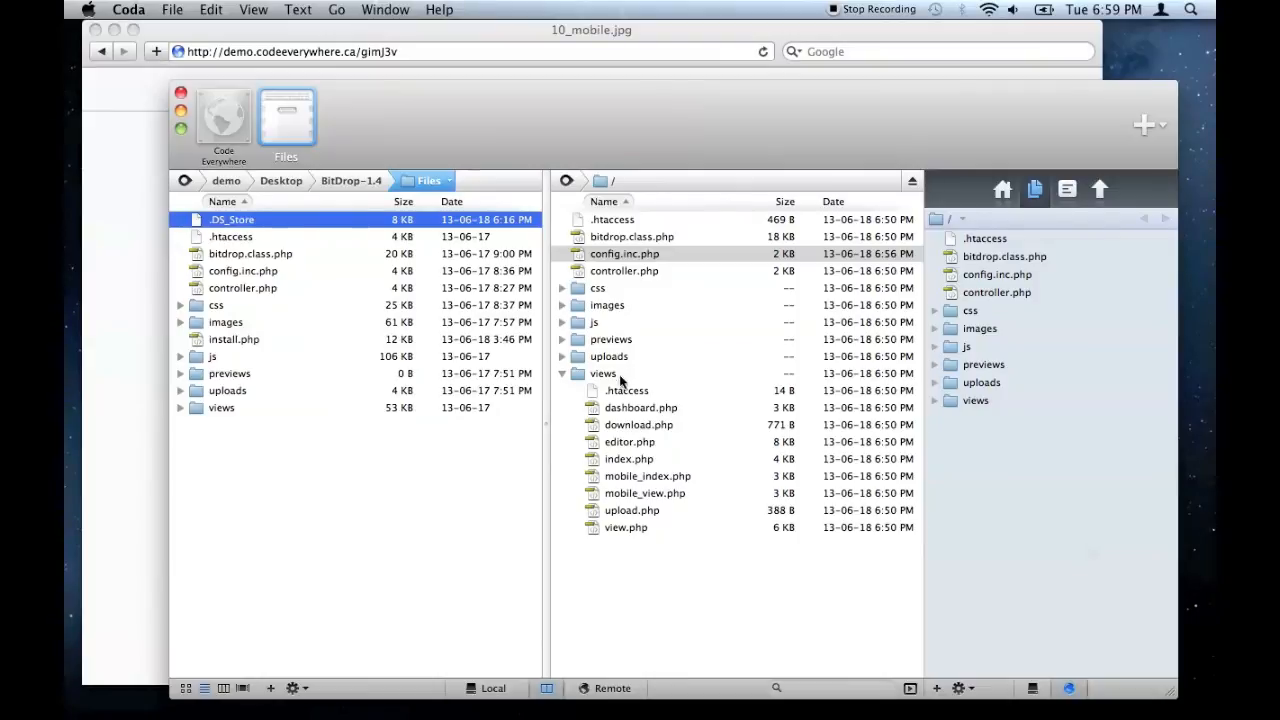
left_click_drag(611, 126, 753, 415)
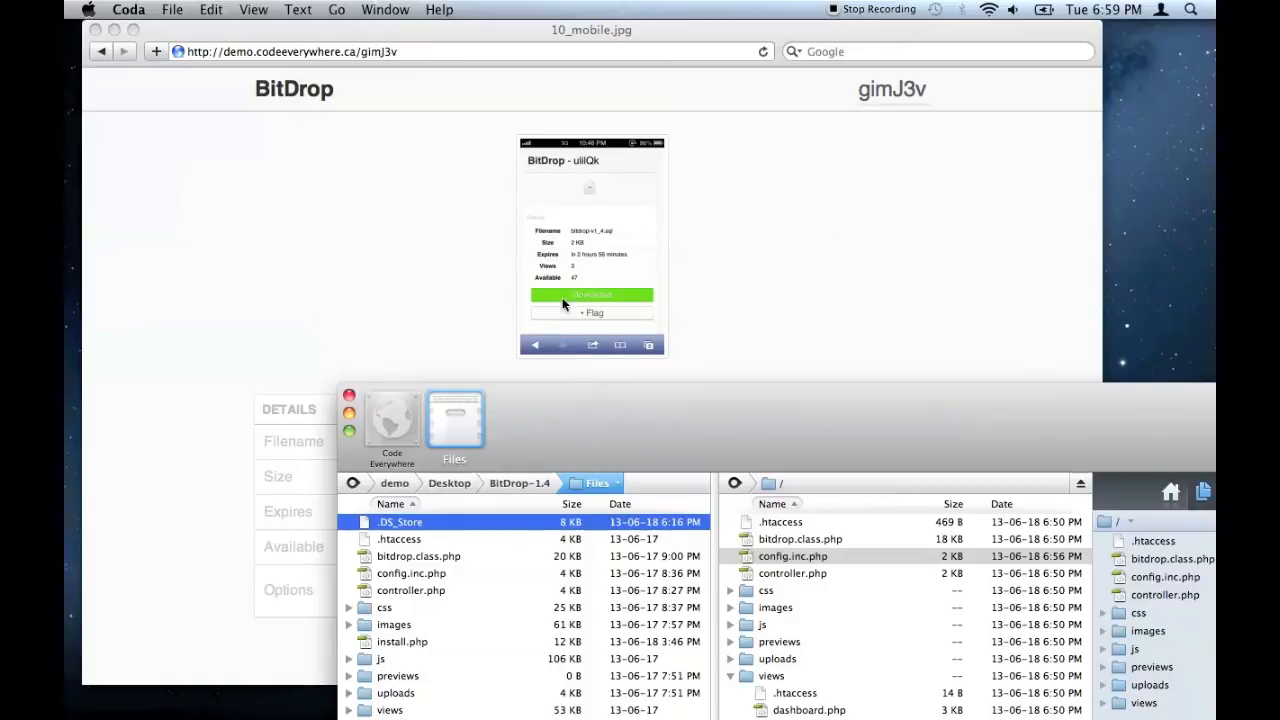
left_click_drag(558, 428, 454, 73)
left_click(693, 476)
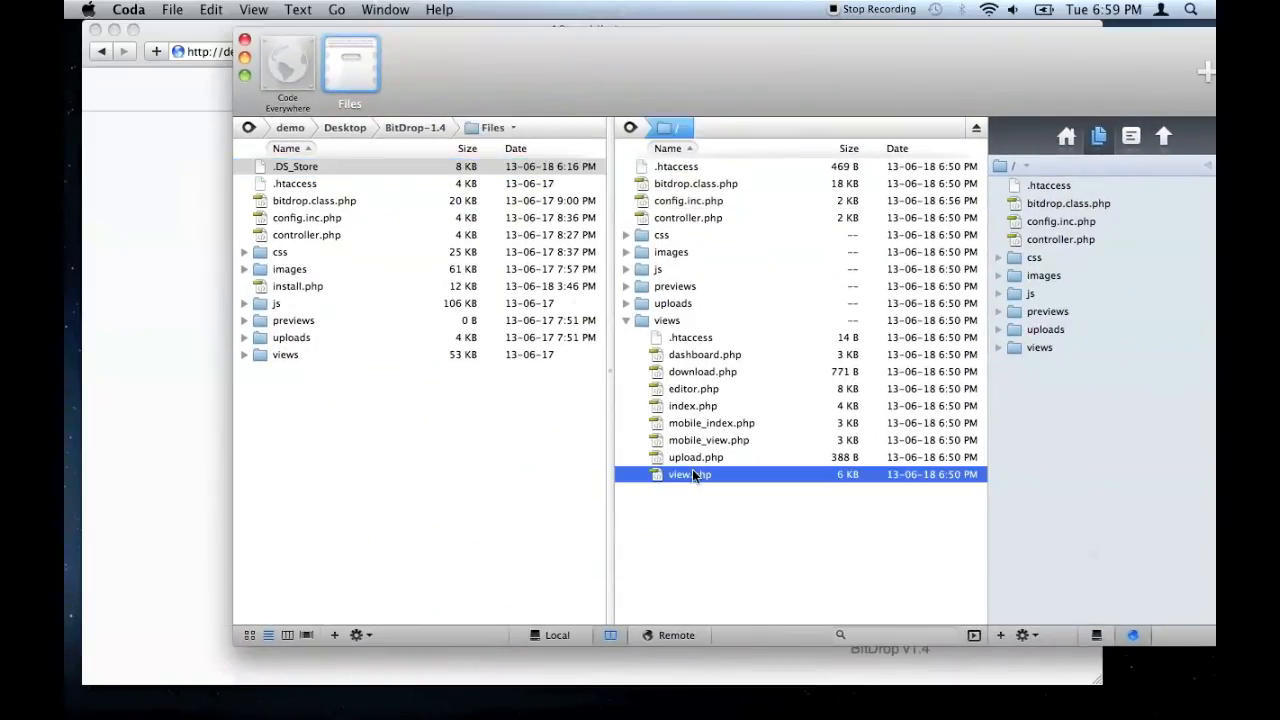
double_click(693, 476)
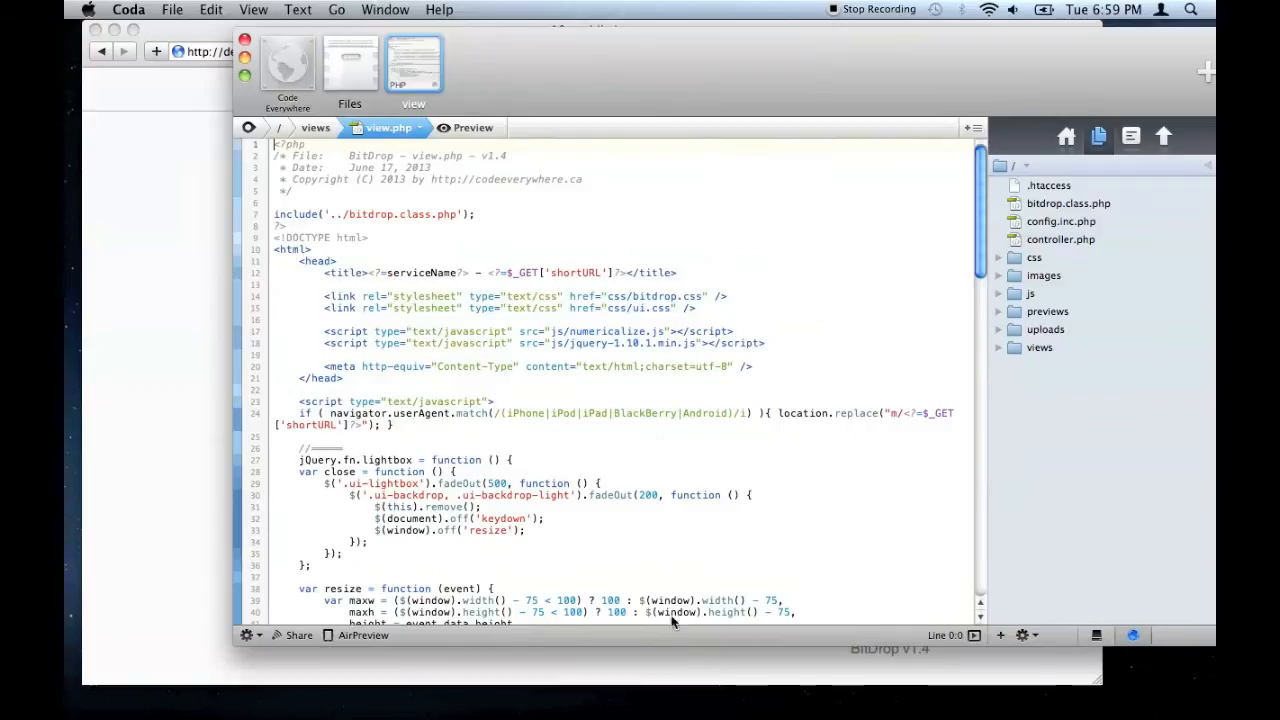
- Scroll view.php to the Available table row around lines 168–171
left_click_drag(860, 75, 1217, 131)
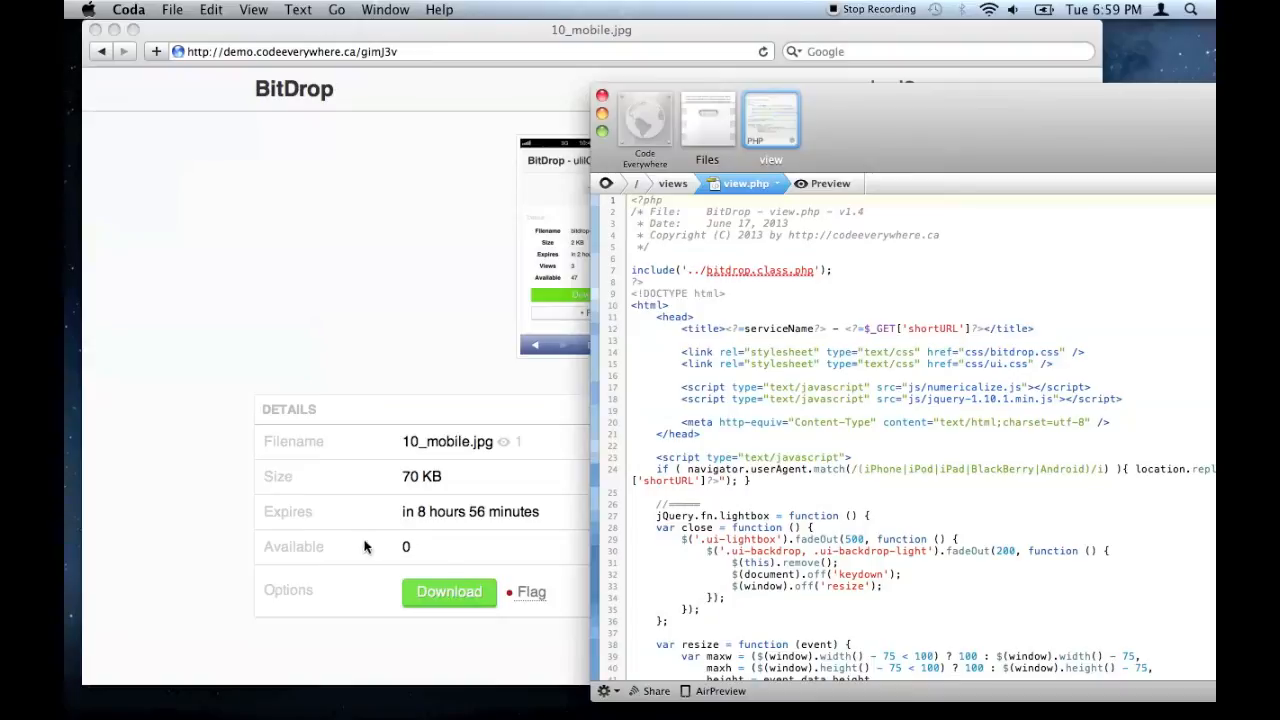
left_click_drag(1045, 88, 506, 6)
scroll(595, 385, "down", 20)
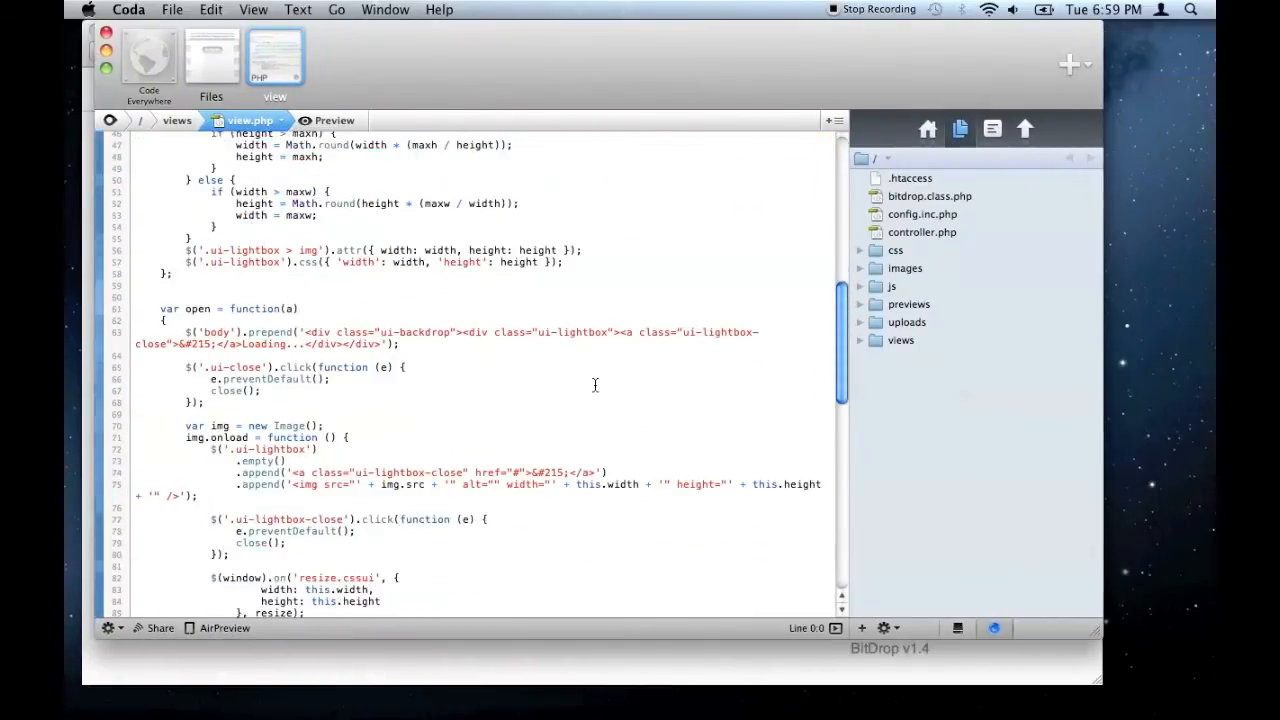
scroll(595, 385, "up", 5)
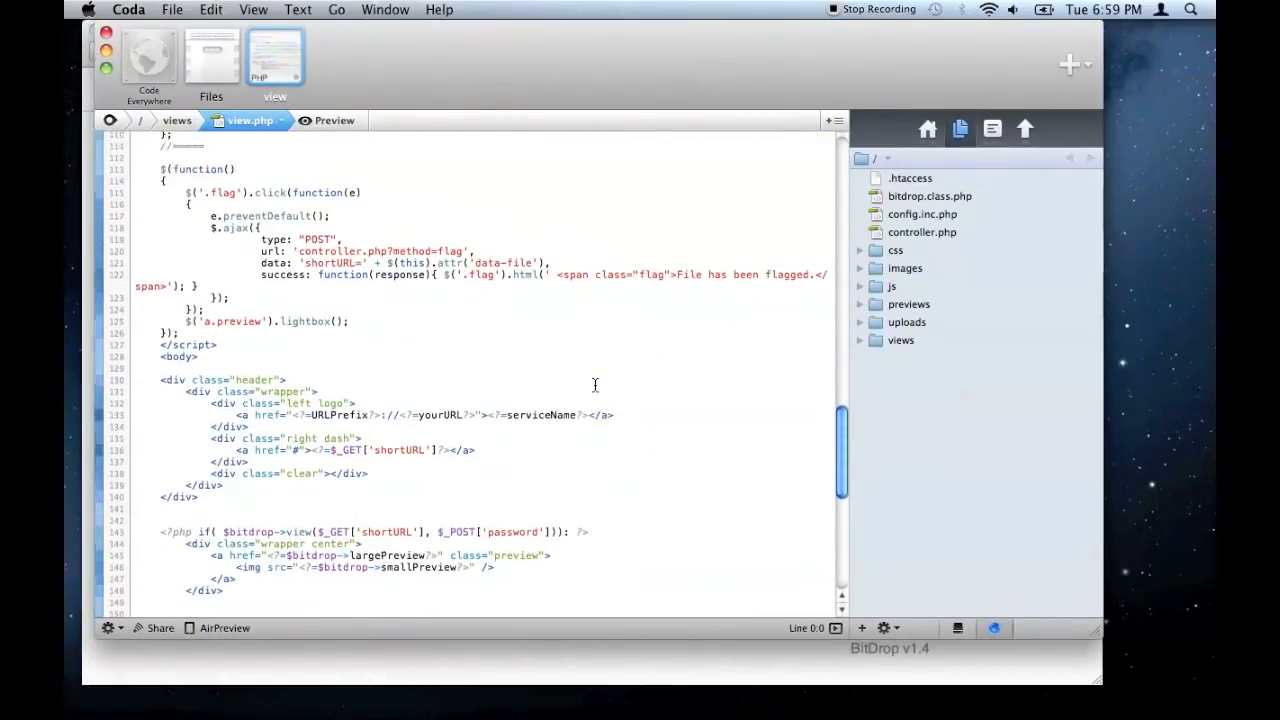
scroll(595, 385, "down", 15)
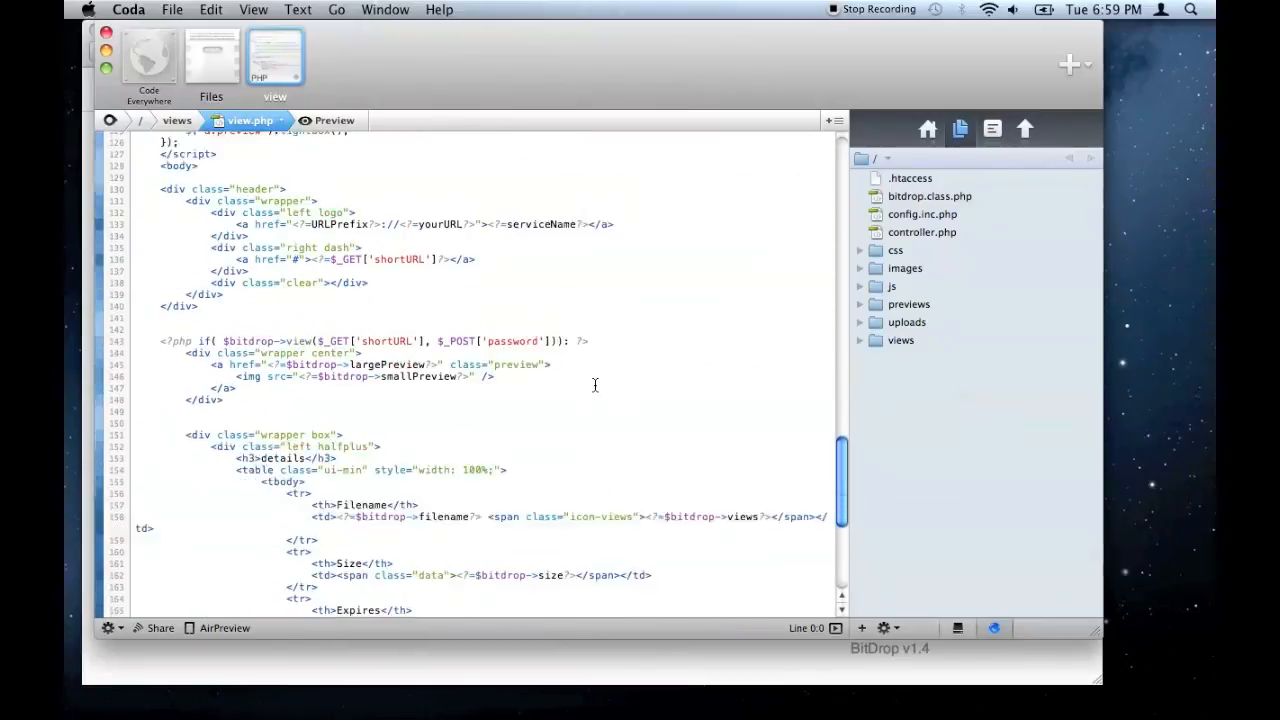
scroll(595, 385, "down", 3)
scroll(450, 290, "up", 3)
- Delete the Available <tr> block and its leftover empty line
left_click_drag(320, 268, 140, 235)
left_click_drag(560, 89, 602, 105)
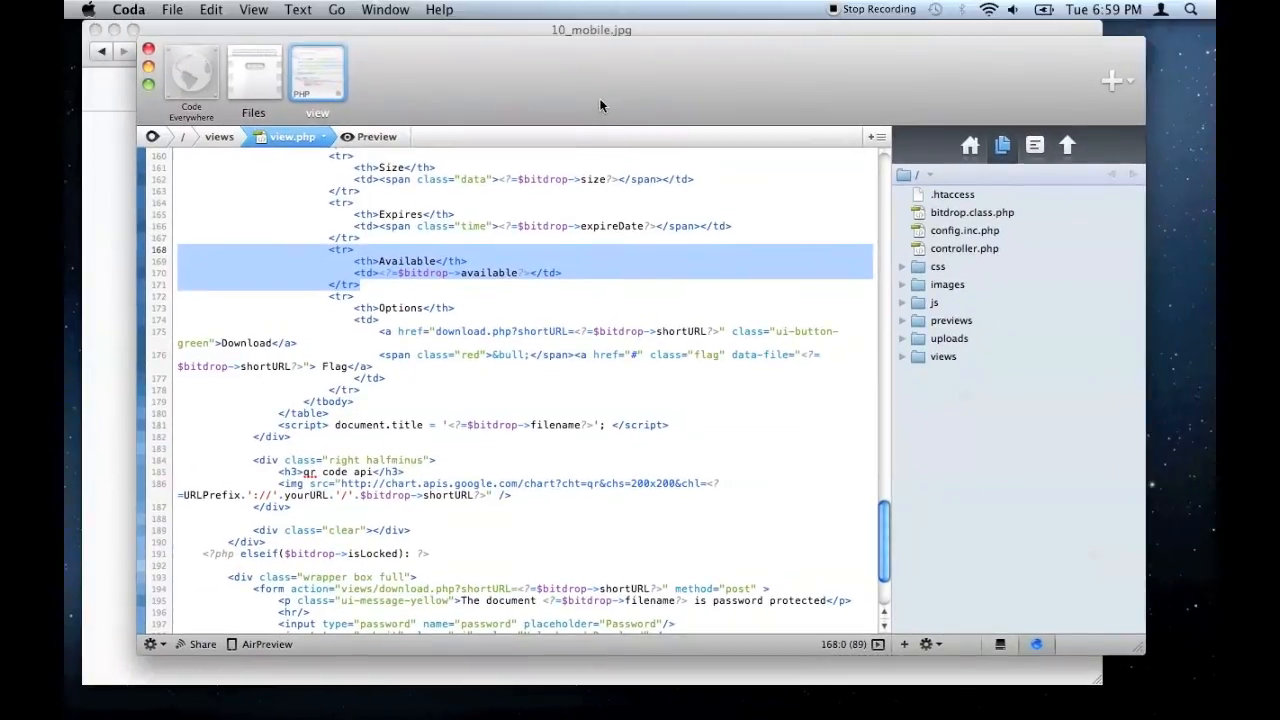
scroll(672, 342, "up", 3)
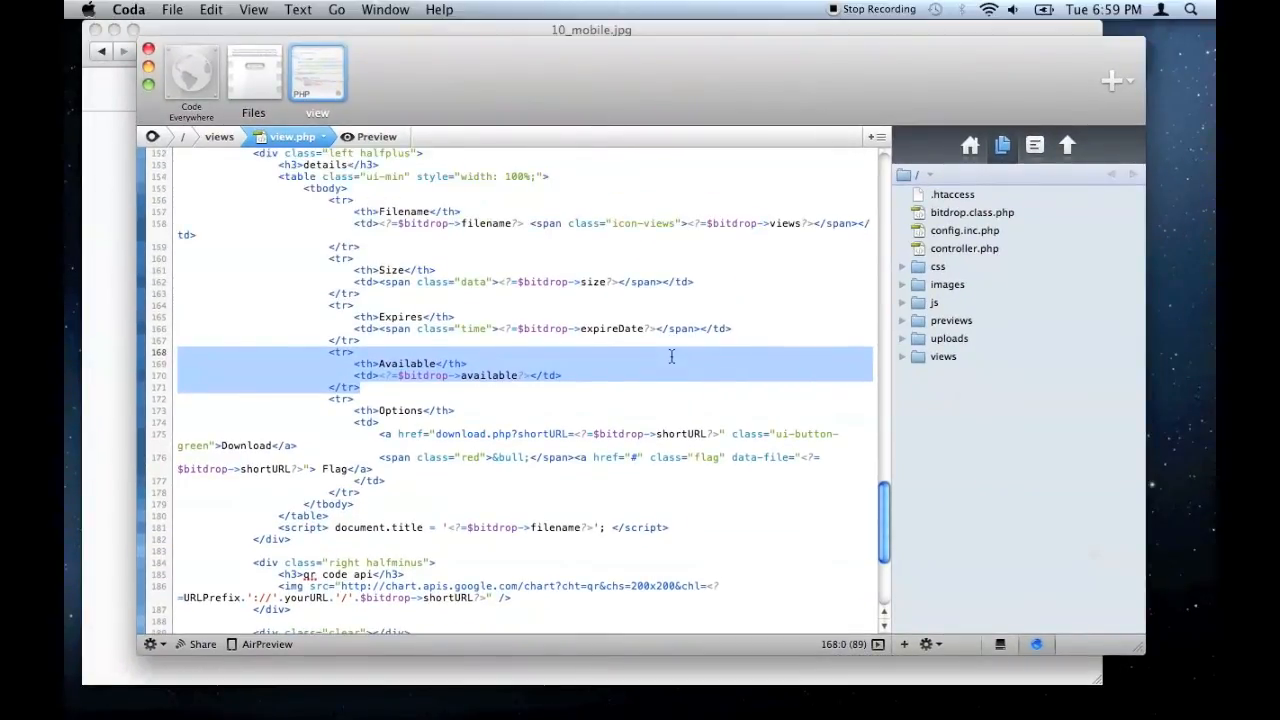
key("BackSpace")
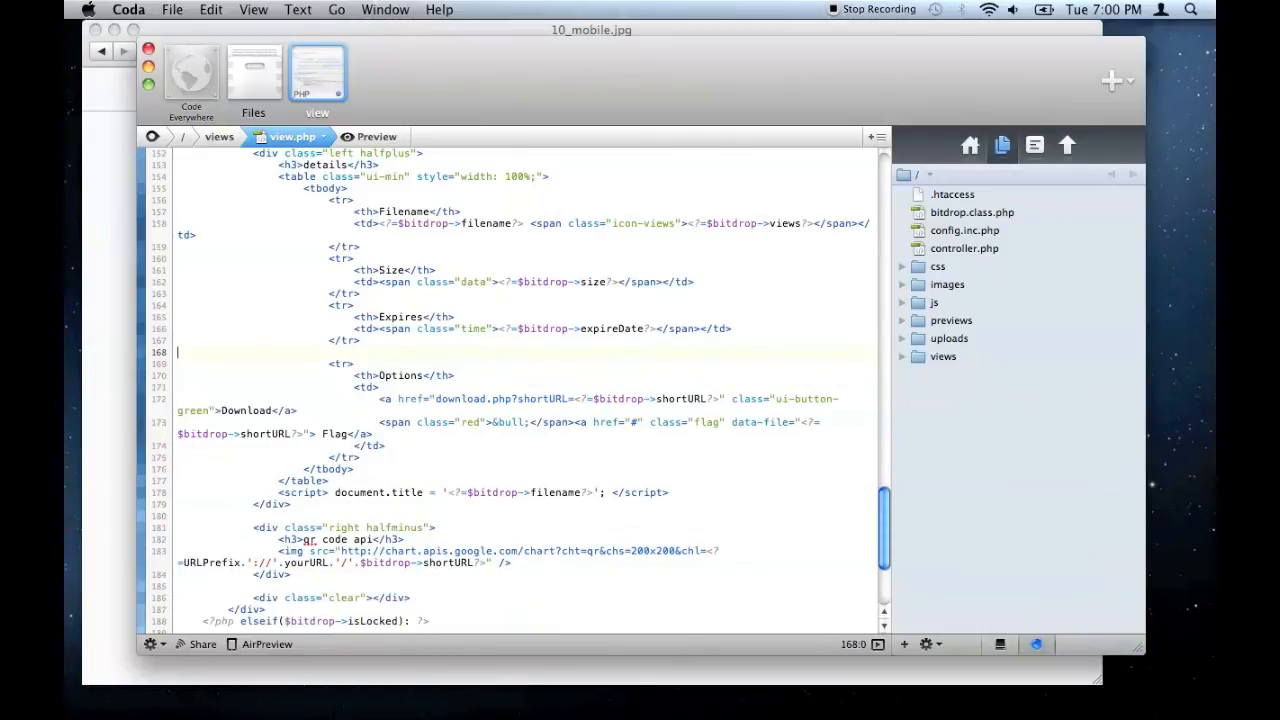
key("BackSpace")
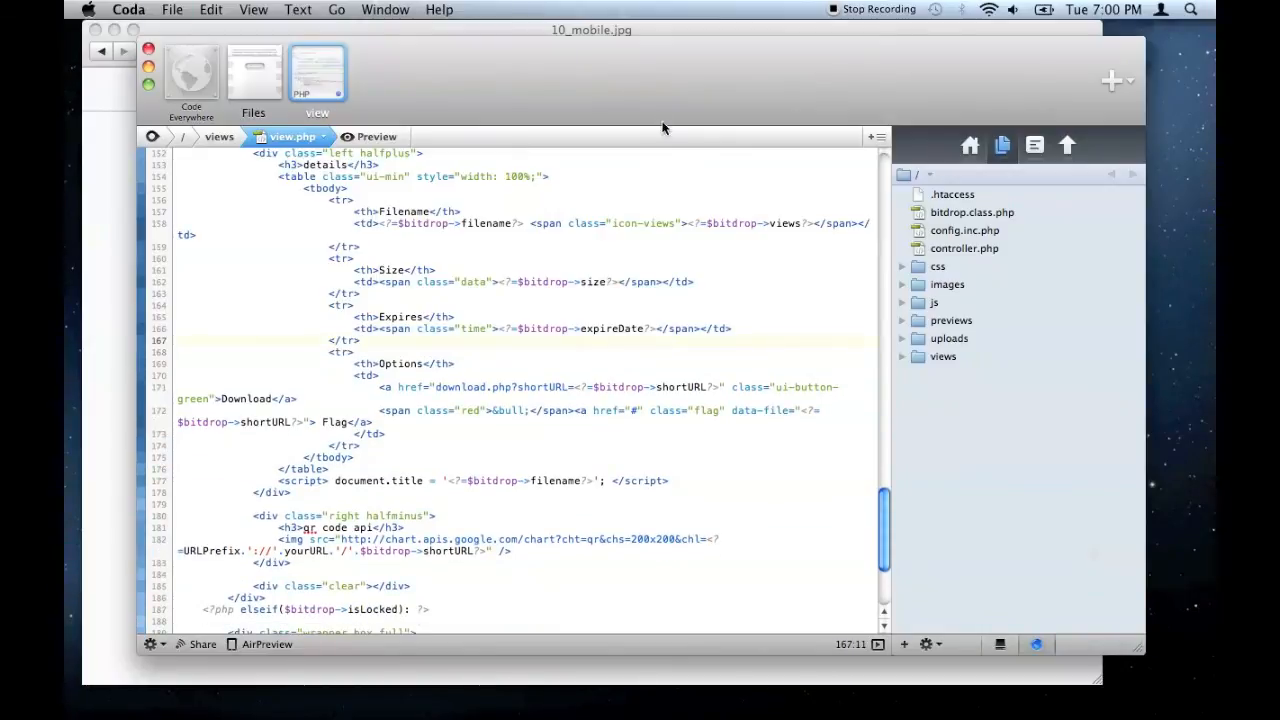
left_click_drag(601, 70, 745, 82)
- Reload the 10_mobile.jpg page to confirm Available is gone, then return to BitDrop's upload home page
left_click(242, 258)
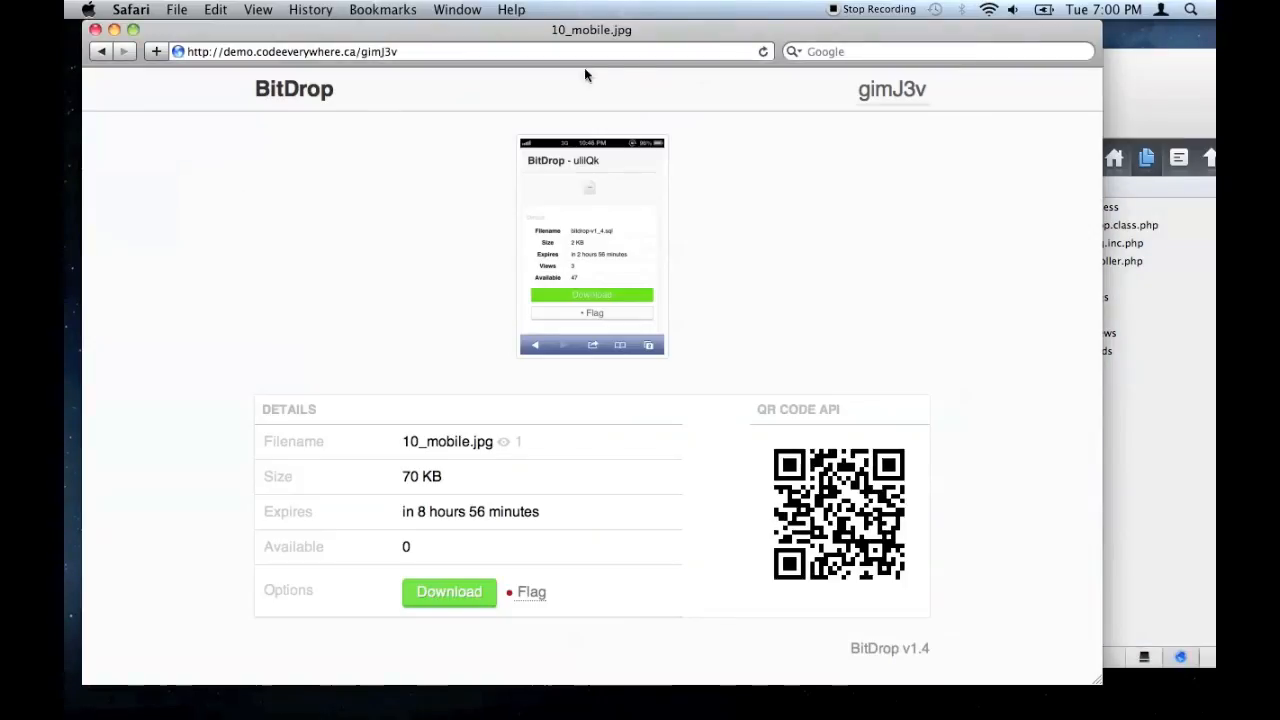
left_click(762, 52)
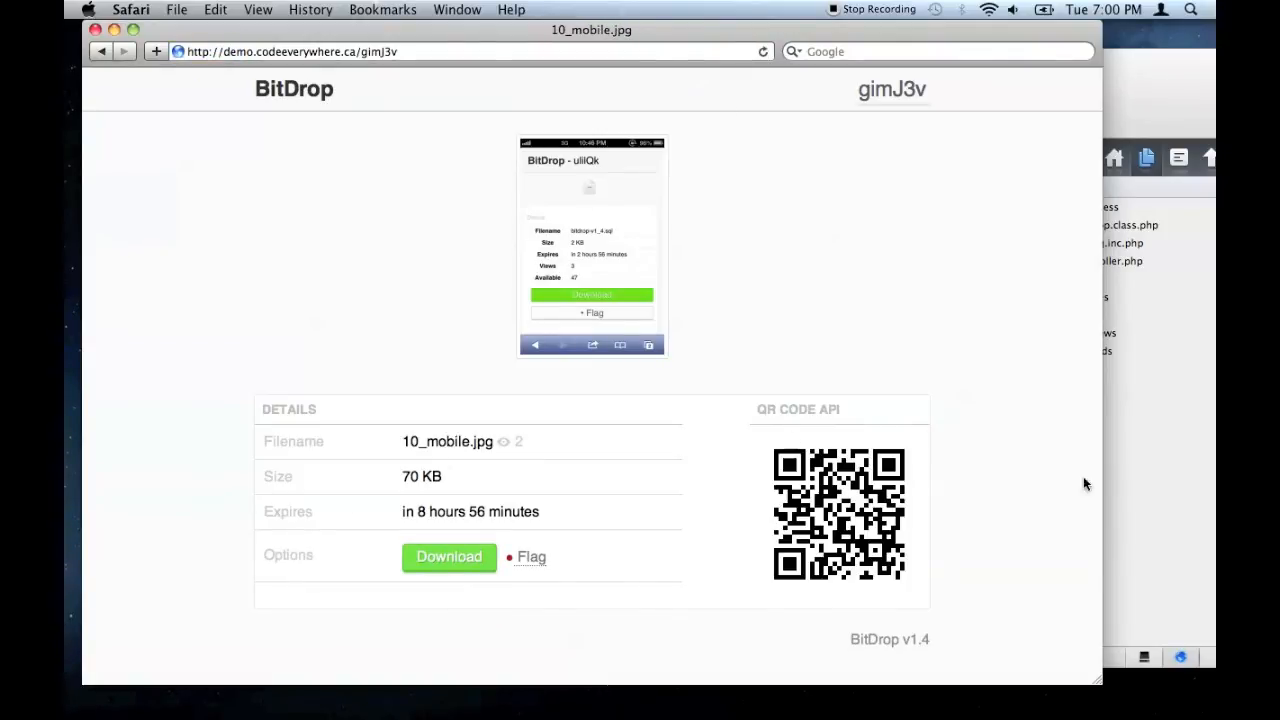
left_click(1149, 510)
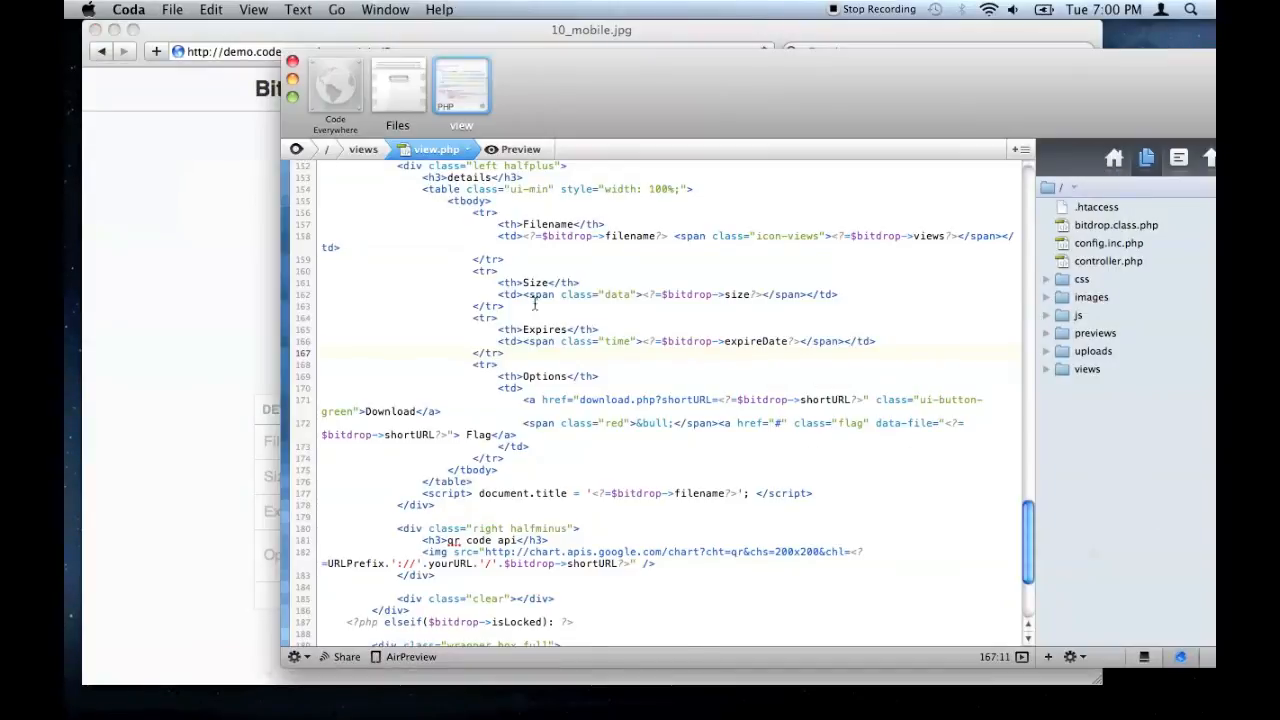
left_click(214, 206)
left_click(313, 99)
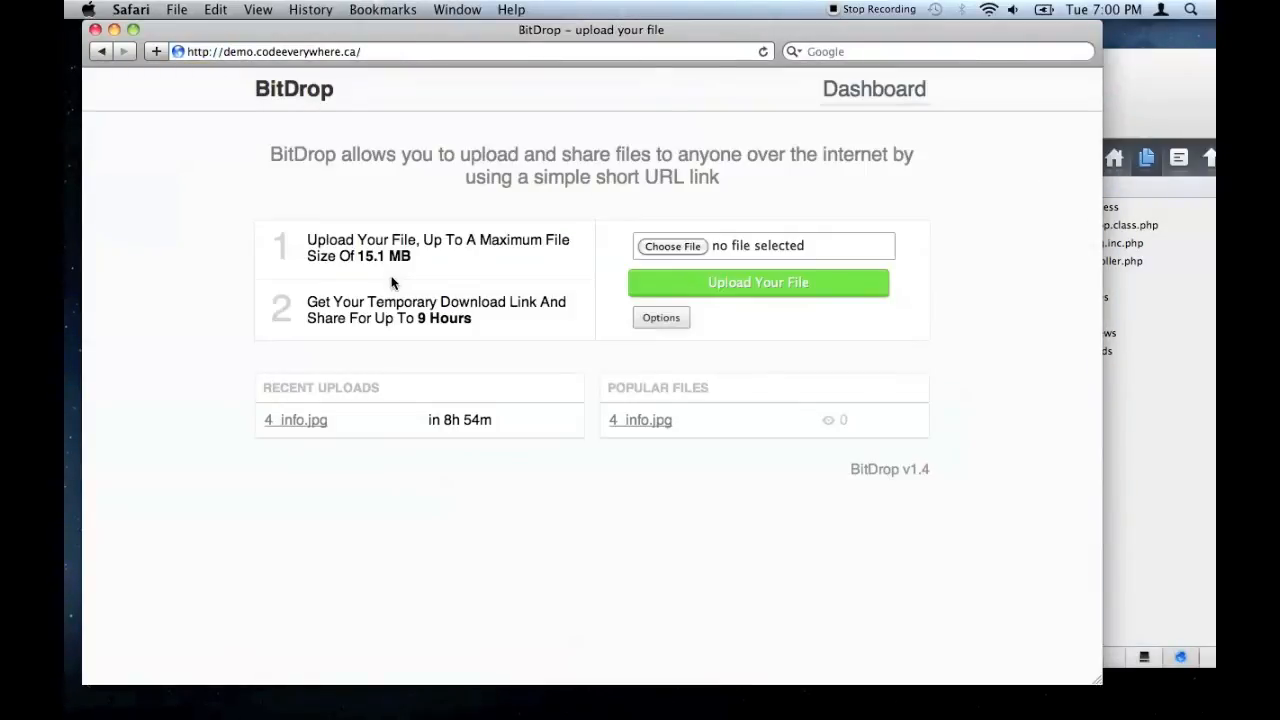